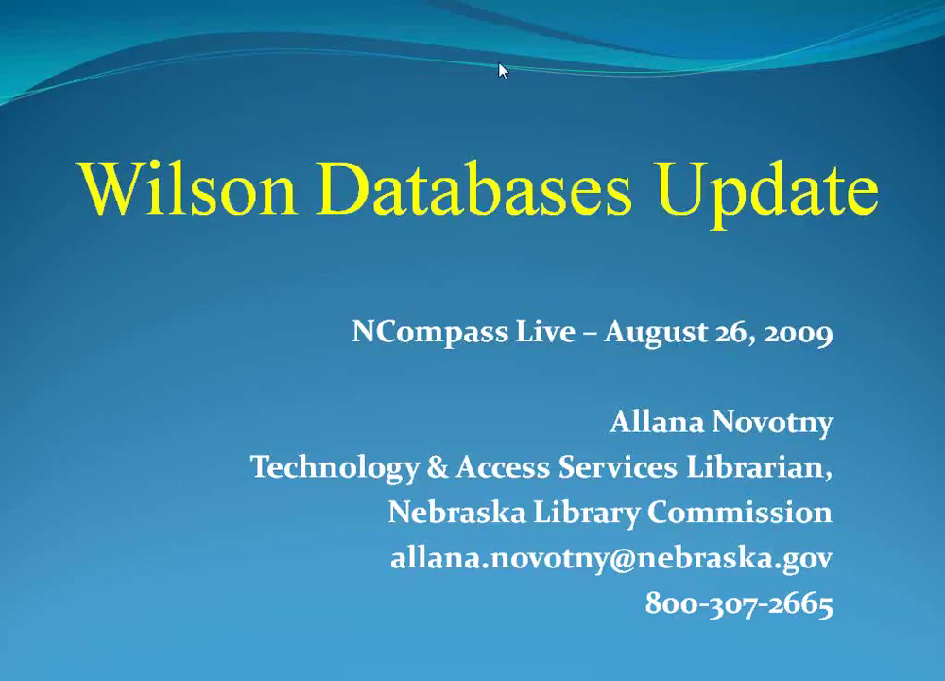
Step: Advance past the title slide and switch to the NebraskAccess home page at nebraskaccess.ne.gov
click(737, 138)
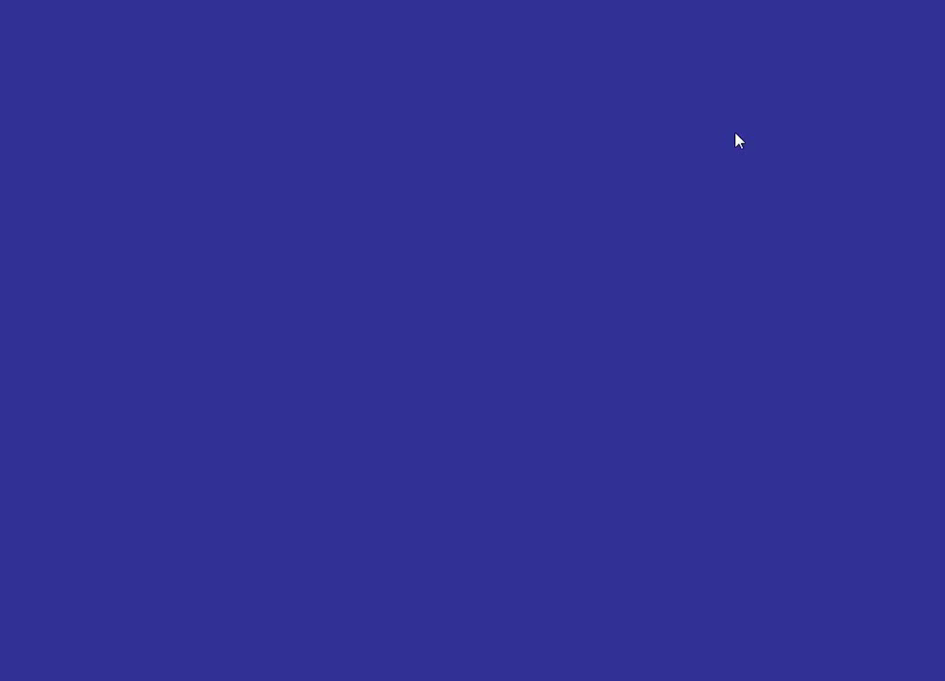
click(739, 139)
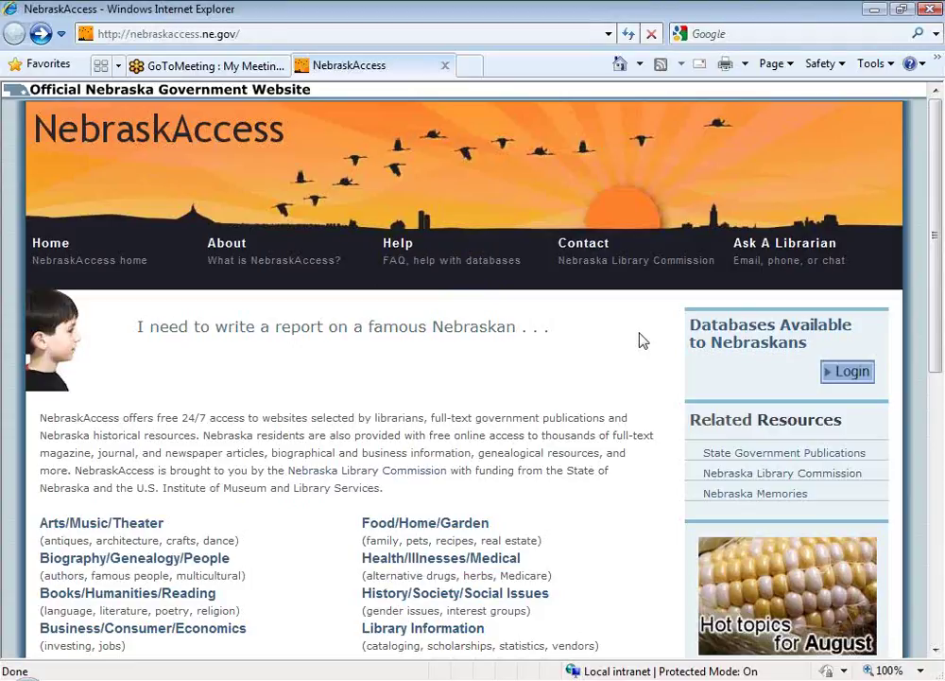
Step: Go to 'Databases Available to Nebraskans' and choose the Wilson OmniFile database
click(775, 348)
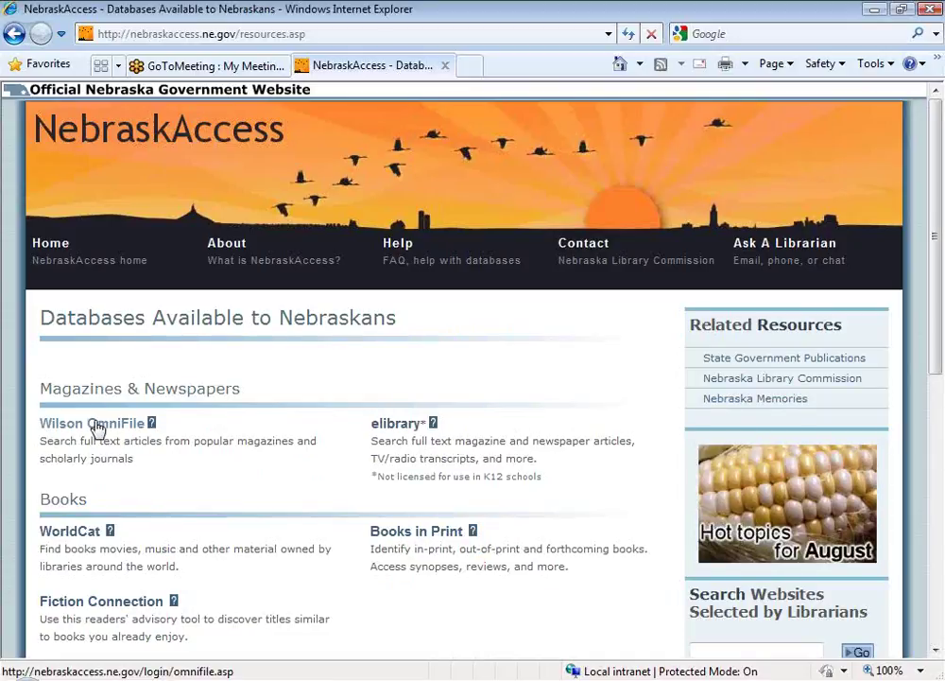
click(99, 424)
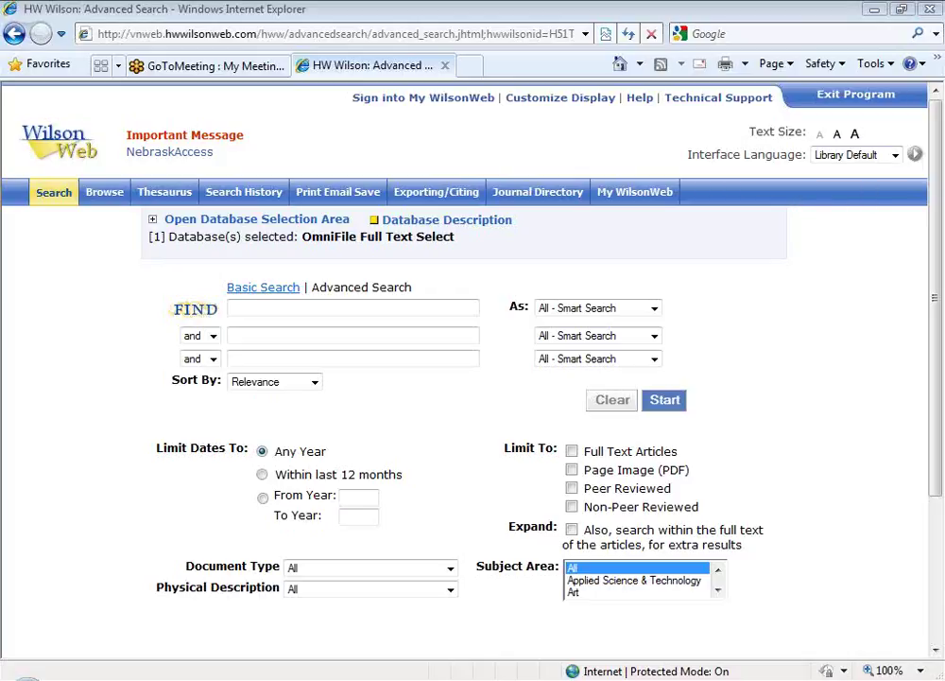
Step: Set the page text to the largest size and view the Interface Language list, leaving Library Default
click(855, 137)
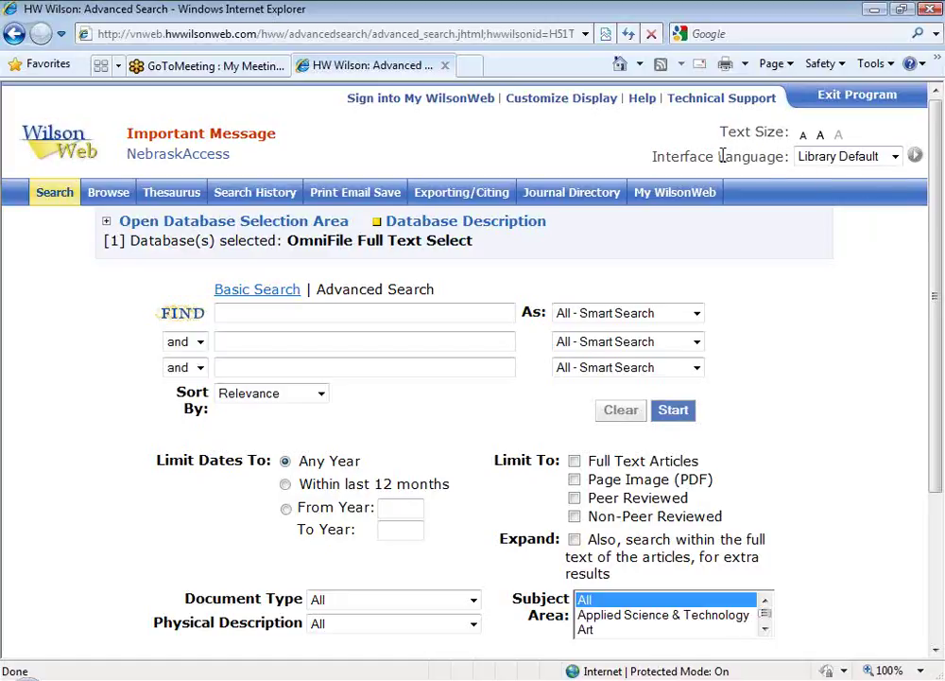
click(894, 158)
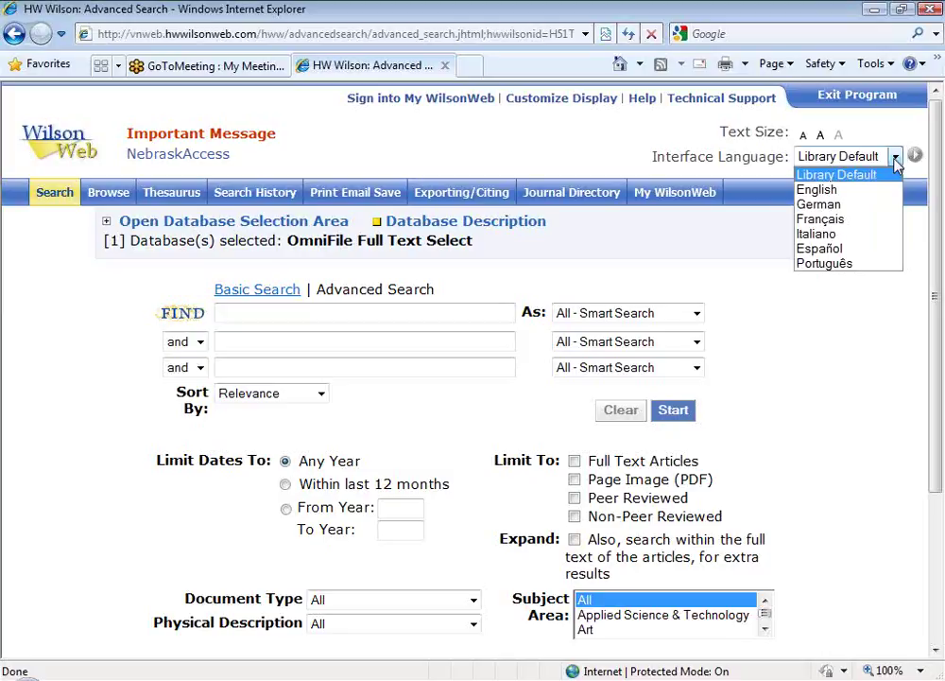
click(878, 399)
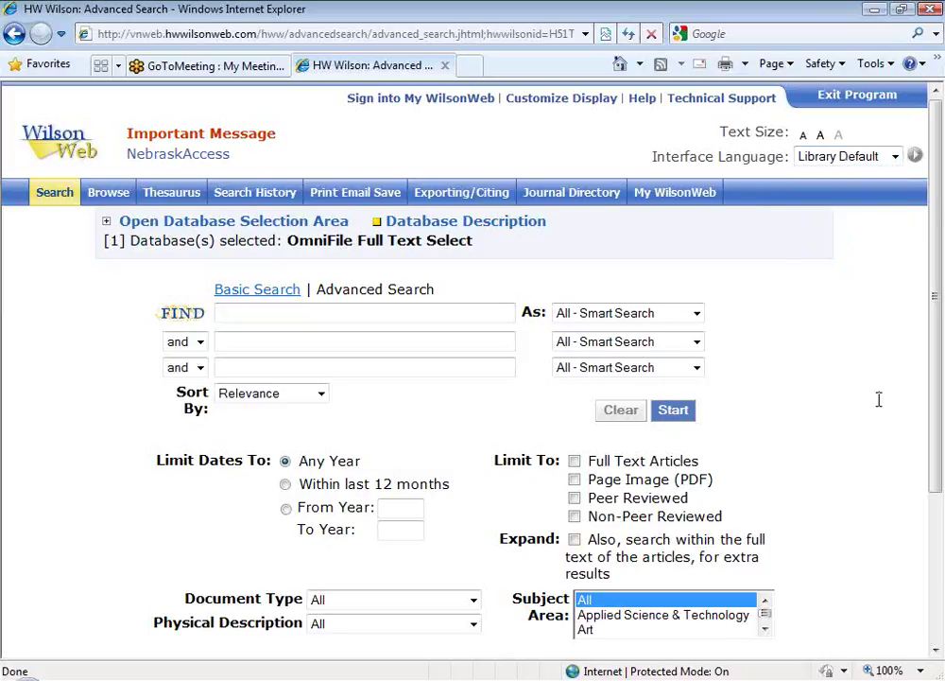
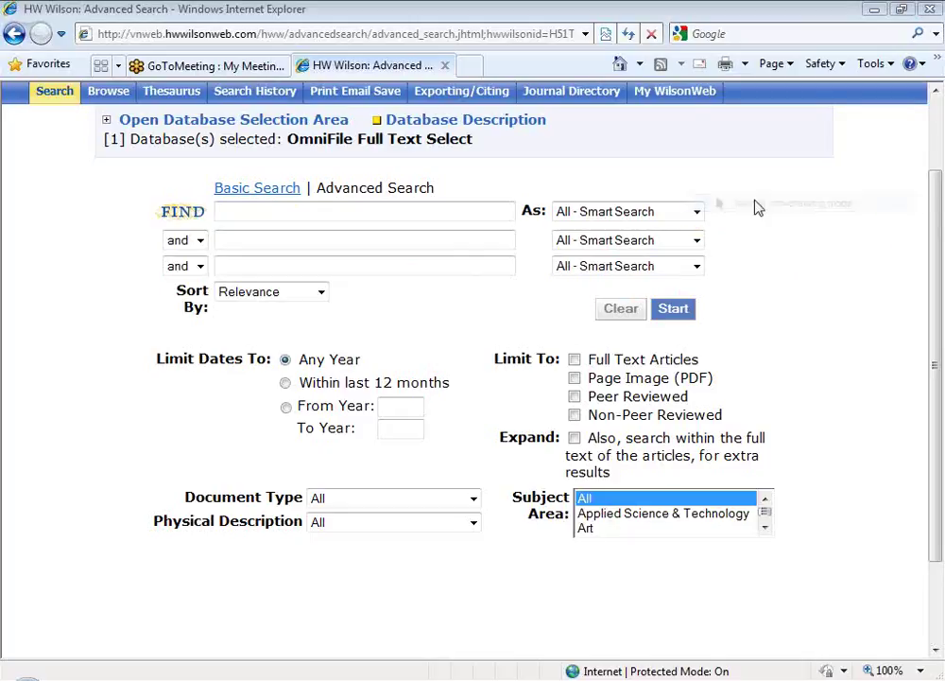
Step: Check the first term's search field types without changing them, leaving both term boxes empty
click(697, 213)
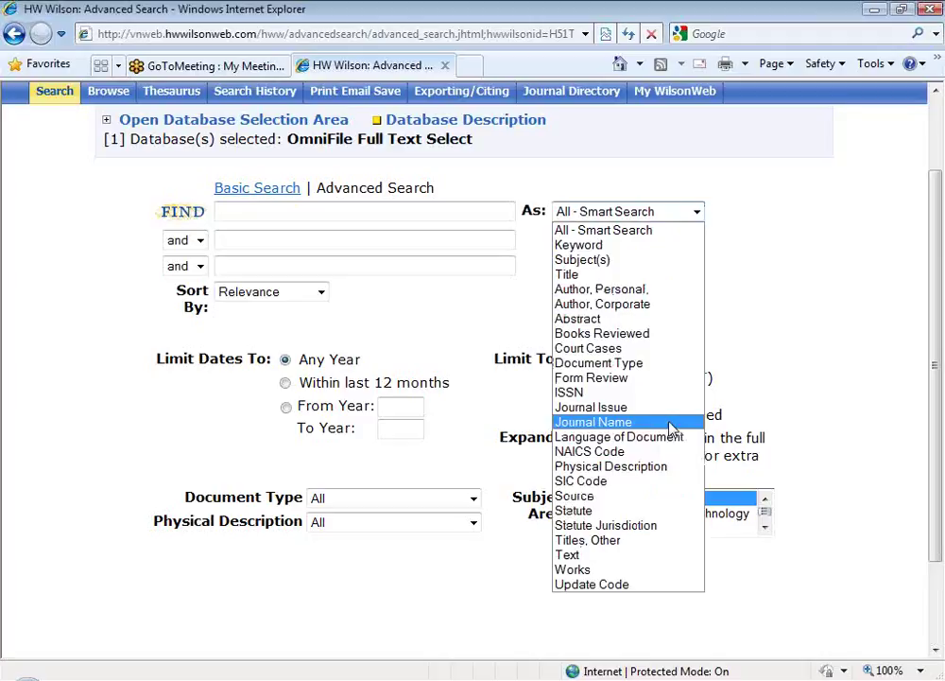
click(851, 240)
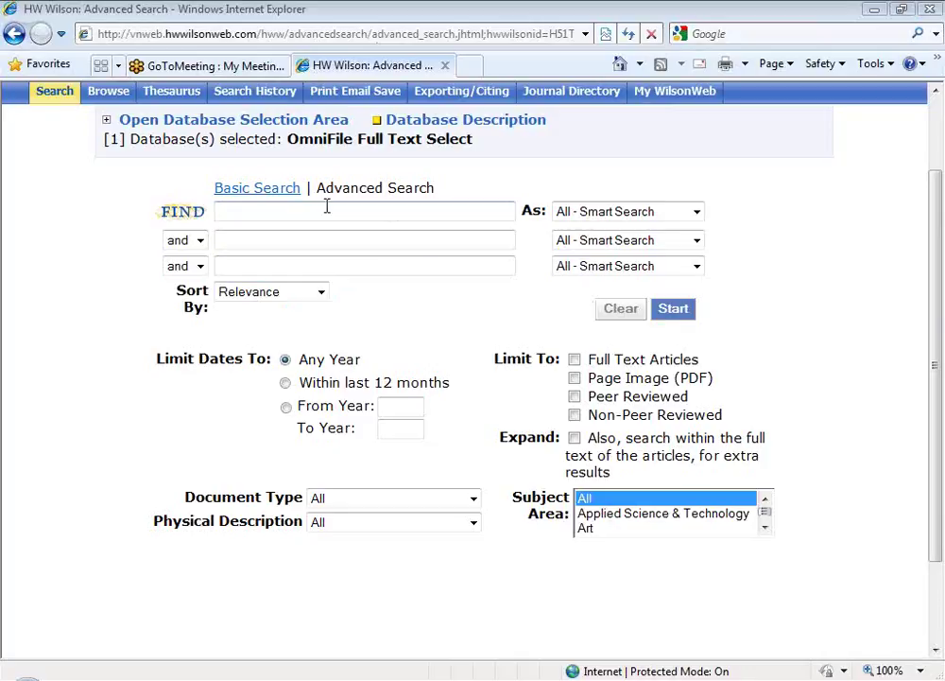
click(220, 212)
click(285, 232)
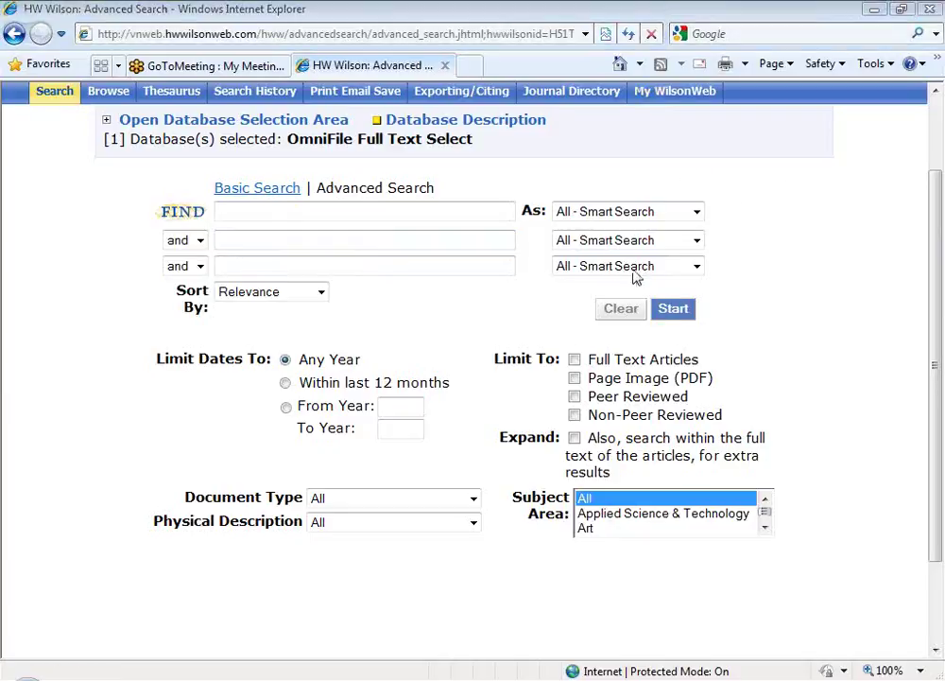
click(677, 24)
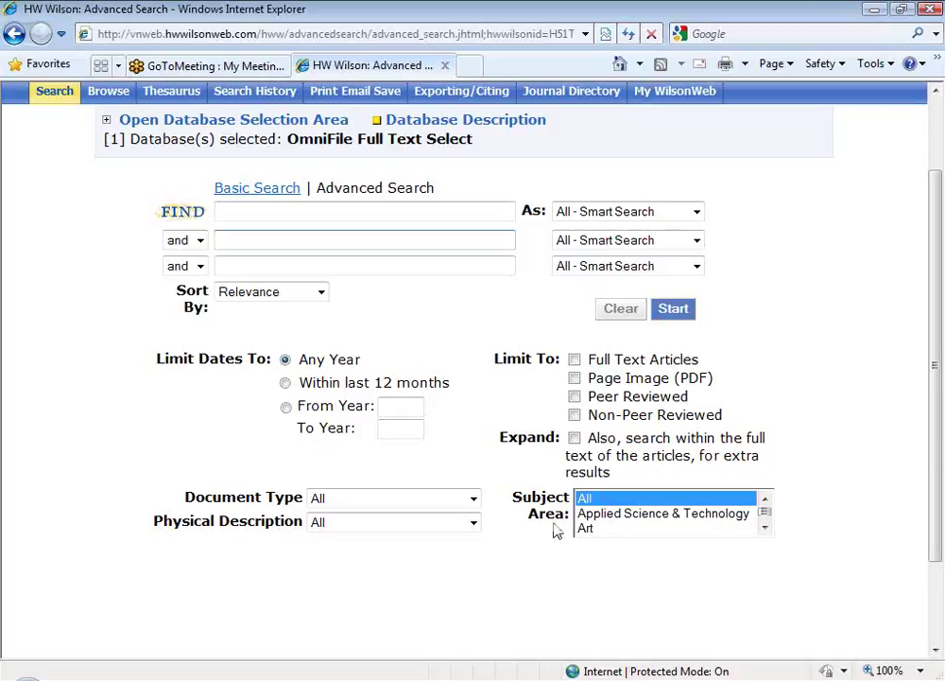
Step: Scroll the Subject Area list past Business, Education and Library & Information Science to Readers' Guide (Current Events)
drag(512, 498, 570, 516)
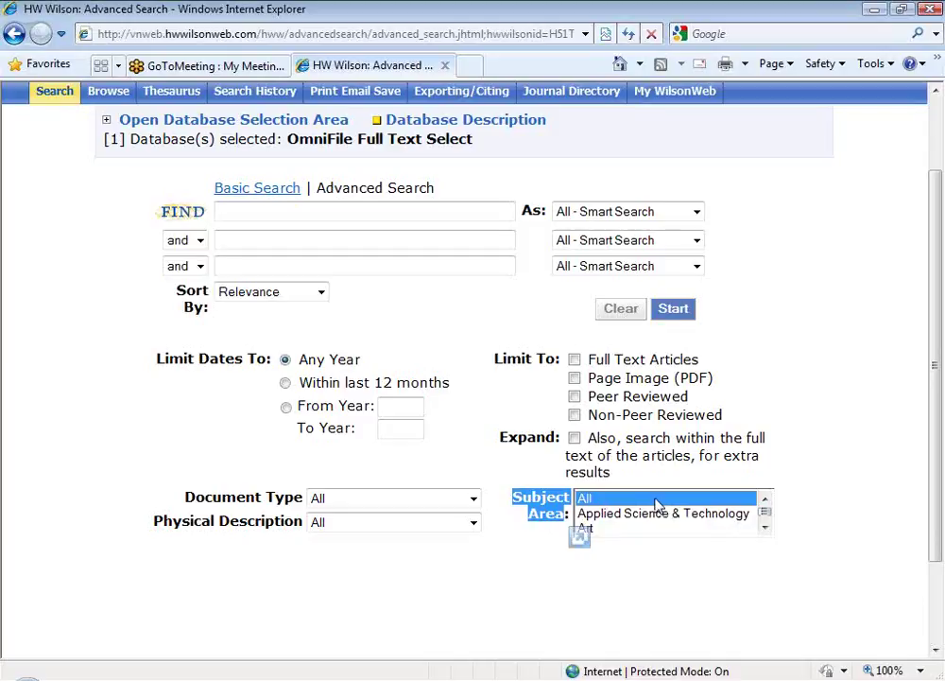
click(766, 528)
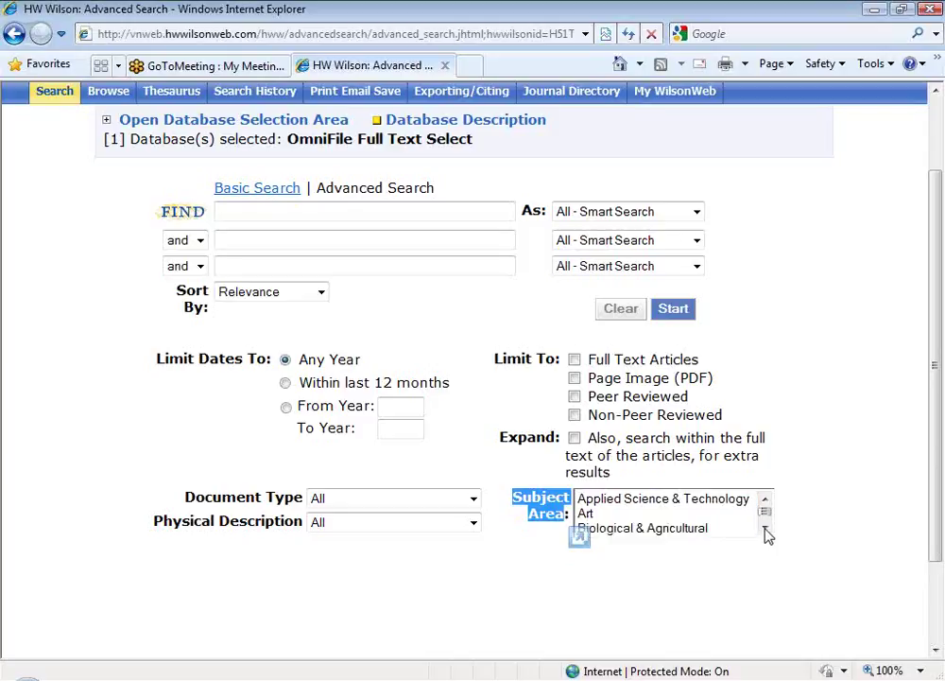
click(765, 553)
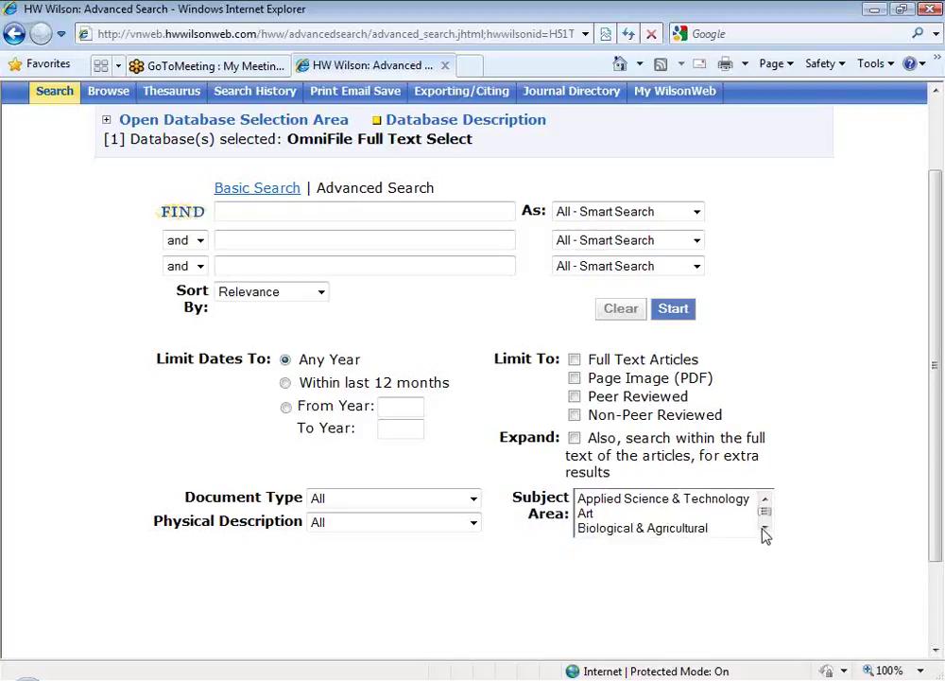
click(766, 530)
click(766, 530)
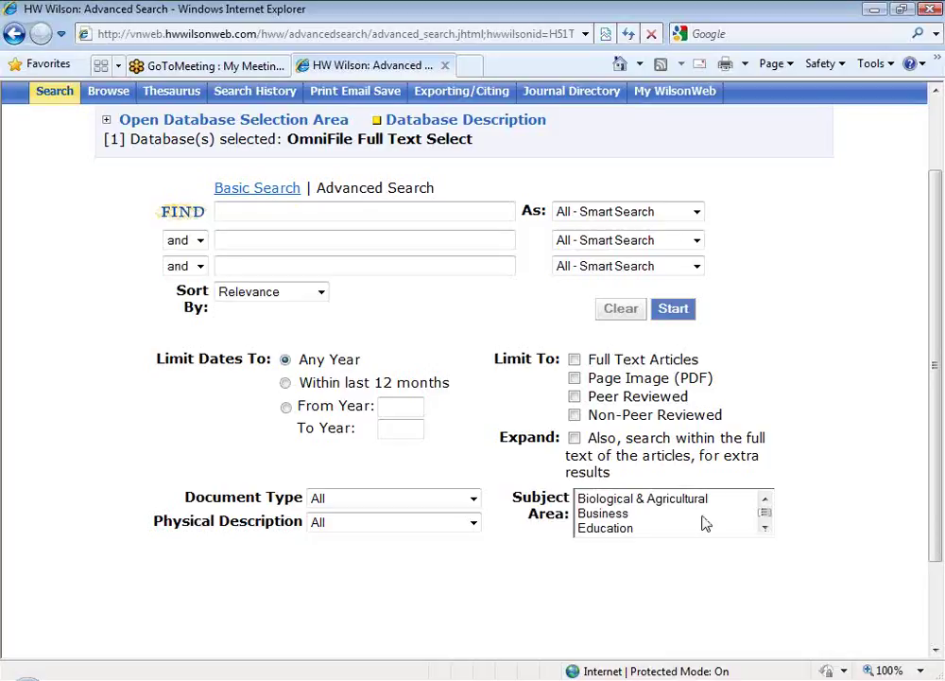
click(658, 513)
click(638, 529)
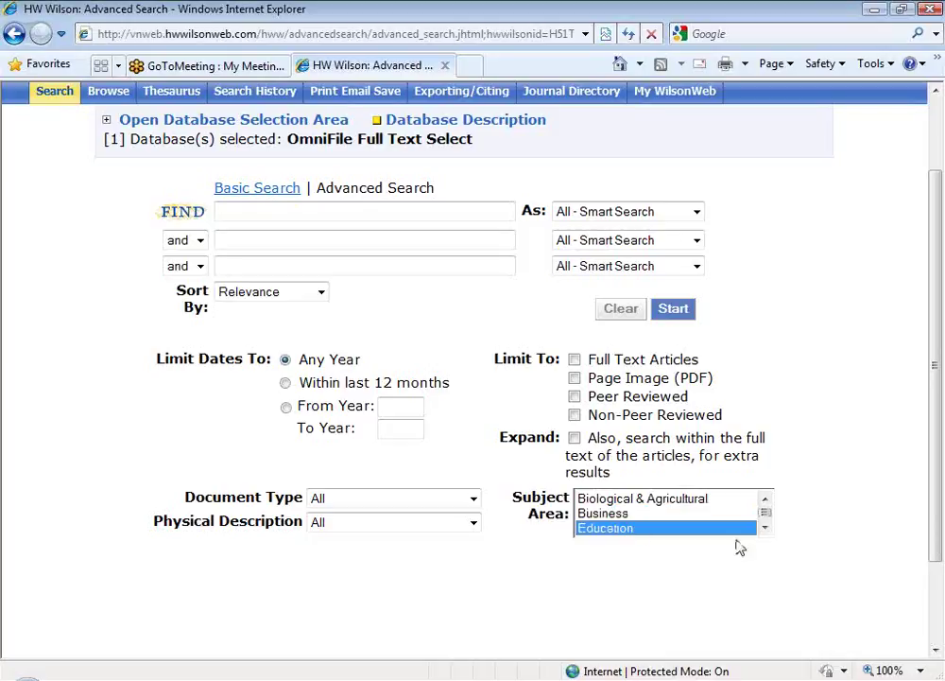
click(766, 530)
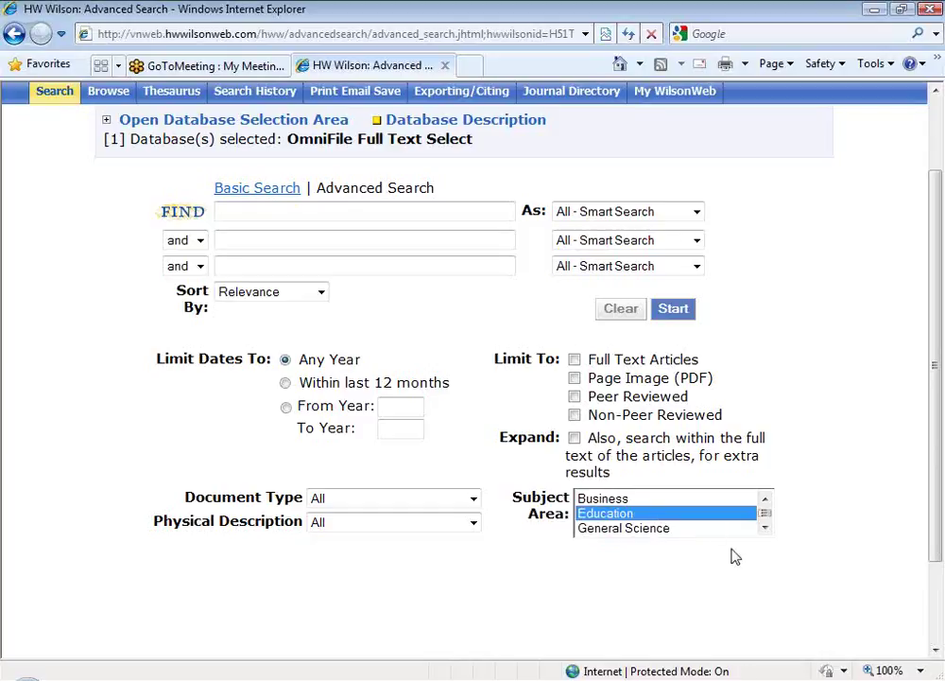
click(765, 528)
click(765, 528)
click(765, 528)
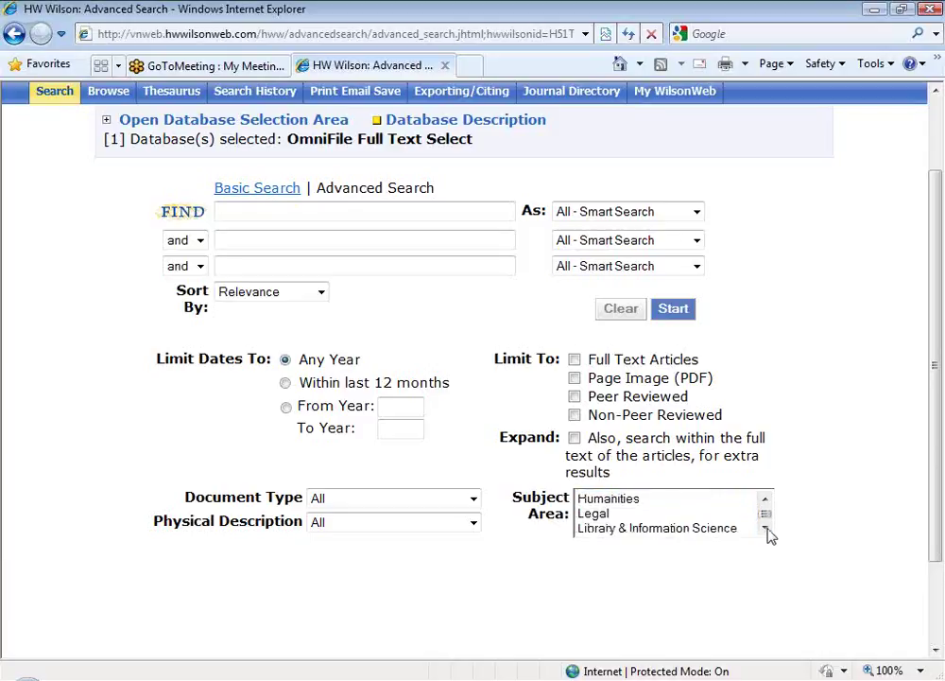
click(765, 527)
click(681, 515)
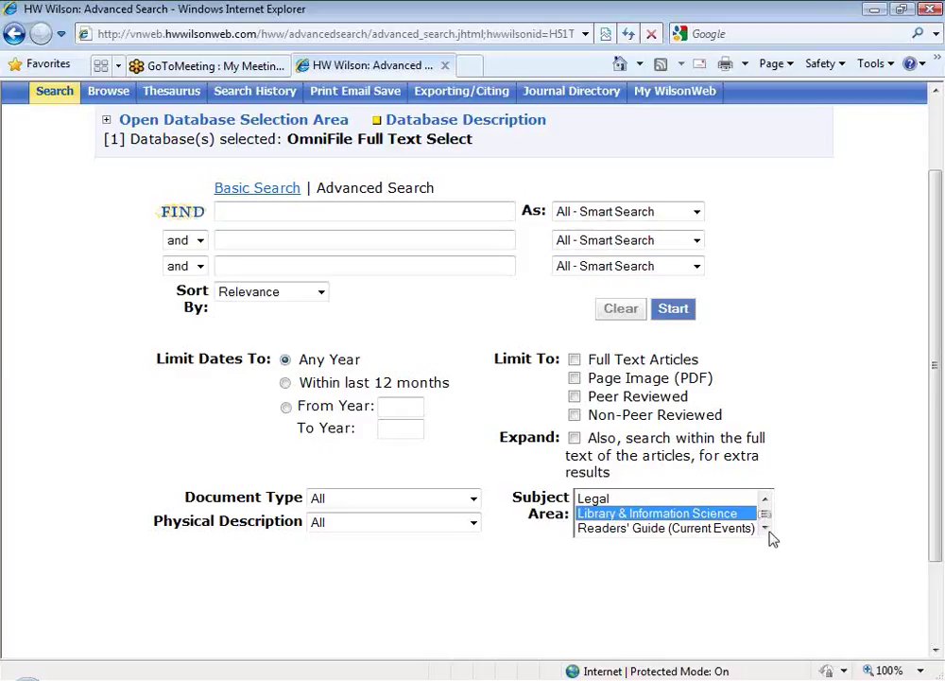
click(766, 528)
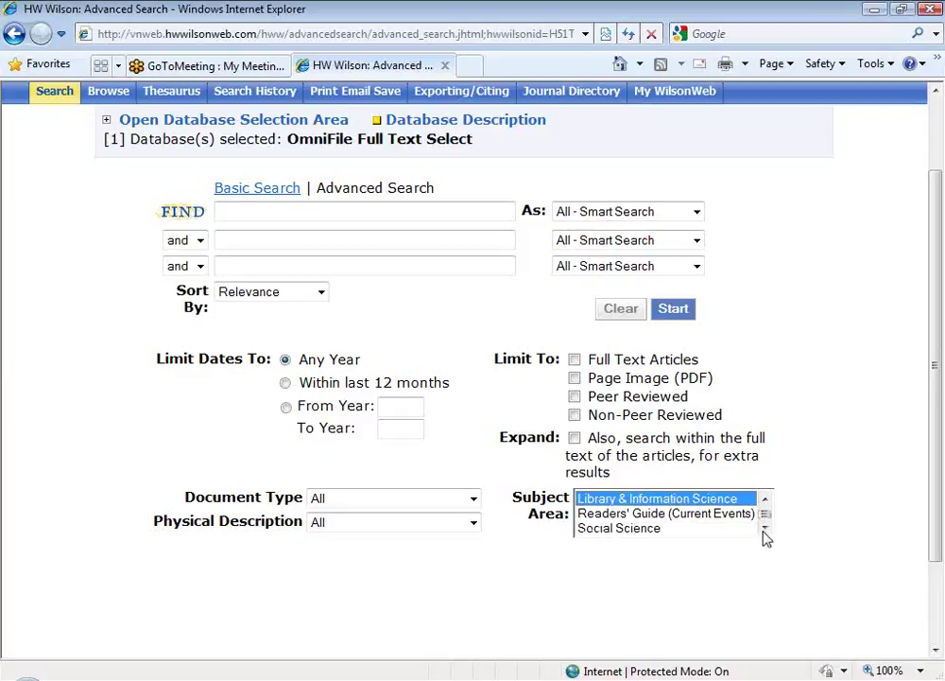
click(643, 514)
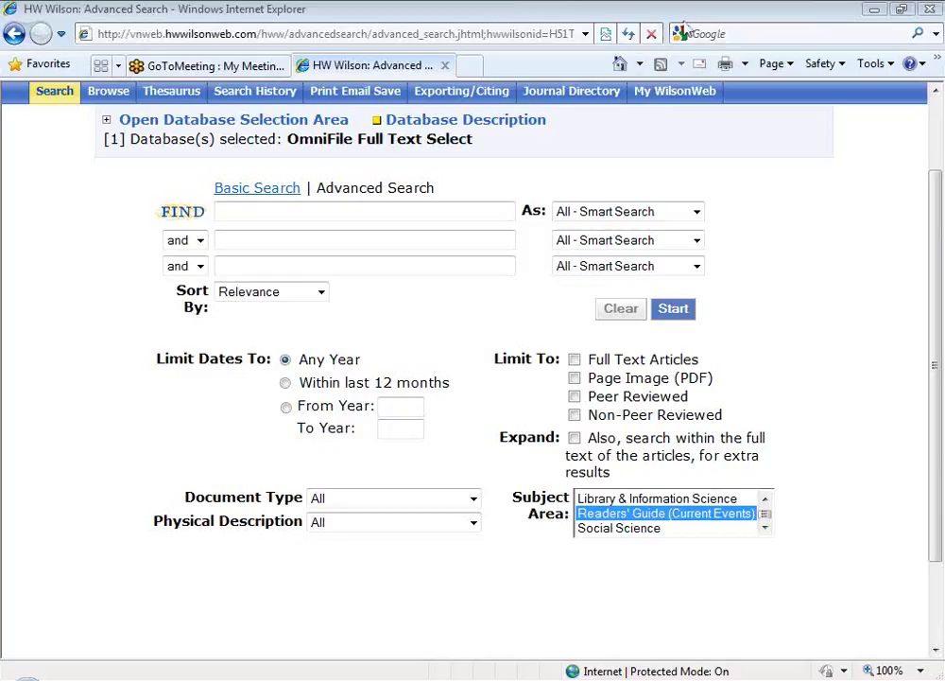
click(277, 212)
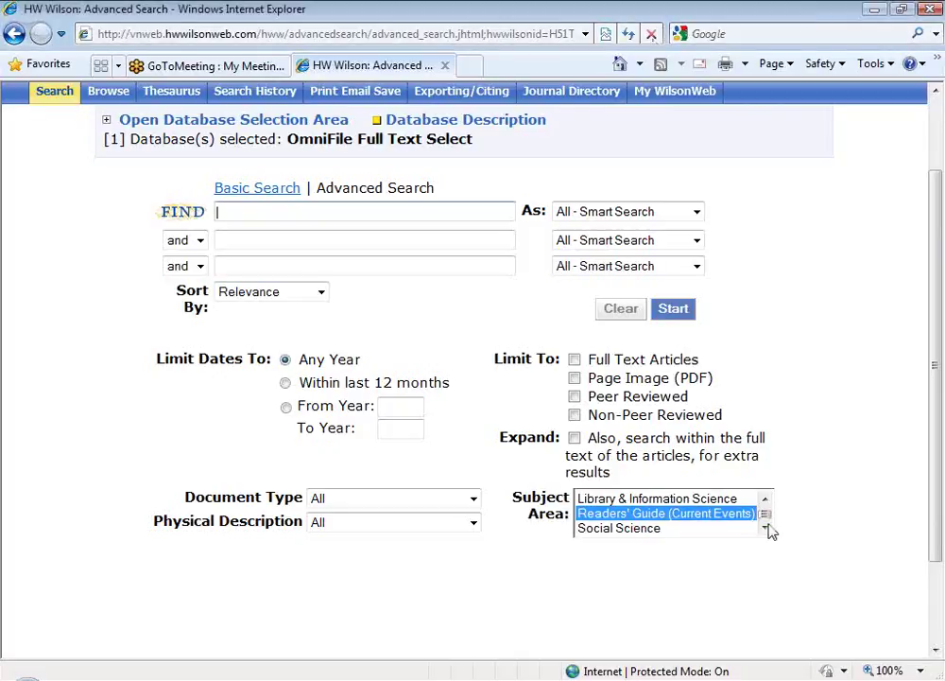
Step: Clear the search form and run a FIND search for the author's name
click(621, 310)
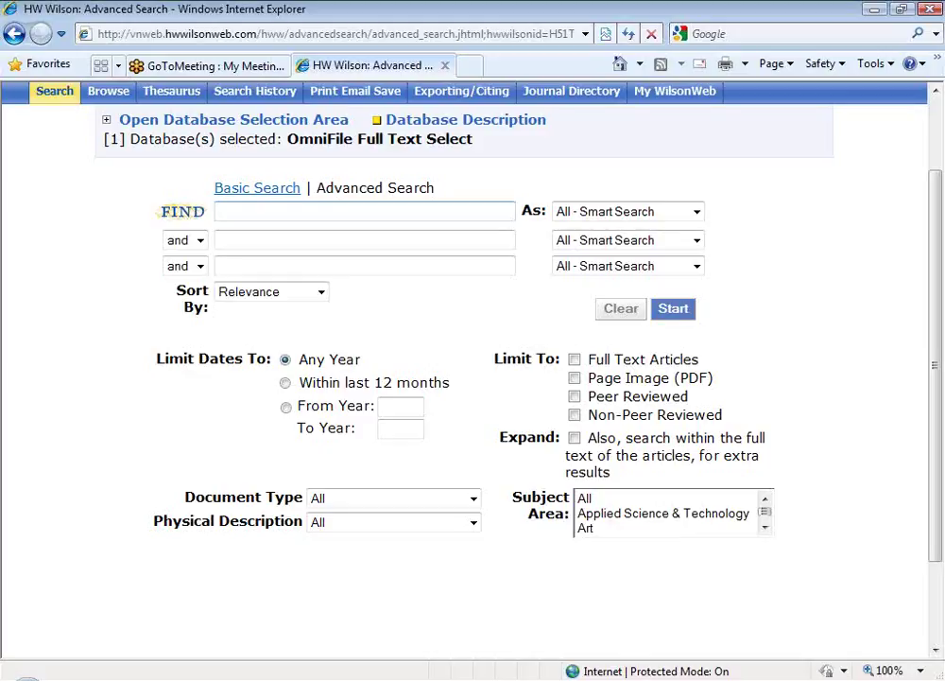
text(rc)
text(ger we)
text(lsch)
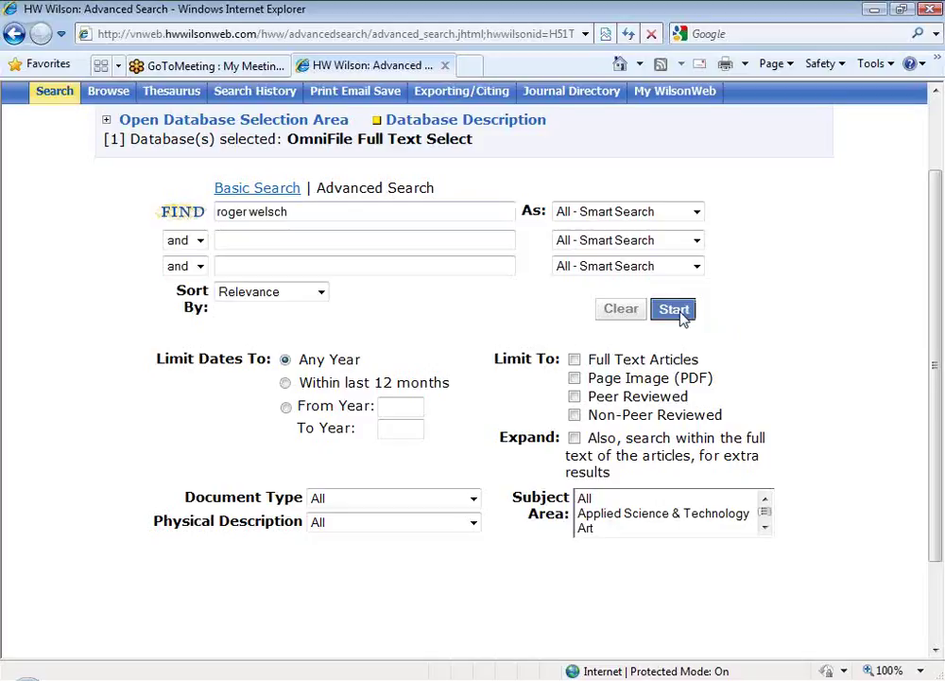
click(675, 310)
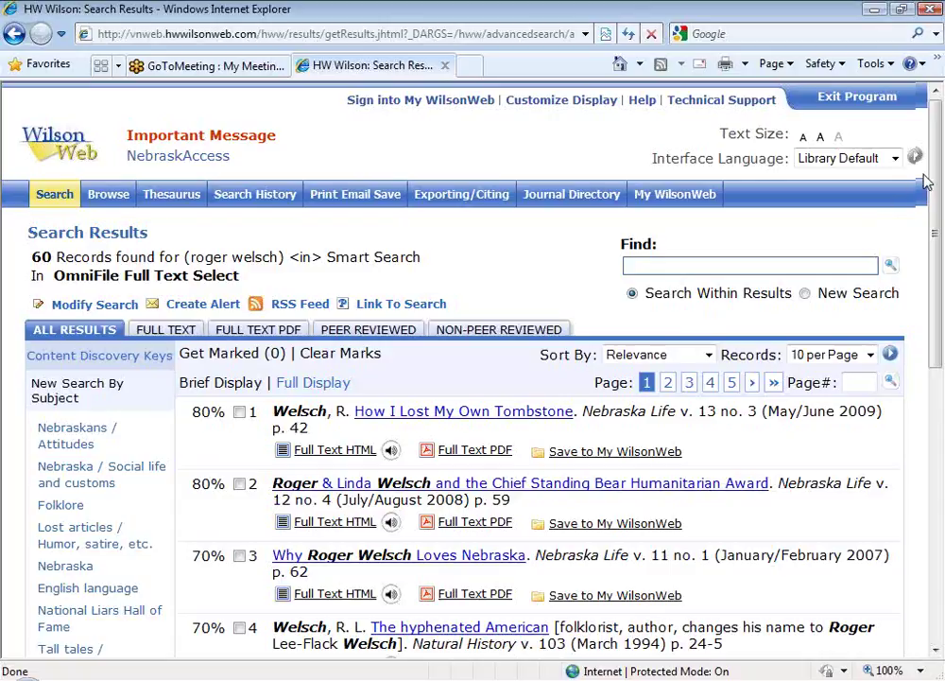
click(900, 327)
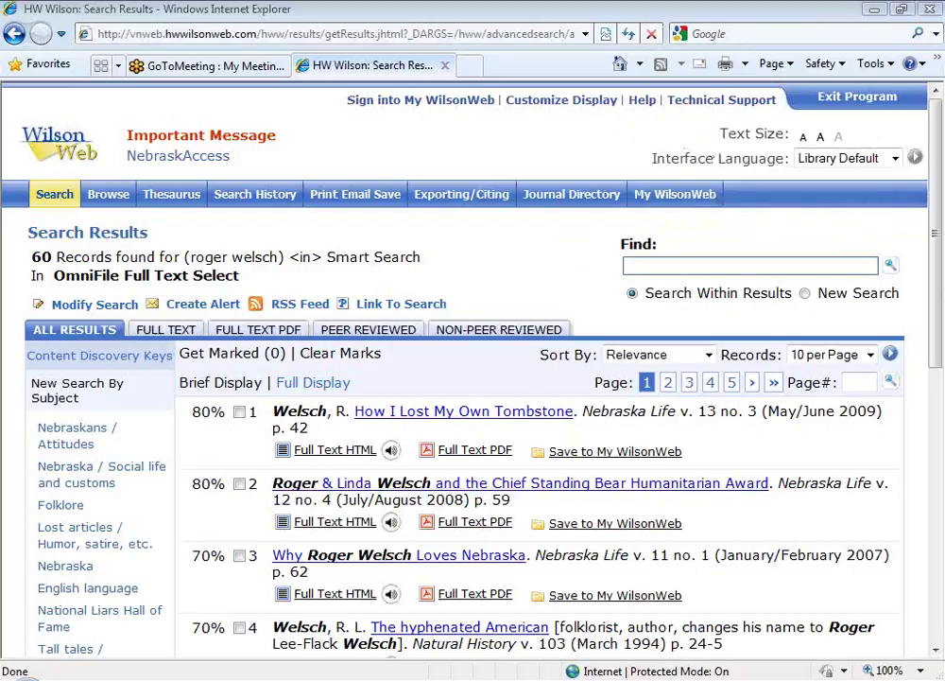
click(299, 308)
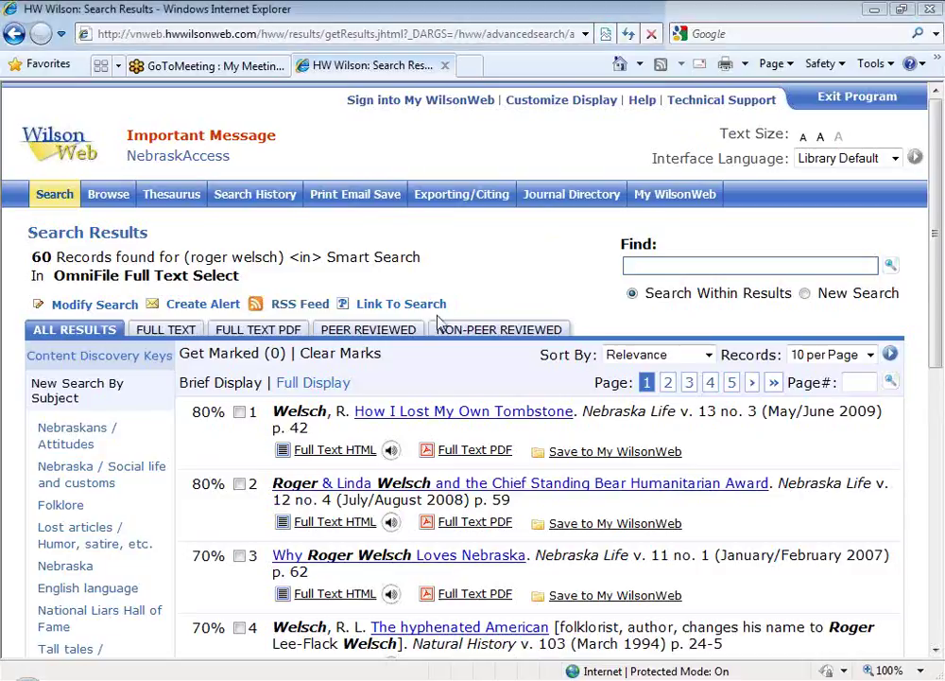
Step: Create an RSS alert for this author search with Daily frequency and One Month duration
click(278, 304)
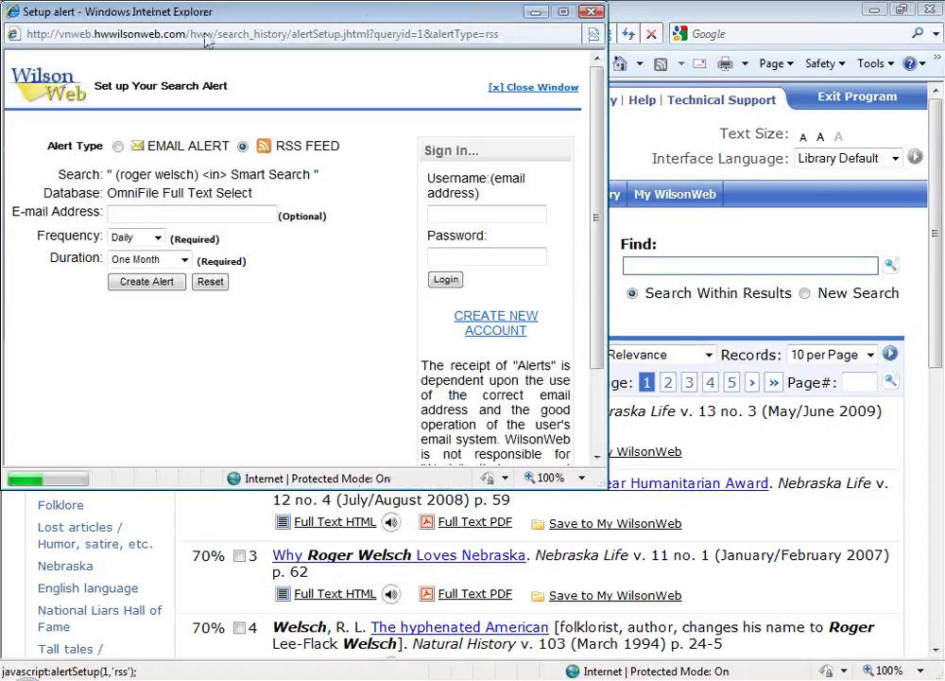
drag(233, 23, 301, 121)
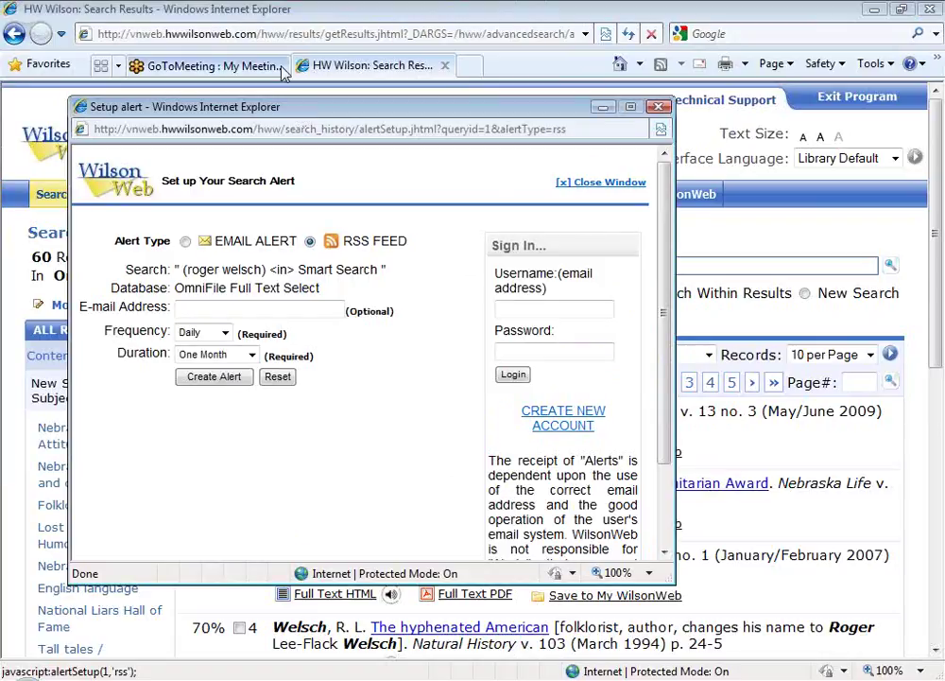
click(225, 331)
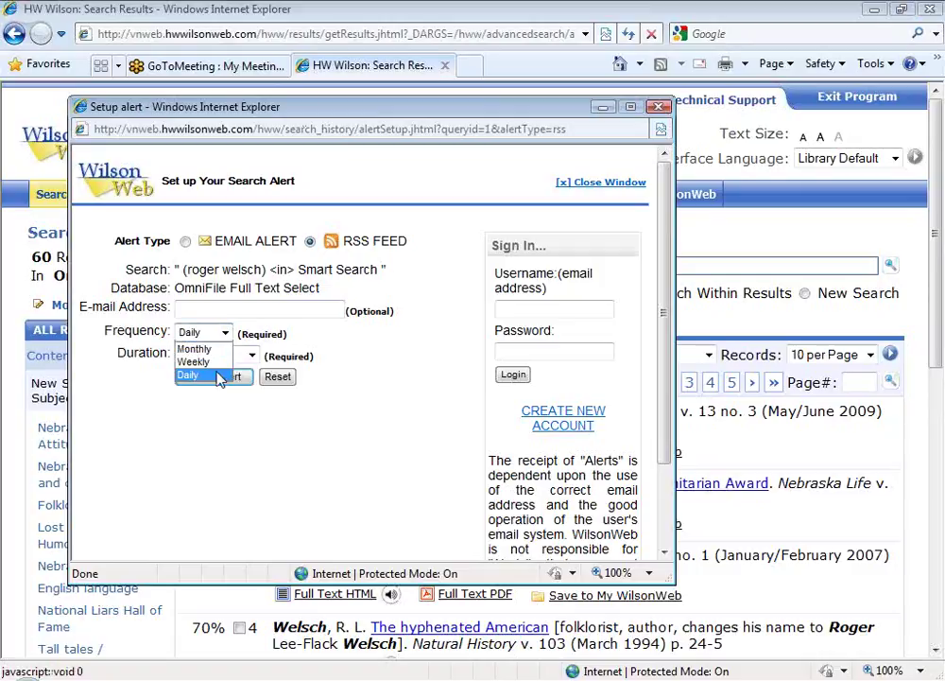
click(280, 437)
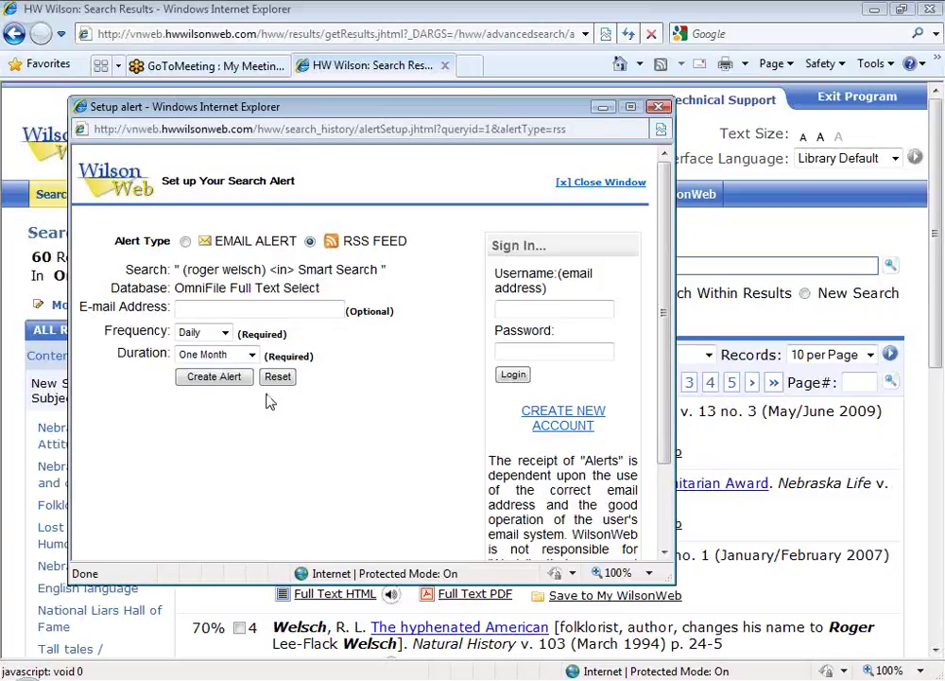
click(253, 356)
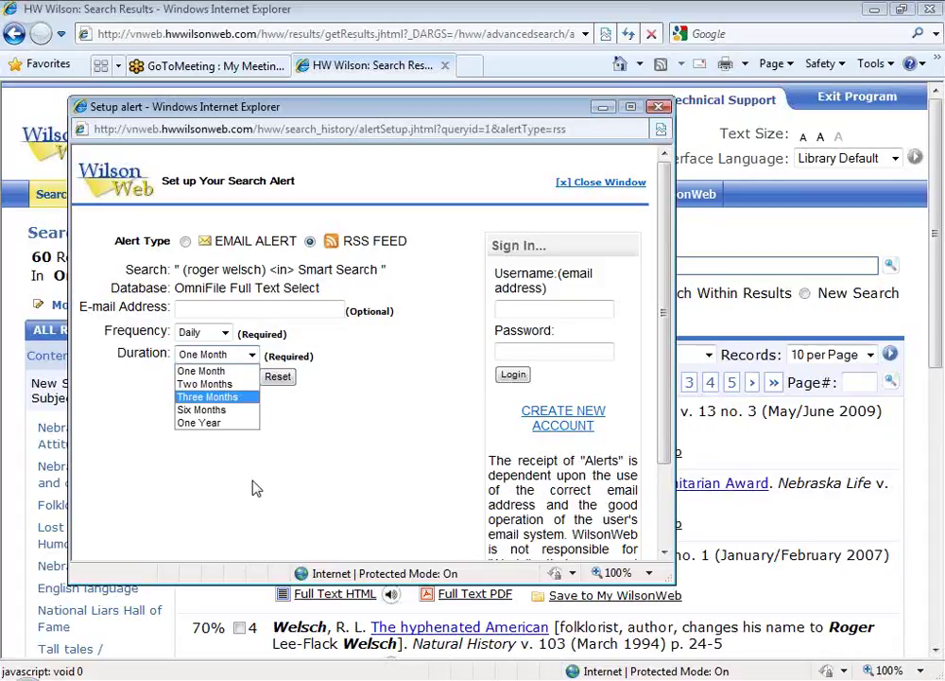
click(307, 448)
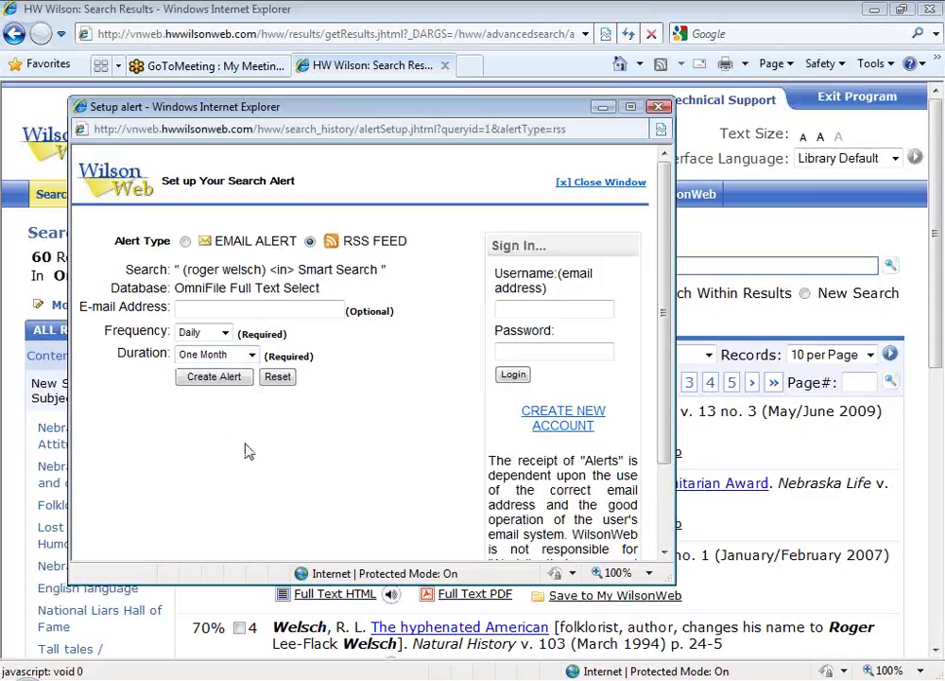
click(212, 381)
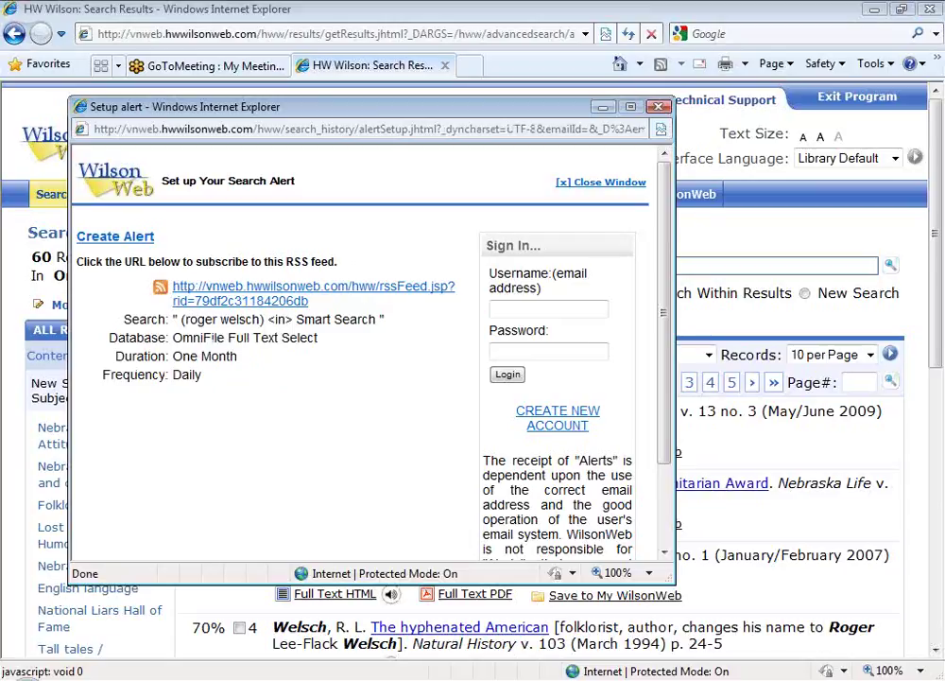
Step: View the 61-article RSS feed in an enlarged window, select its address, then close it
click(271, 303)
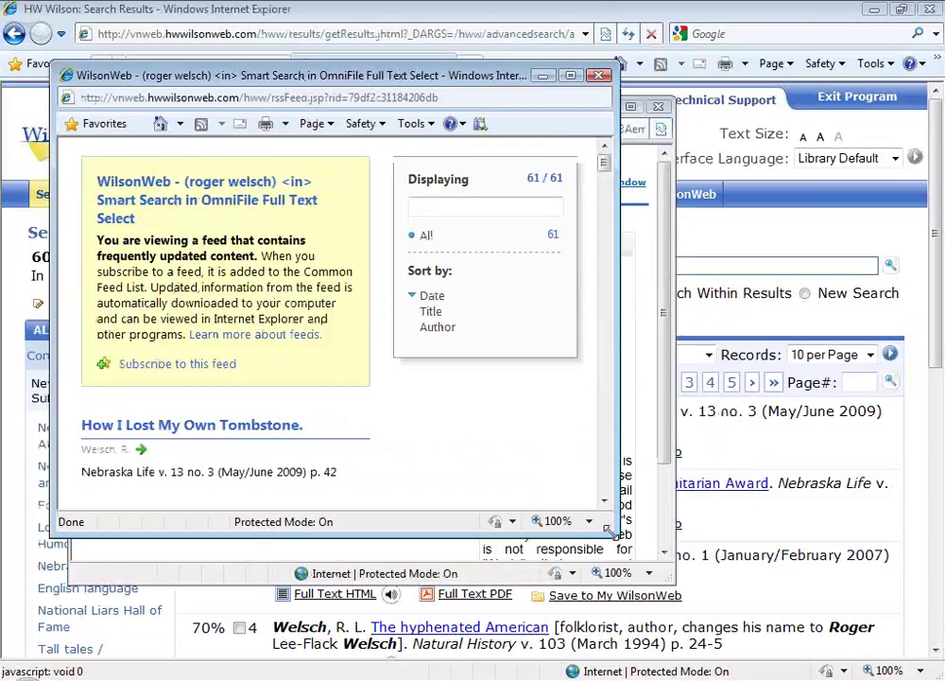
drag(608, 531, 689, 577)
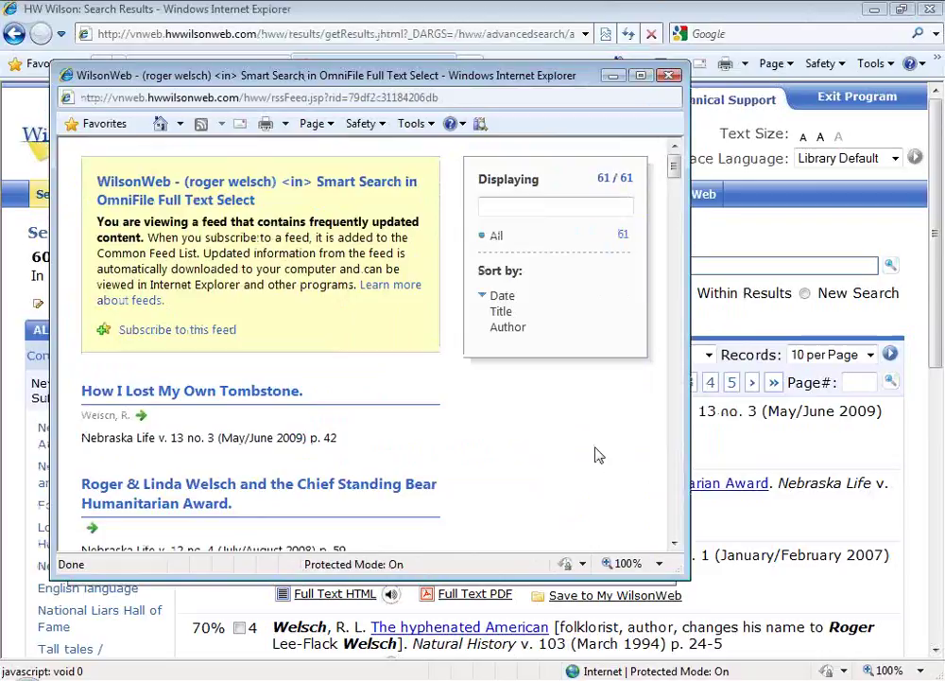
click(330, 97)
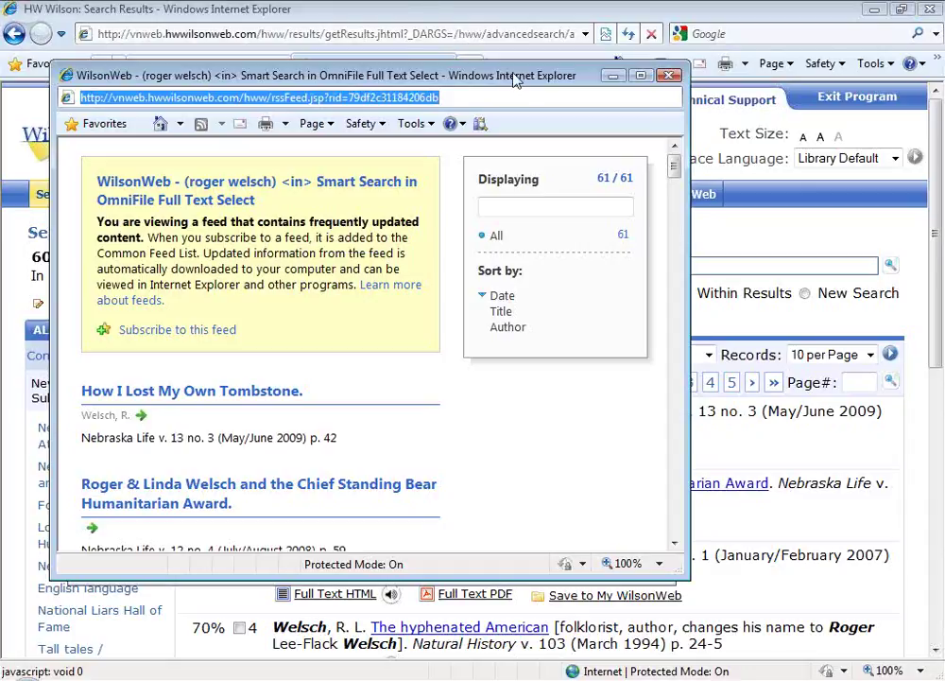
drag(515, 80, 472, 90)
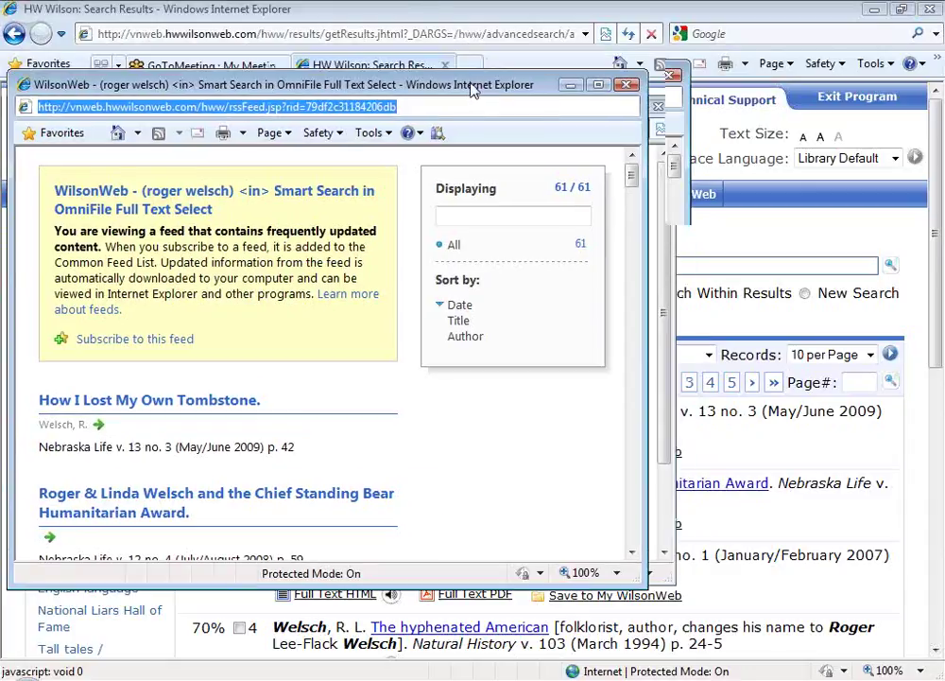
click(625, 86)
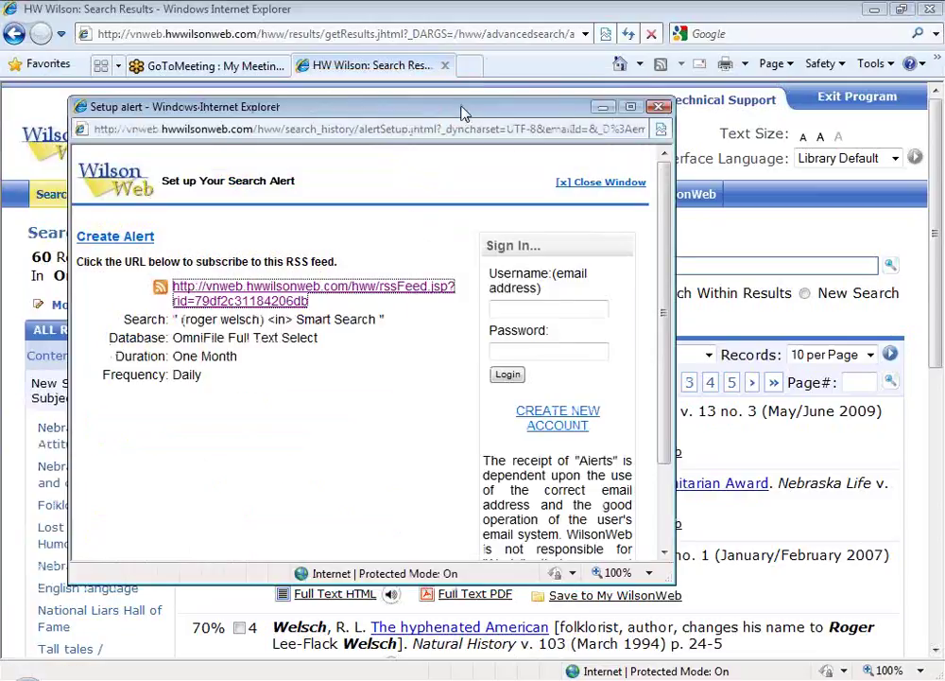
Step: Close the alert setup window and move to the second page of the 60 results
drag(460, 111, 426, 111)
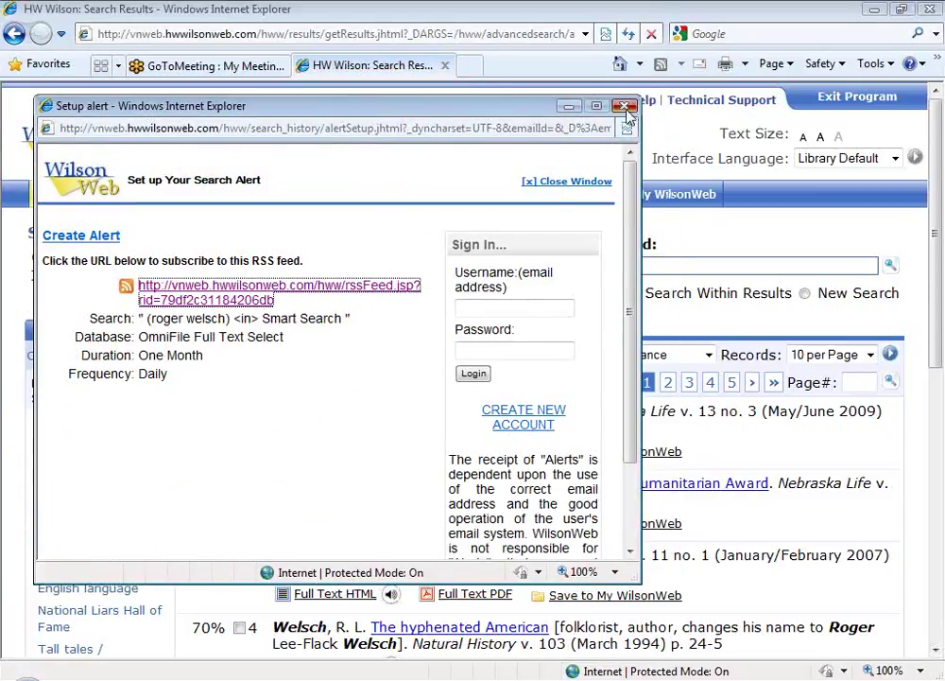
click(626, 107)
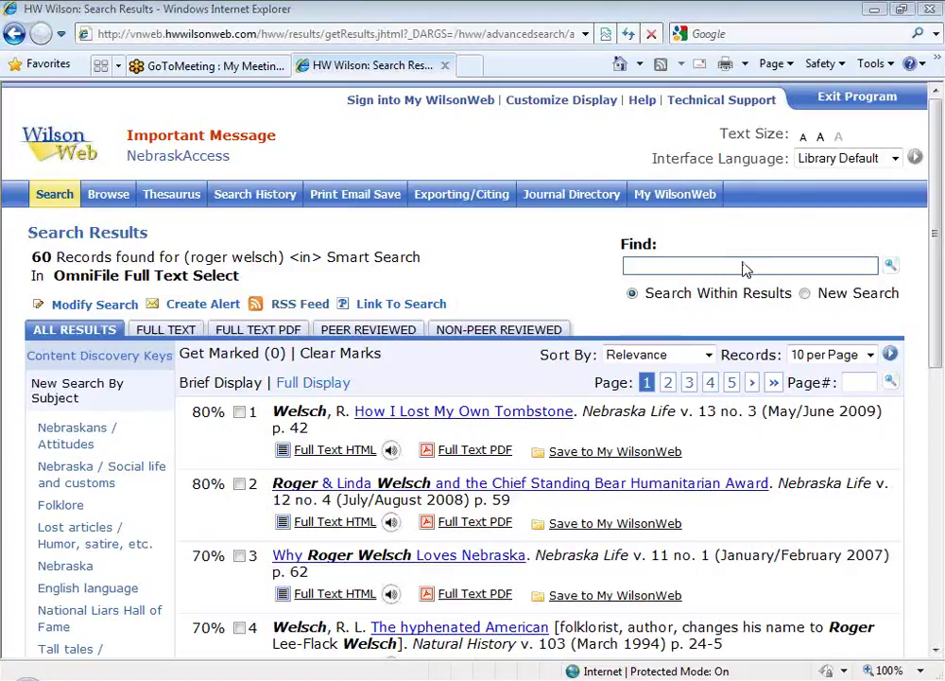
click(668, 382)
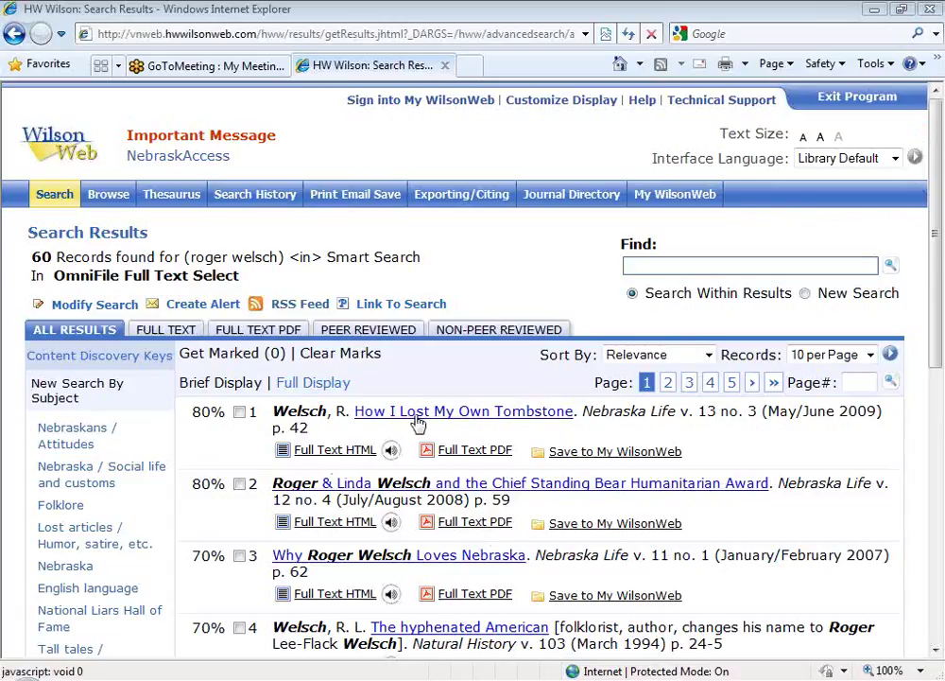
Step: Open the How I Lost My Own Tombstone record and scroll to its details and full text
click(451, 422)
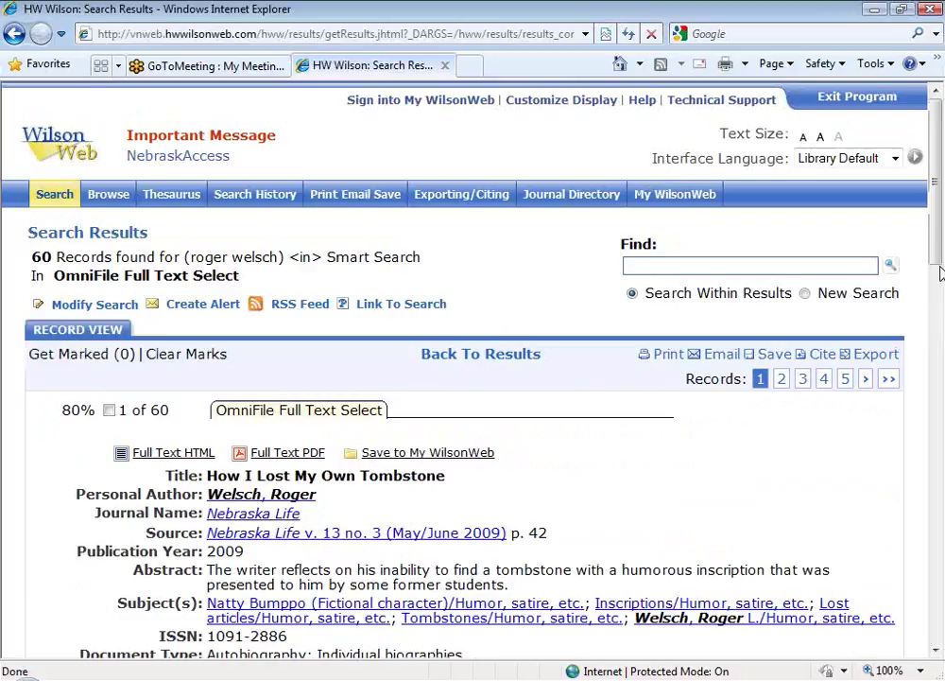
drag(939, 257, 165, 454)
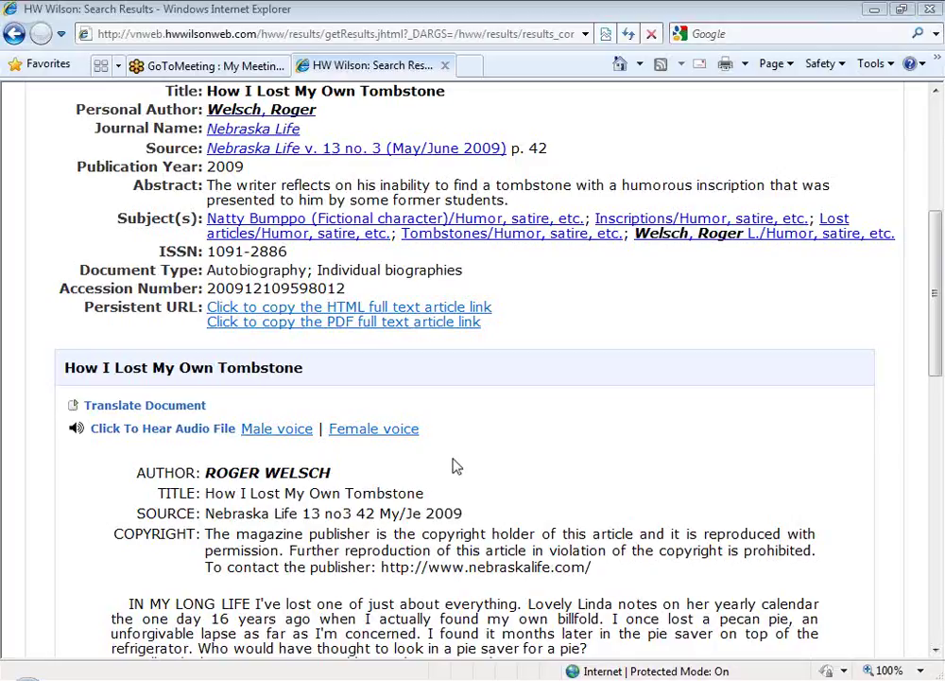
Step: Play the article aloud in a male voice, raise the system volume slightly, then stop playback
click(281, 435)
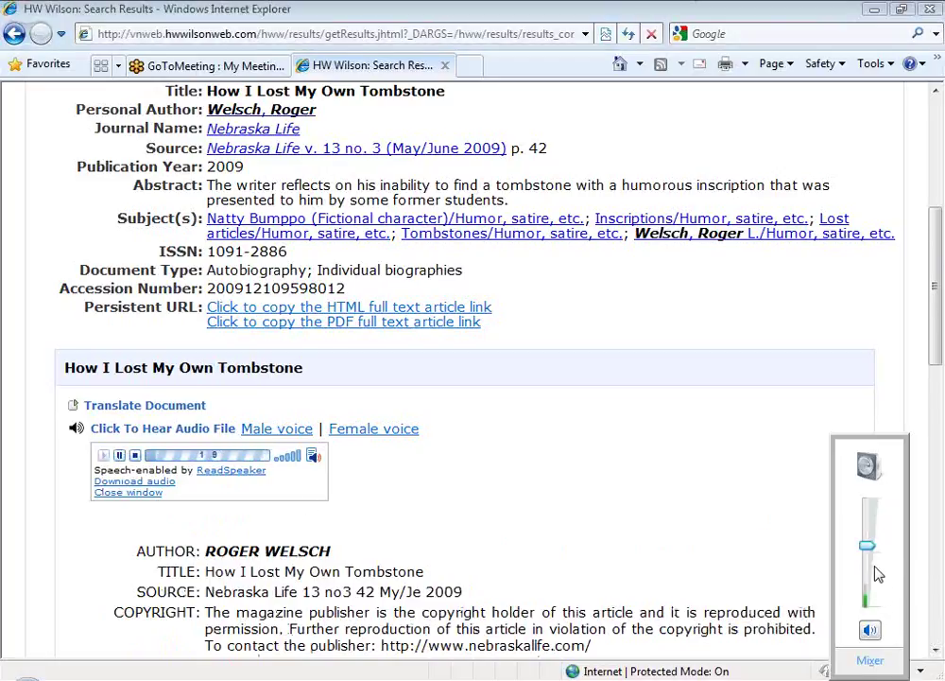
drag(870, 556, 871, 550)
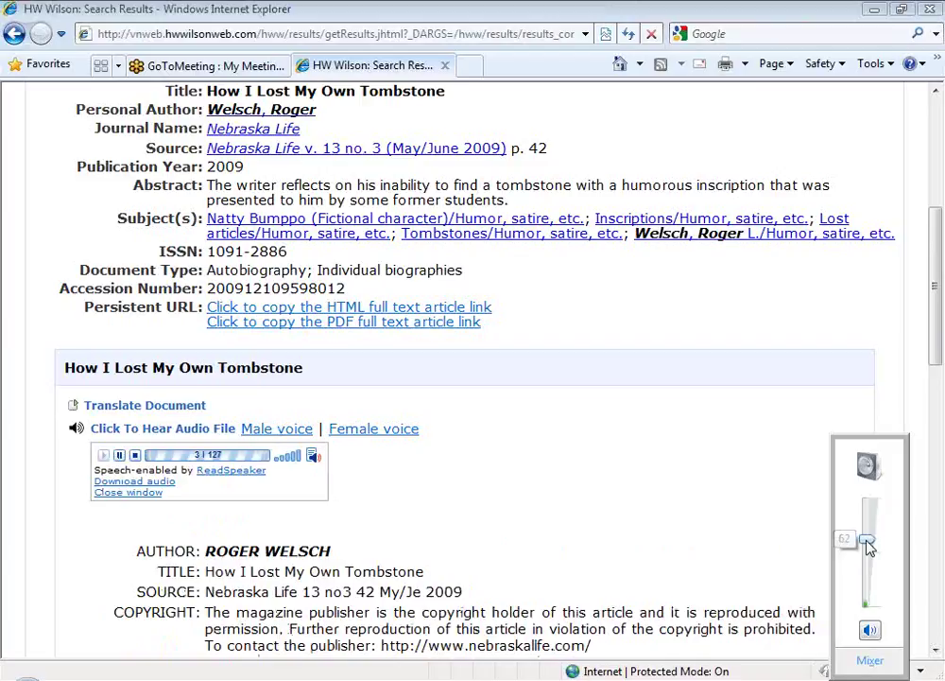
click(761, 524)
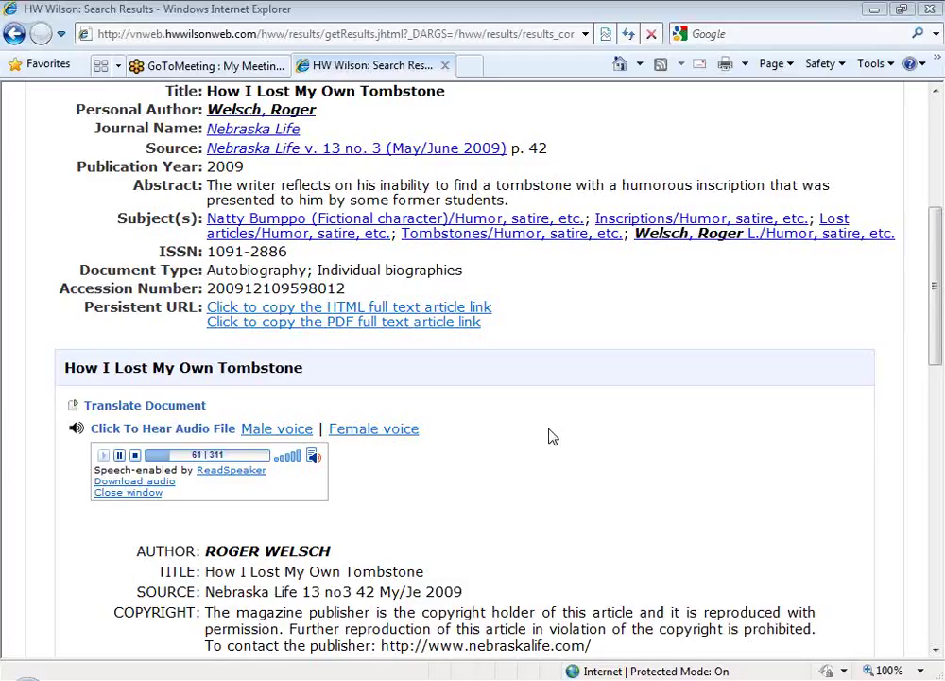
click(136, 457)
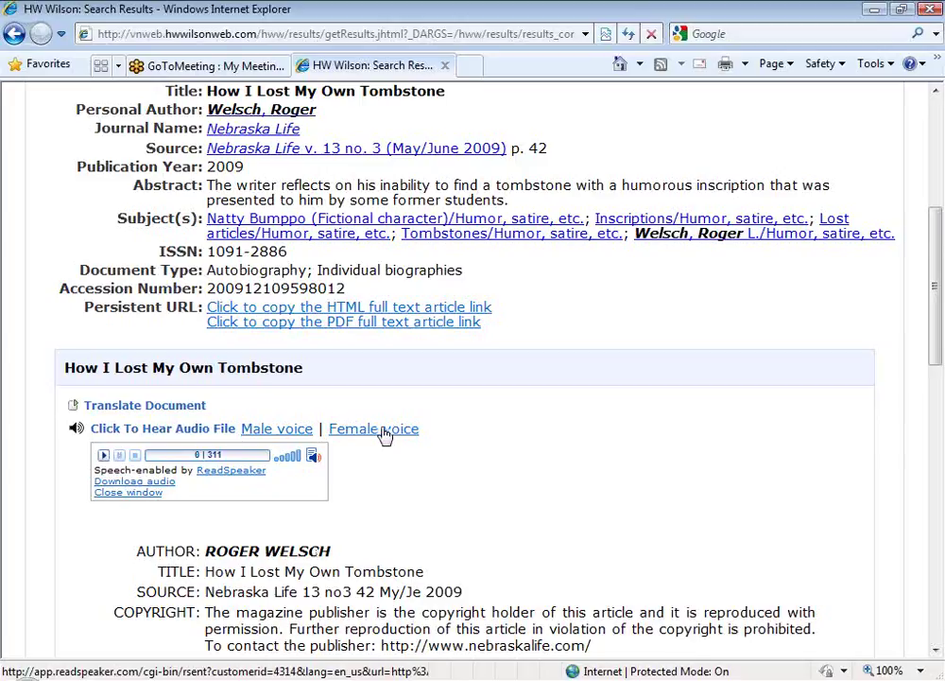
Step: Reload the ReadSpeaker reading in a female voice and stop it at 0
click(383, 433)
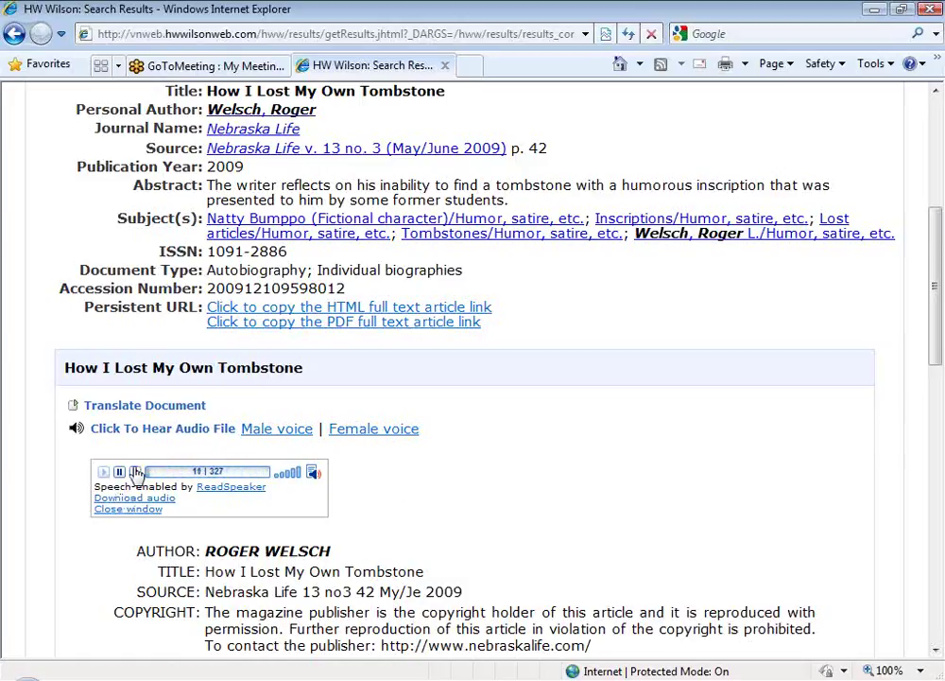
click(137, 472)
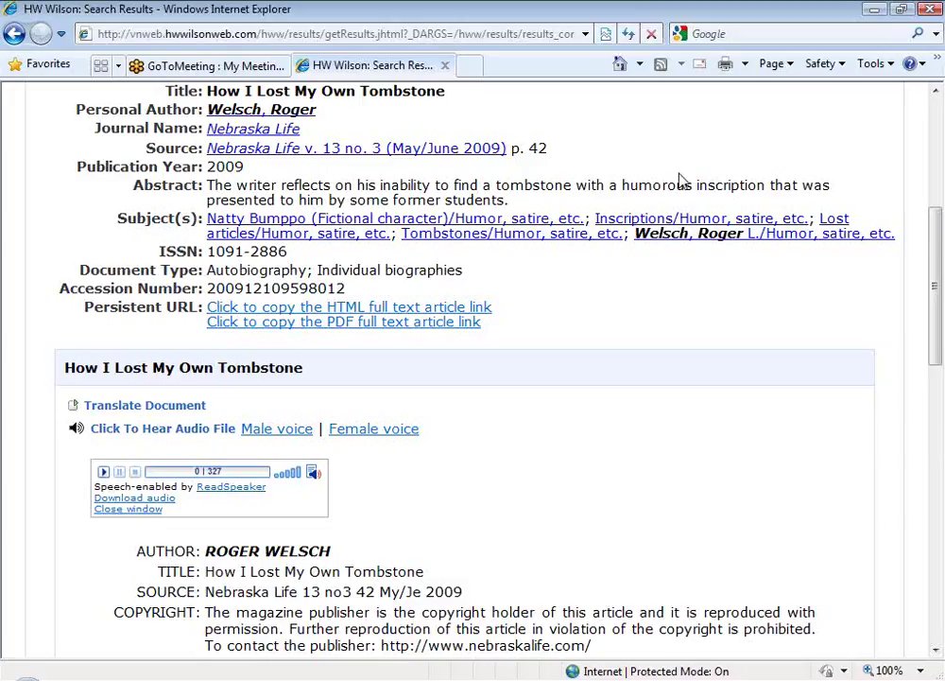
click(583, 493)
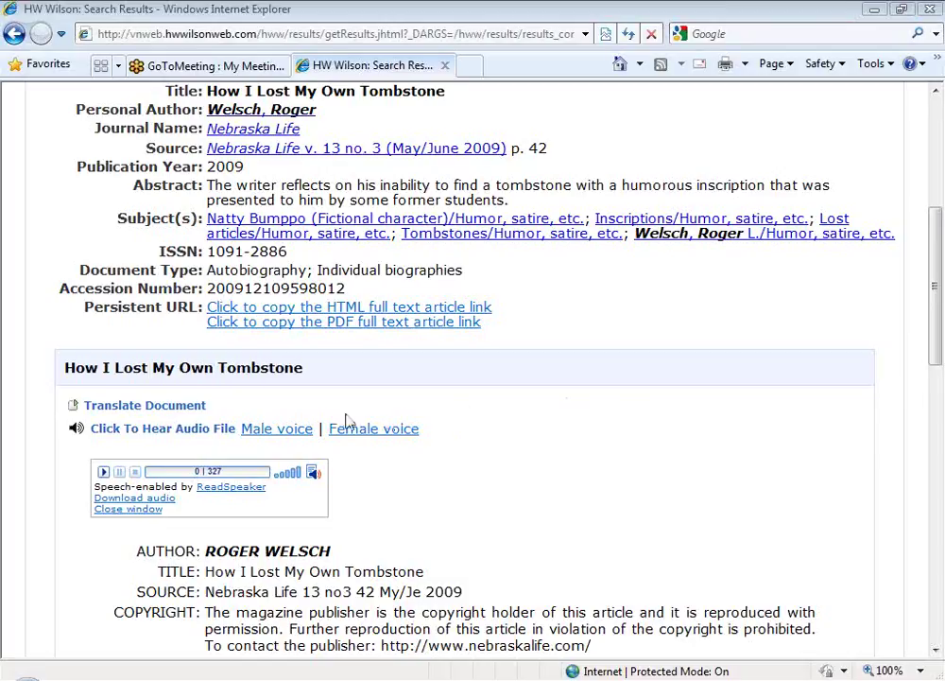
Step: Translate the Tombstone full text into Japanese and scroll through the translated article
click(151, 411)
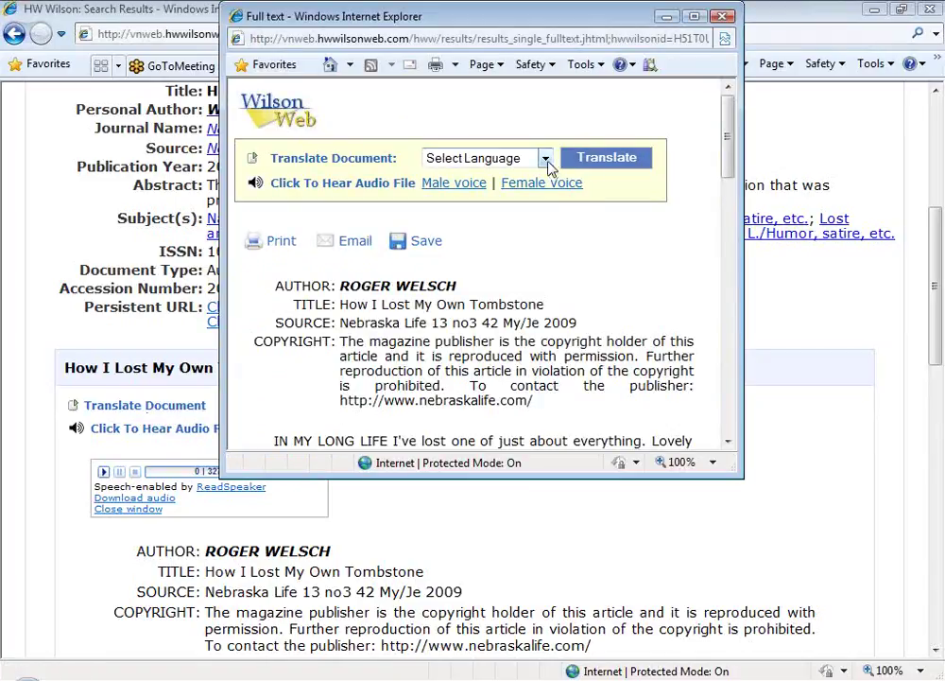
click(547, 161)
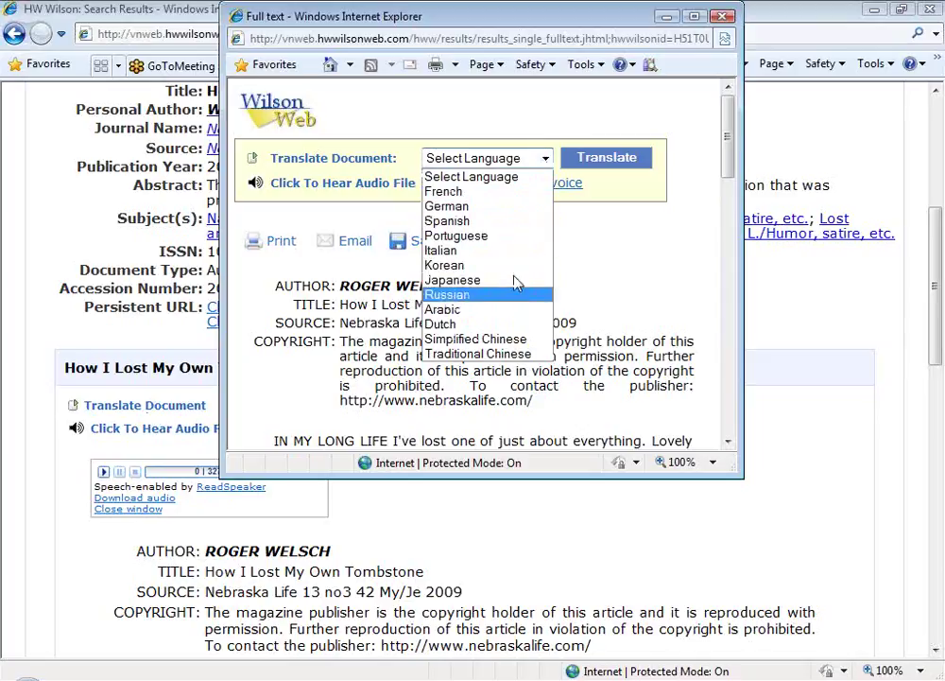
click(498, 282)
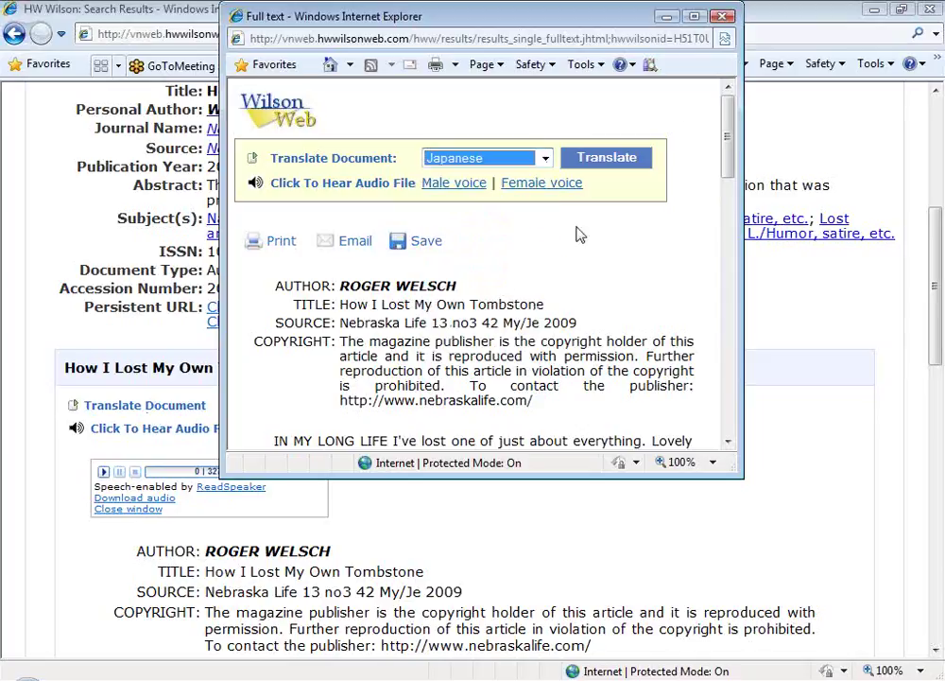
click(631, 161)
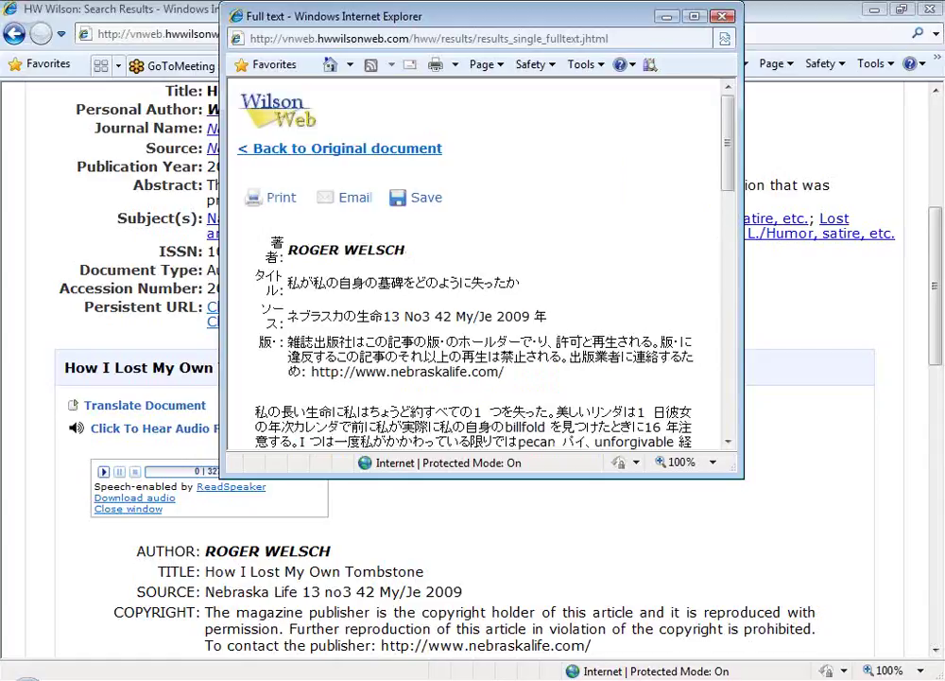
drag(724, 148, 725, 223)
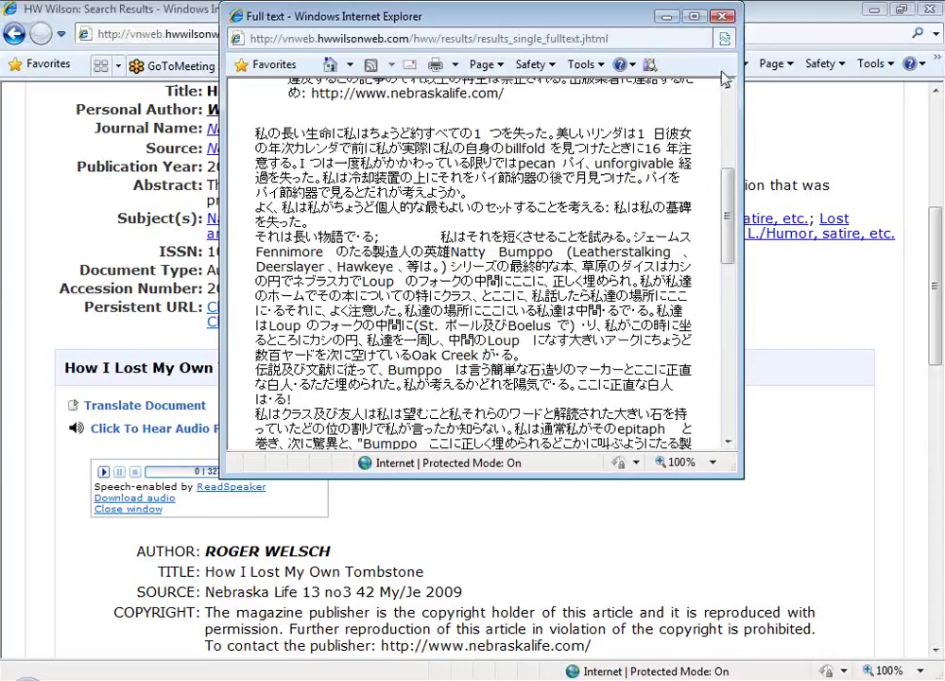
Step: Close the Japanese translation window and scroll back up to the Record View header
click(723, 17)
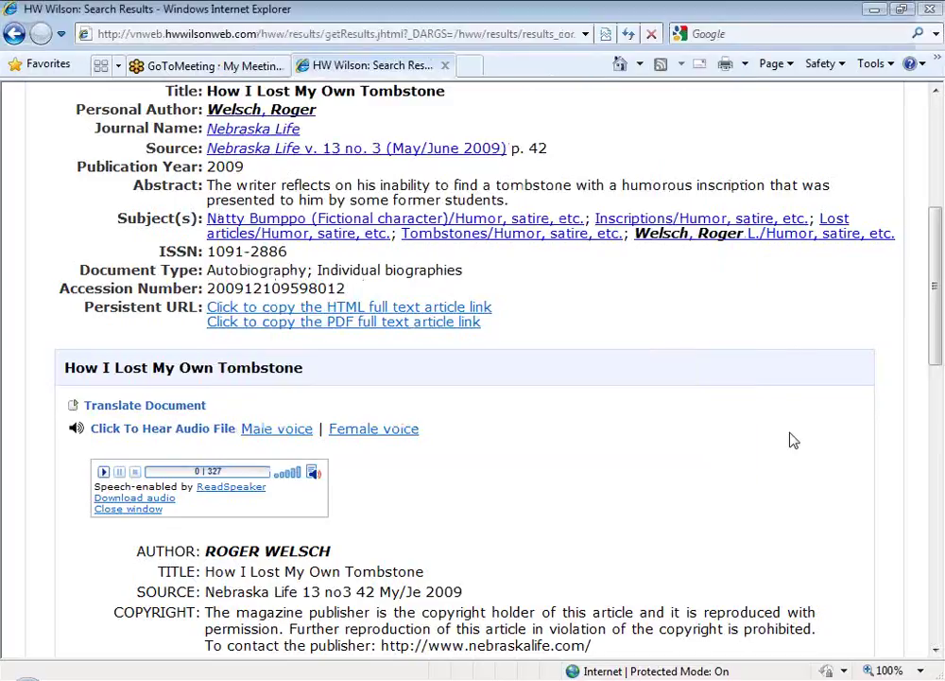
drag(935, 312, 938, 208)
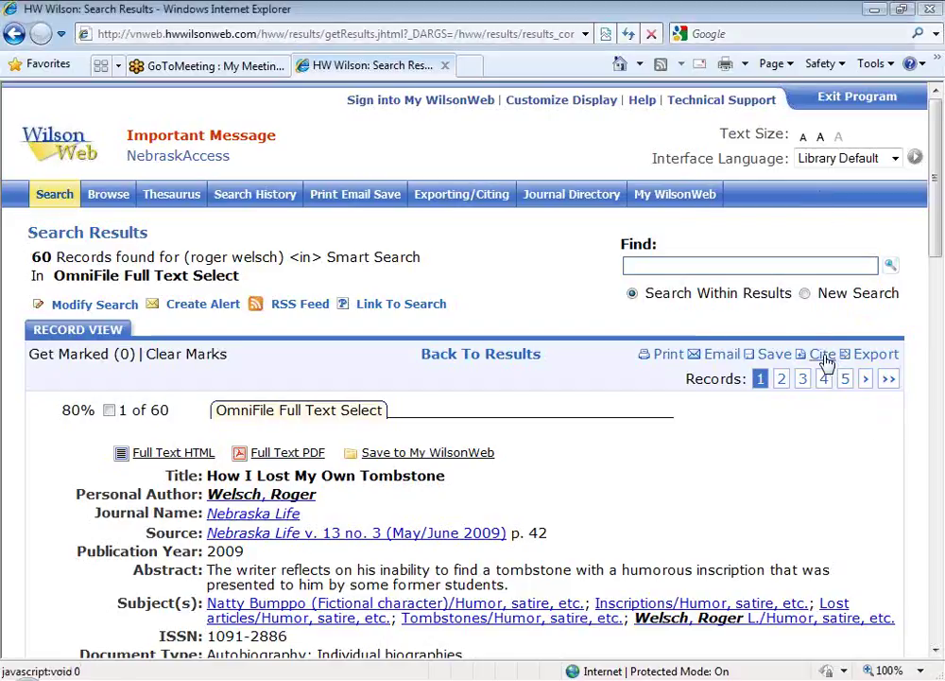
click(825, 362)
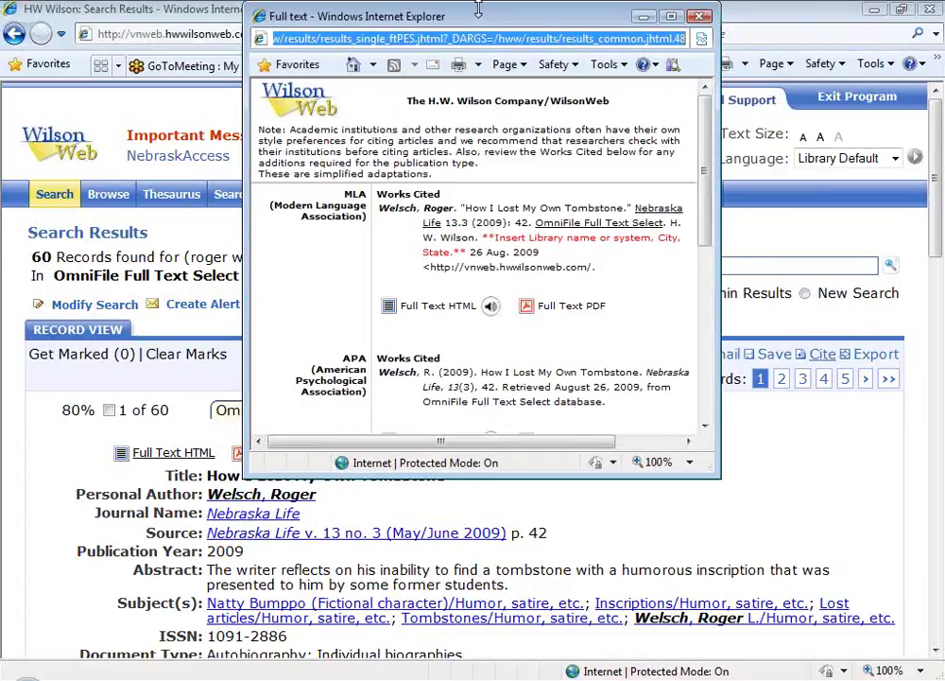
drag(478, 9, 386, 12)
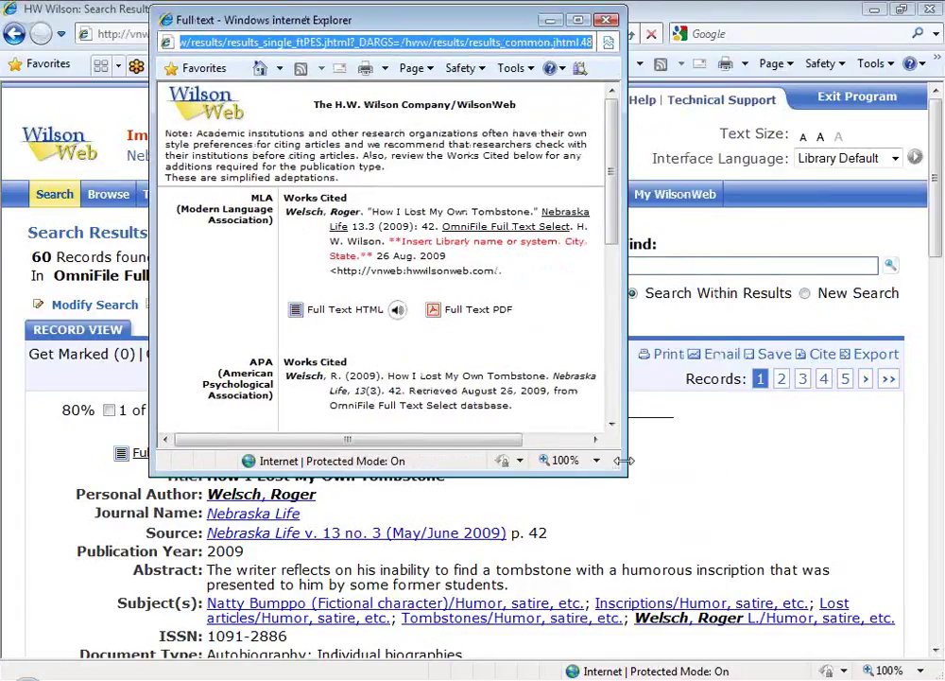
drag(626, 473, 772, 610)
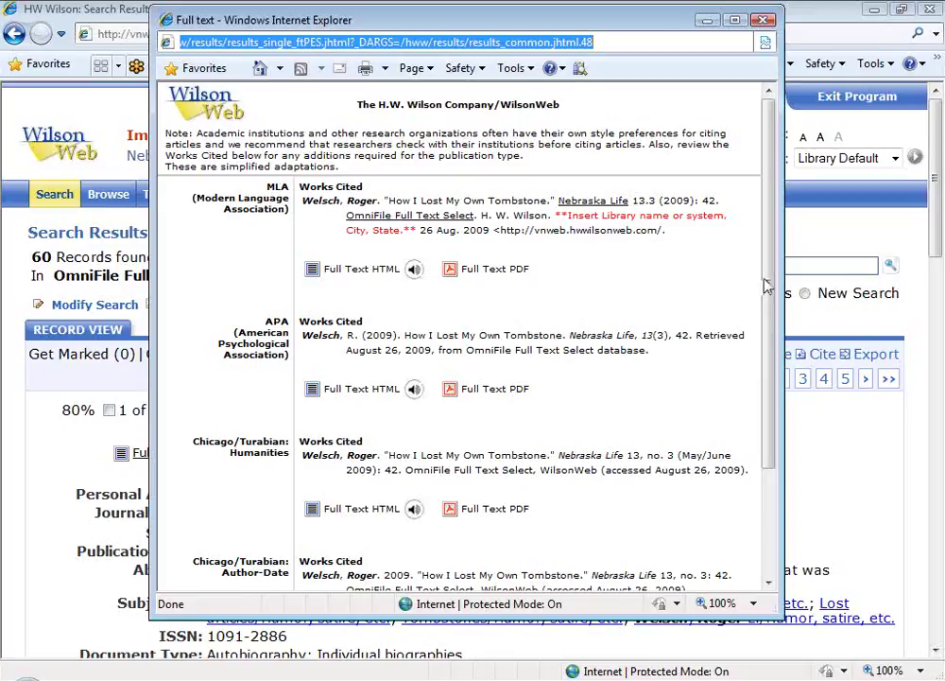
drag(769, 285, 771, 301)
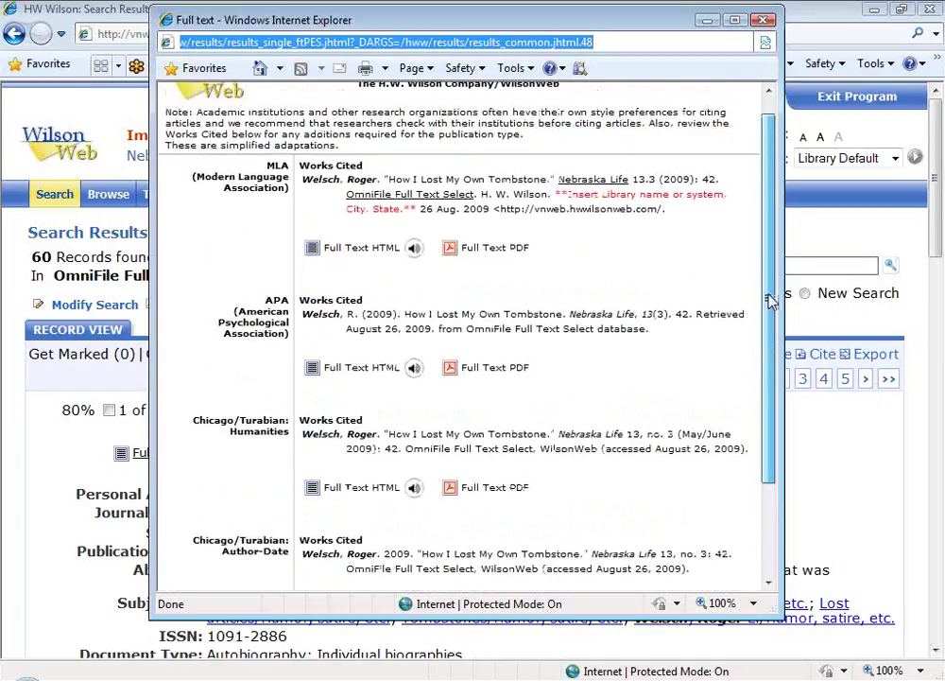
click(763, 21)
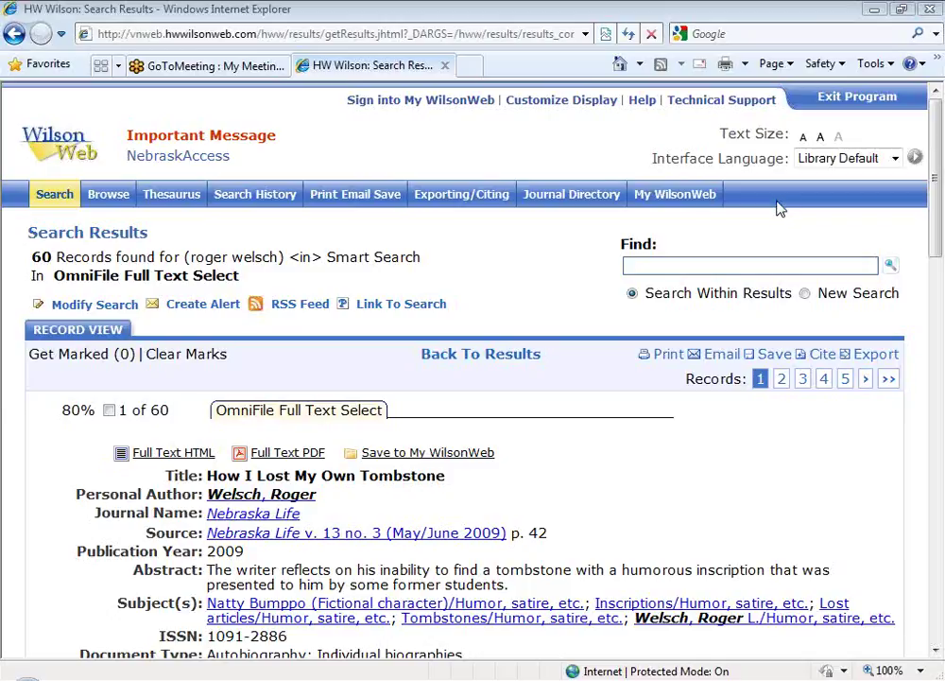
Step: Open the Journal Directory window, which lists 2,504 journals
click(568, 195)
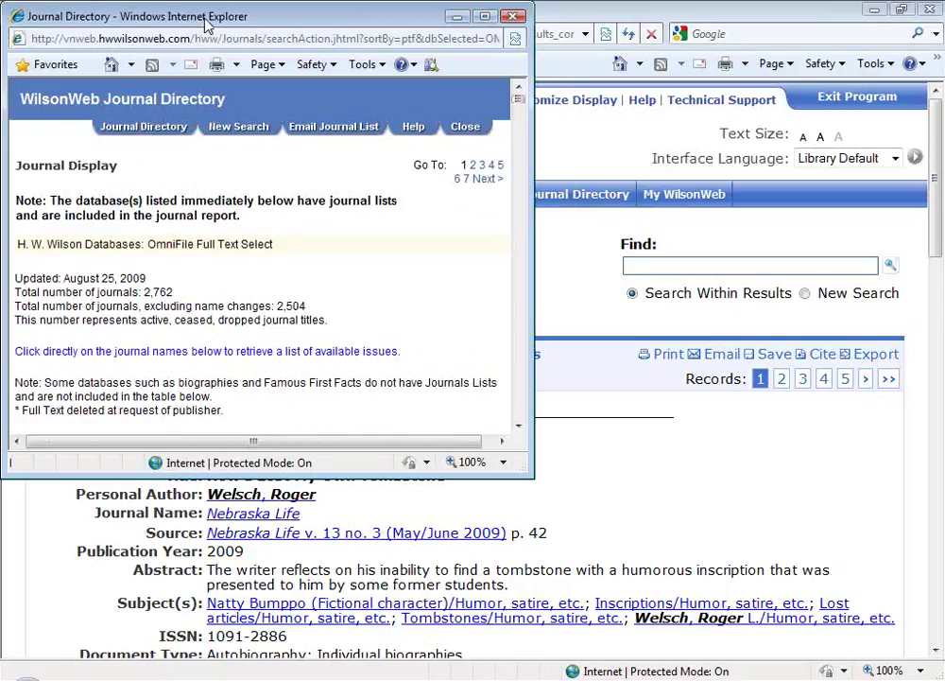
drag(205, 20, 225, 31)
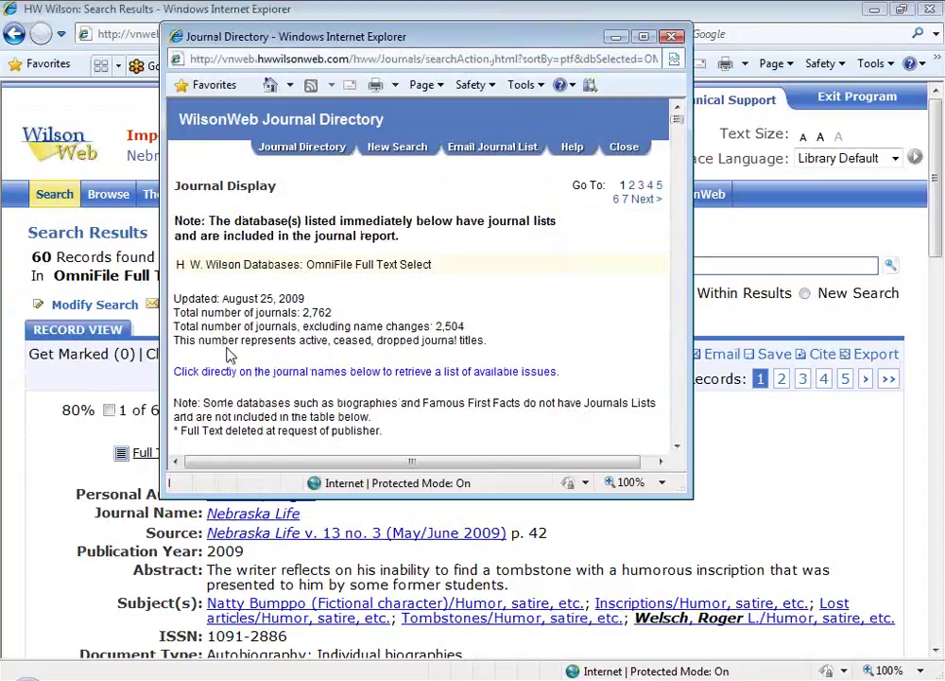
double_click(450, 326)
drag(450, 326, 420, 306)
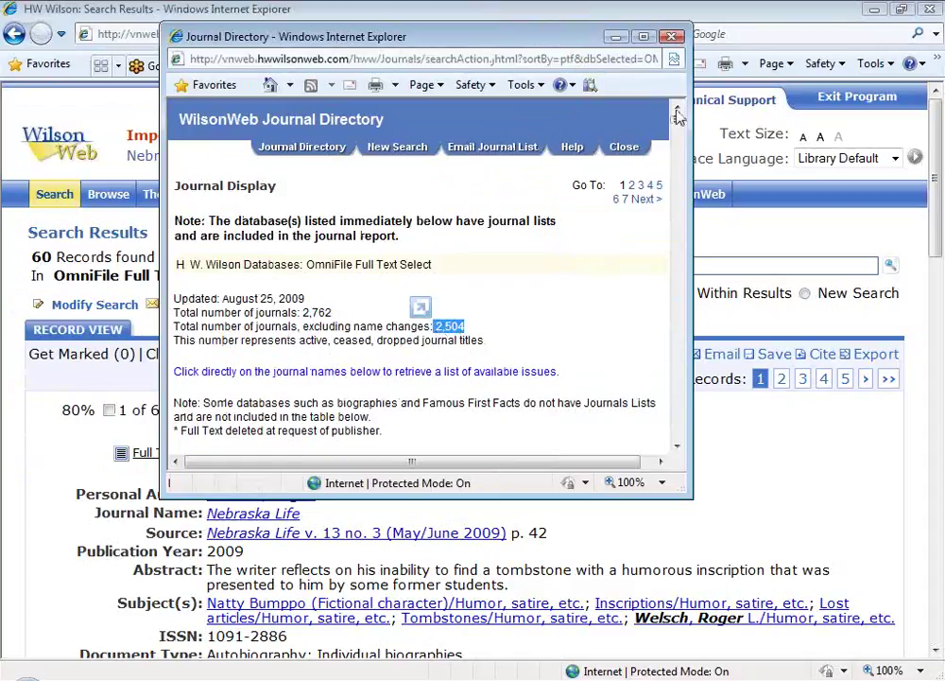
drag(675, 120, 677, 135)
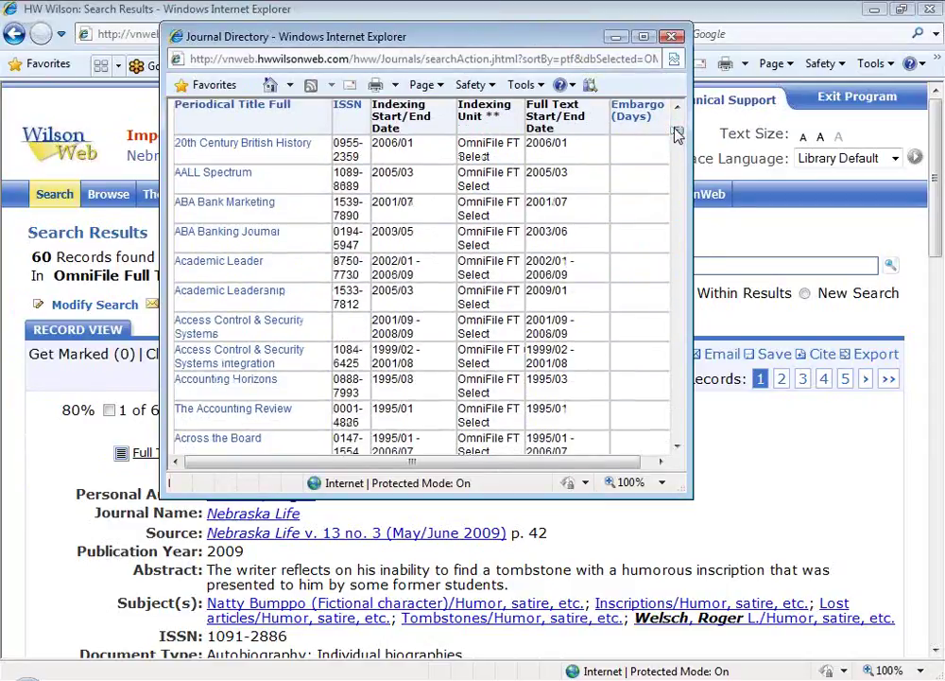
scroll(677, 135, up, 3)
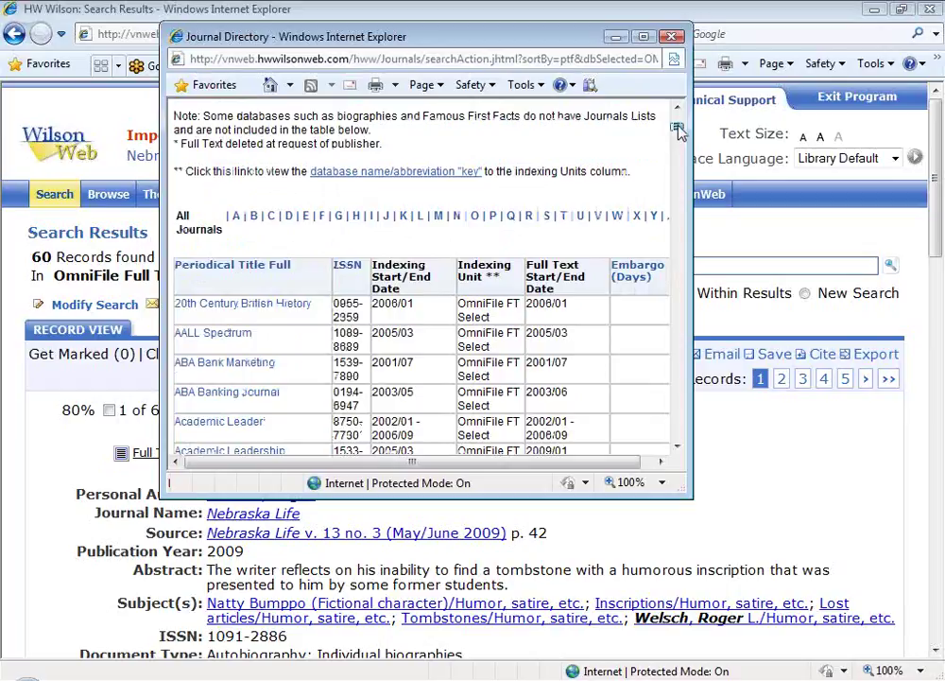
Step: List the journals starting with T and open Tennessee Libraries (Online)
click(565, 218)
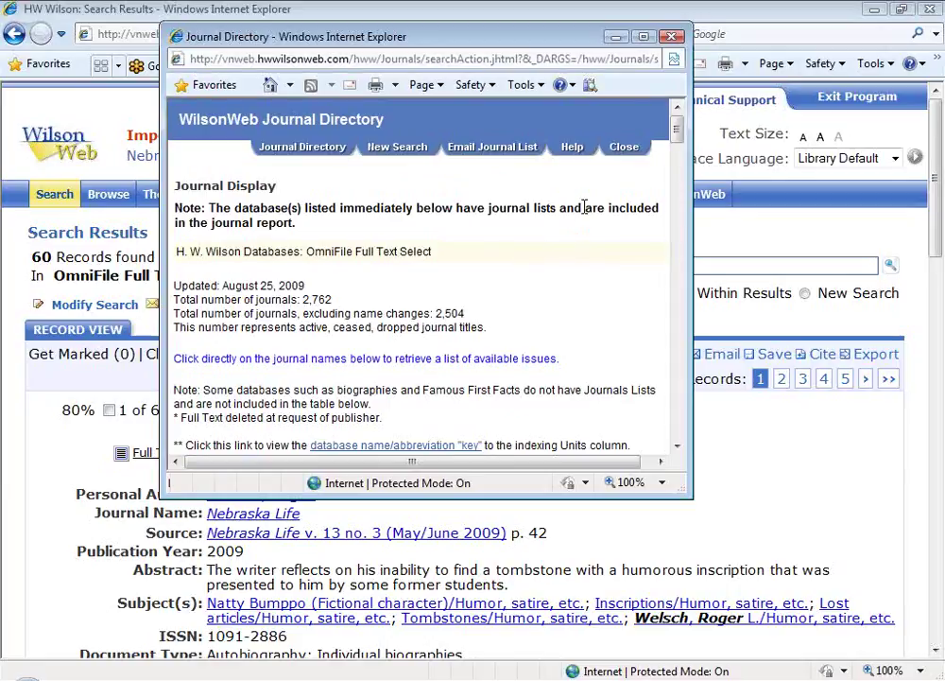
drag(677, 129, 681, 245)
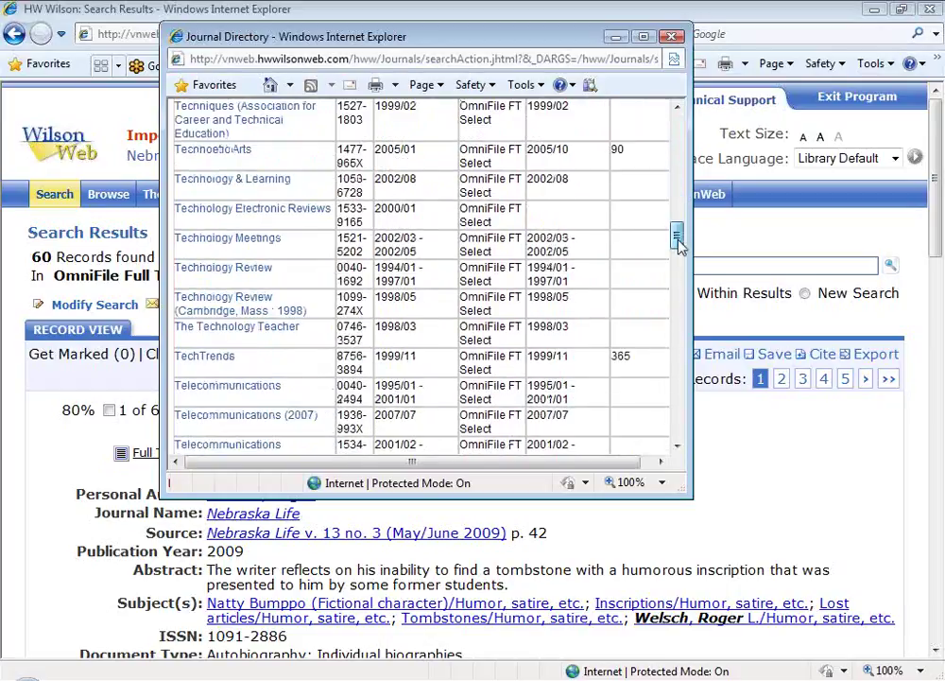
drag(680, 246, 680, 288)
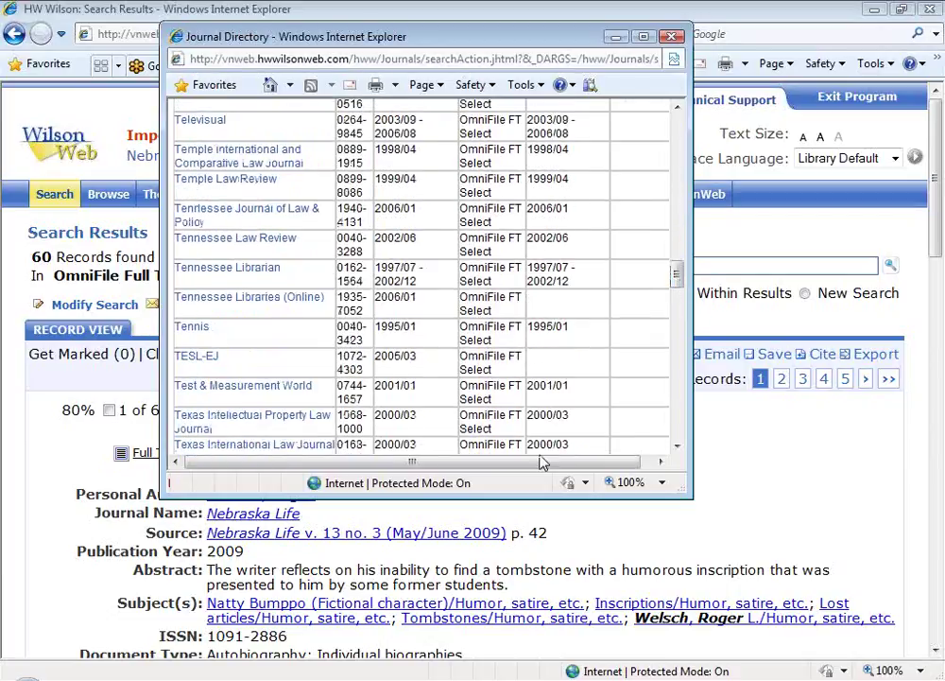
click(207, 304)
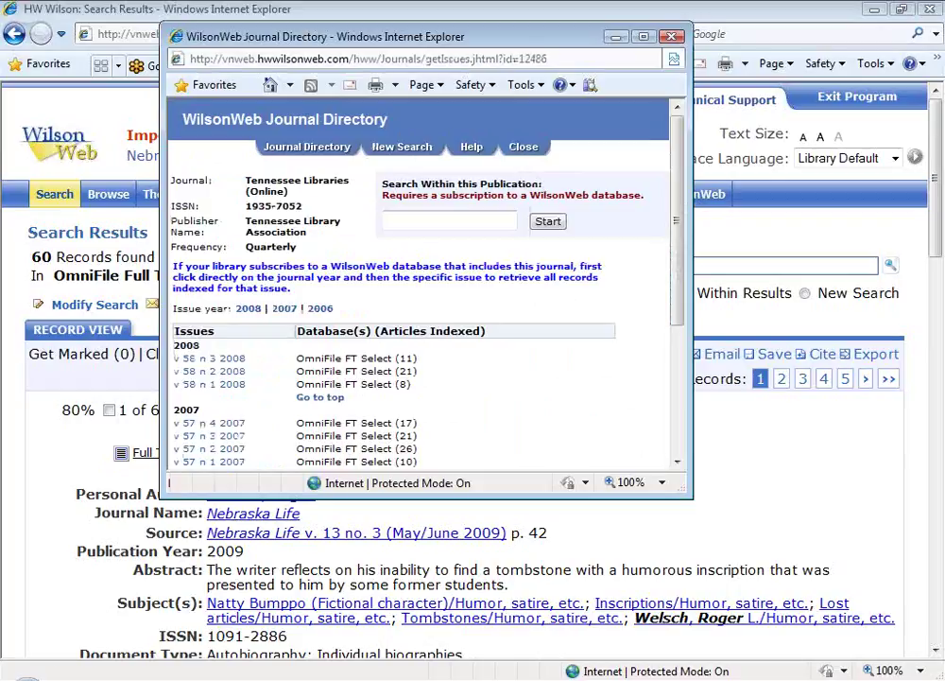
Step: Open the articles in the Tennessee Libraries (Online) v 58 n 3 2008 issue
drag(679, 192, 682, 298)
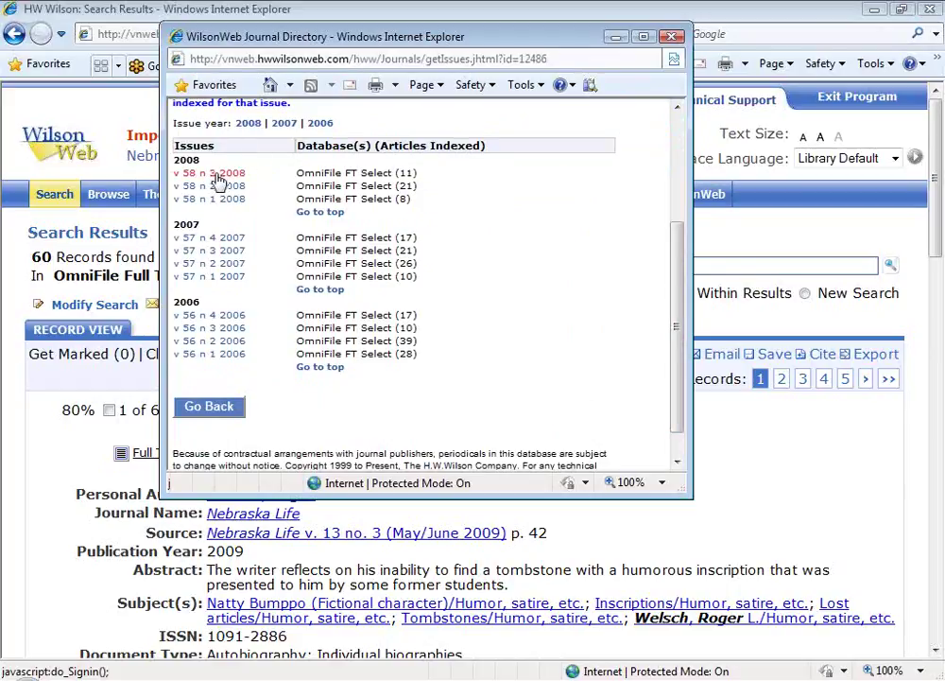
click(217, 182)
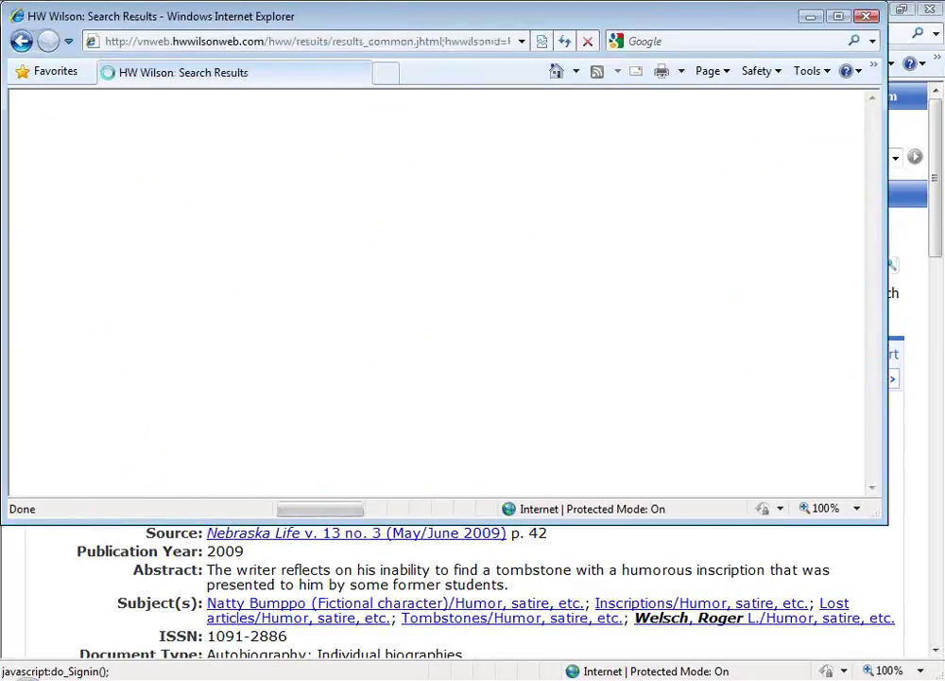
Step: Close the Tennessee Libraries search results window and the Journal Directory window
drag(874, 163, 882, 266)
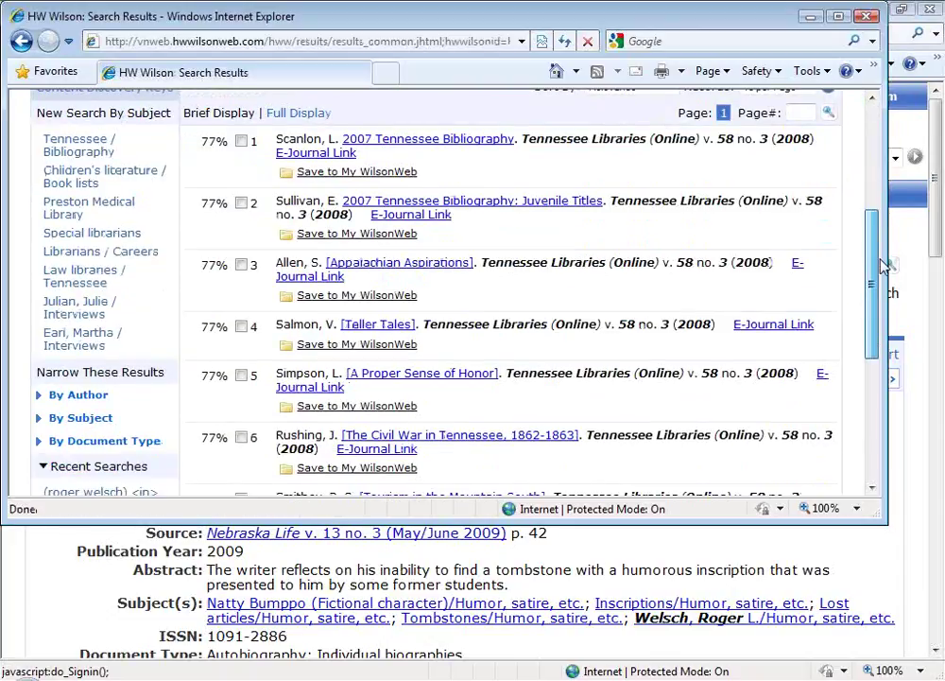
drag(882, 266, 882, 266)
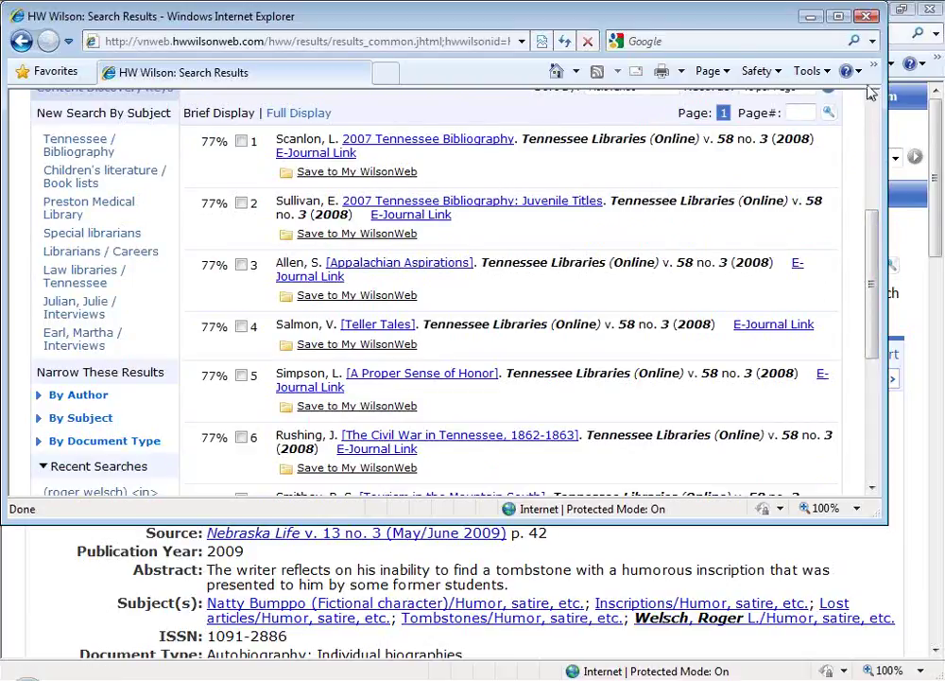
click(866, 17)
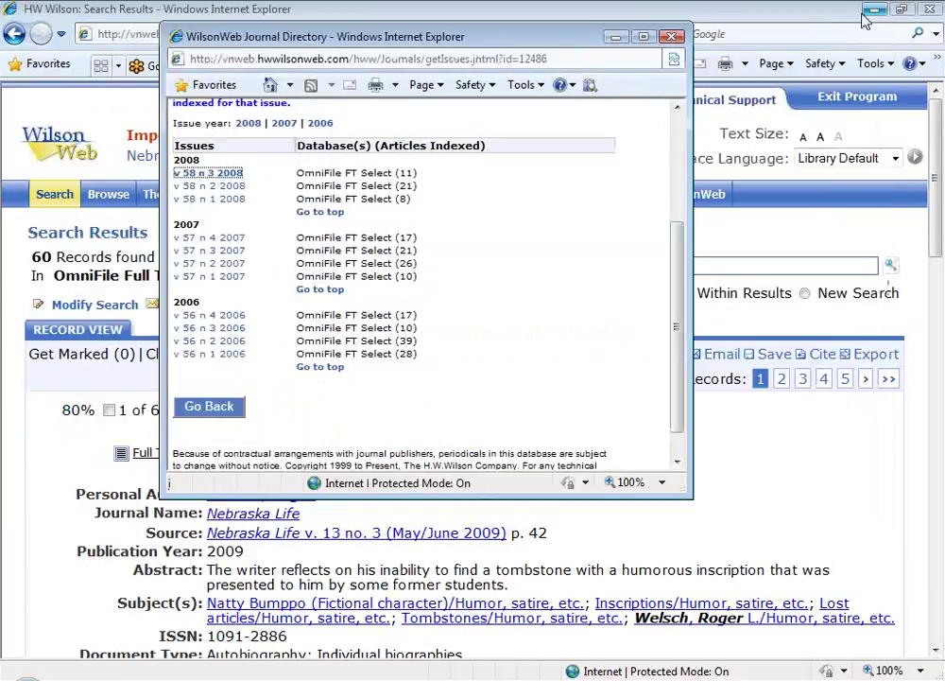
click(673, 38)
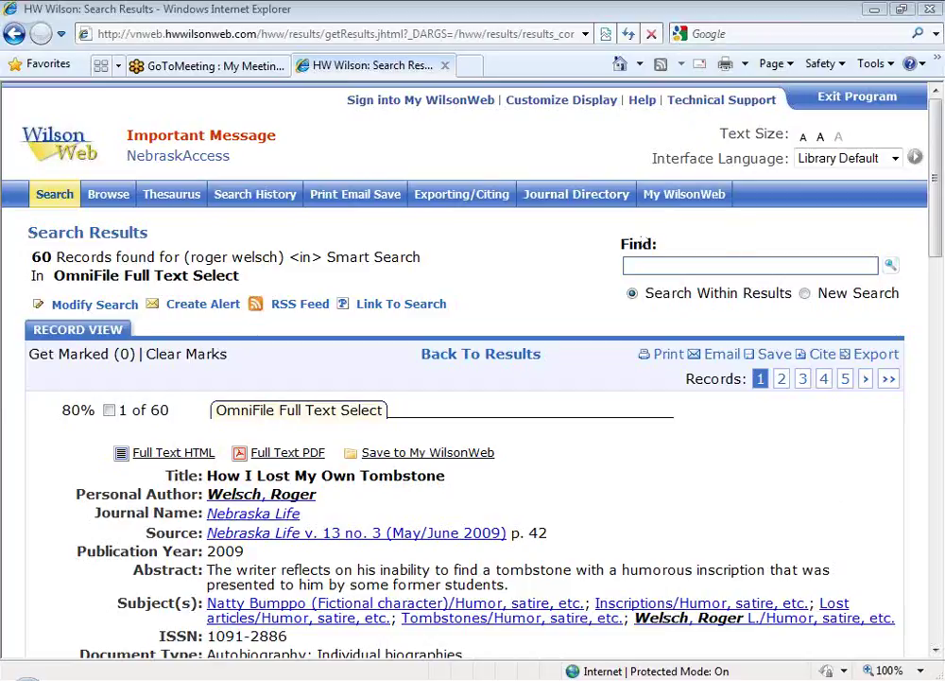
Step: In My WilsonWeb, enter the account e-mail as username and the account password
click(678, 200)
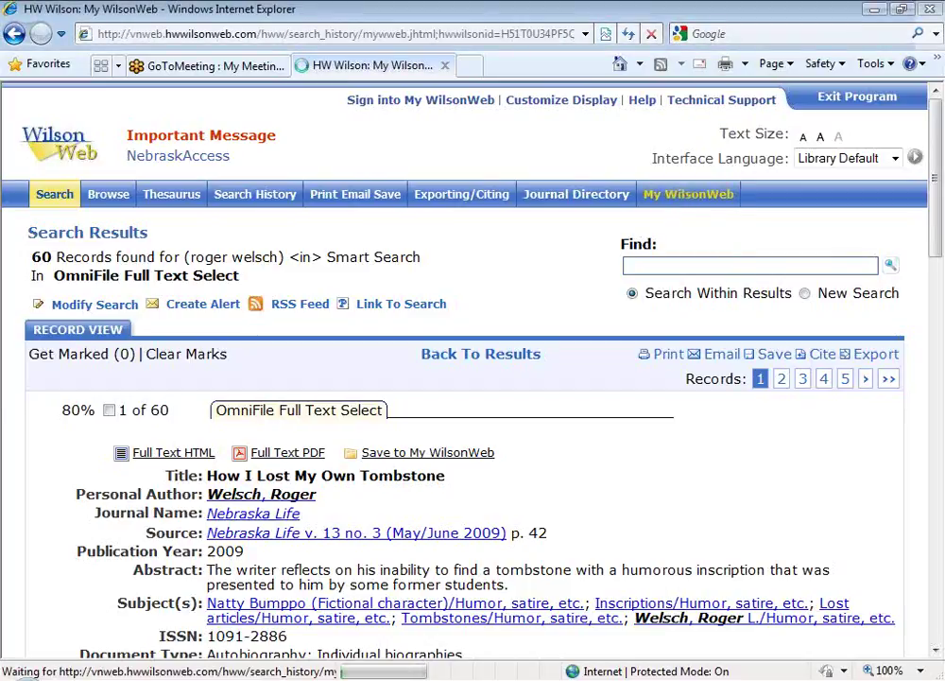
click(155, 363)
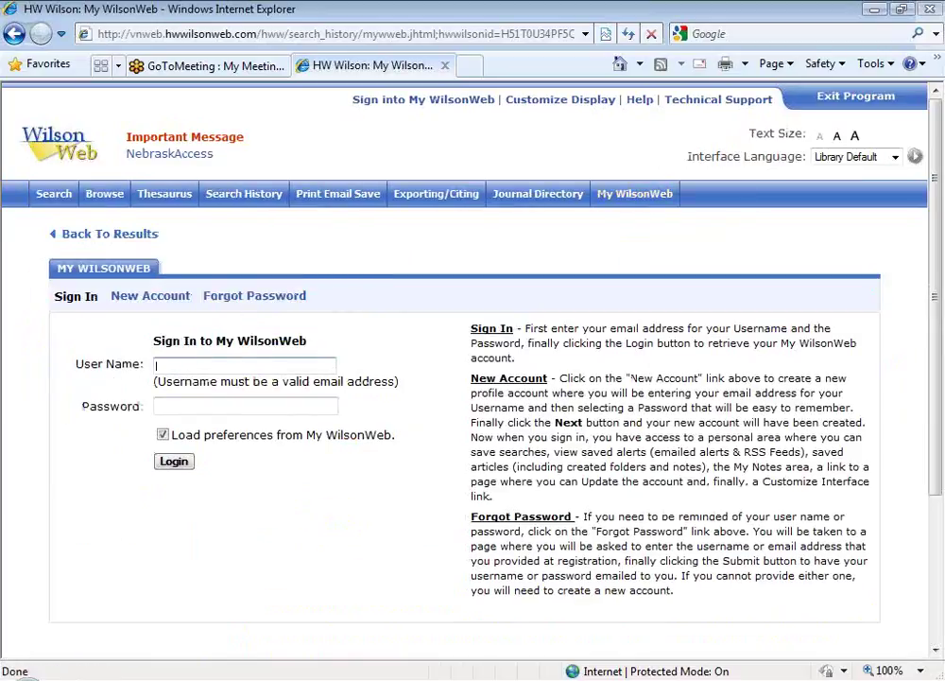
click(140, 299)
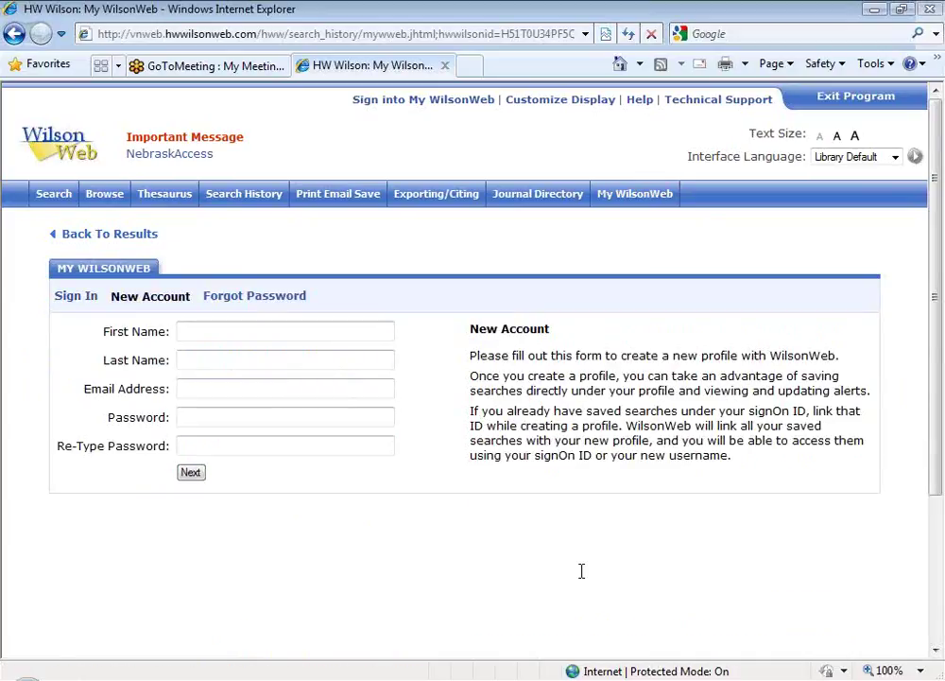
click(78, 298)
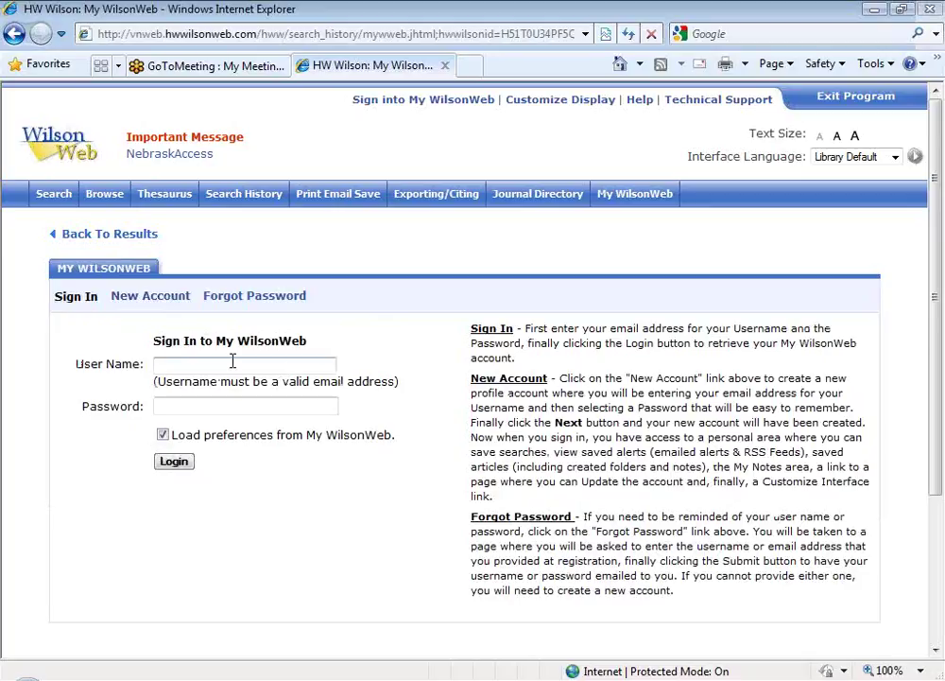
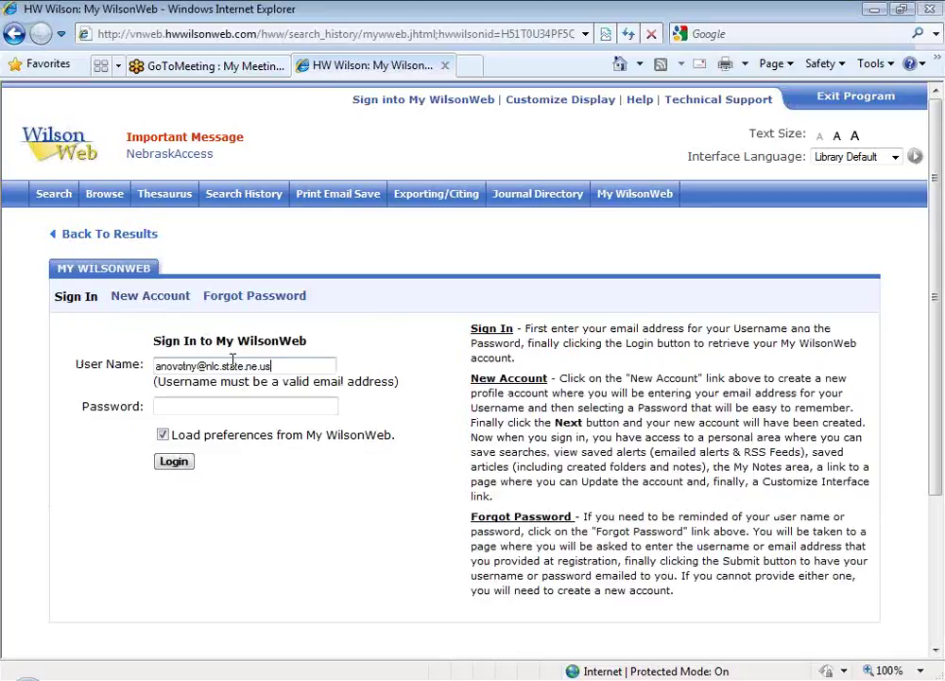
key(Tab)
text(••••••)
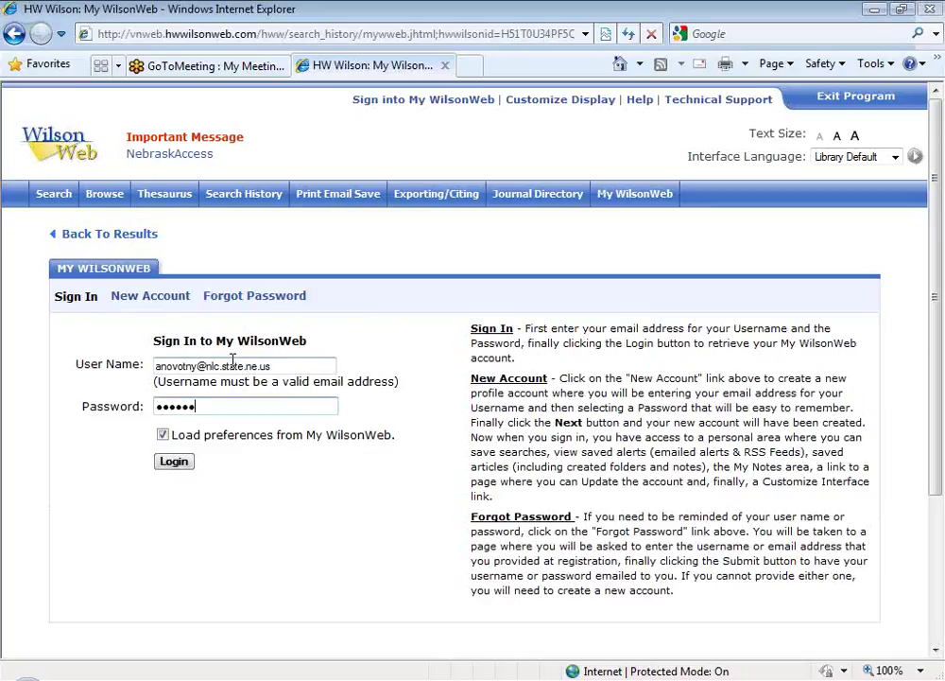
Step: Log in to My WilsonWeb to reach its saved searches, alerts, articles and notes
click(175, 463)
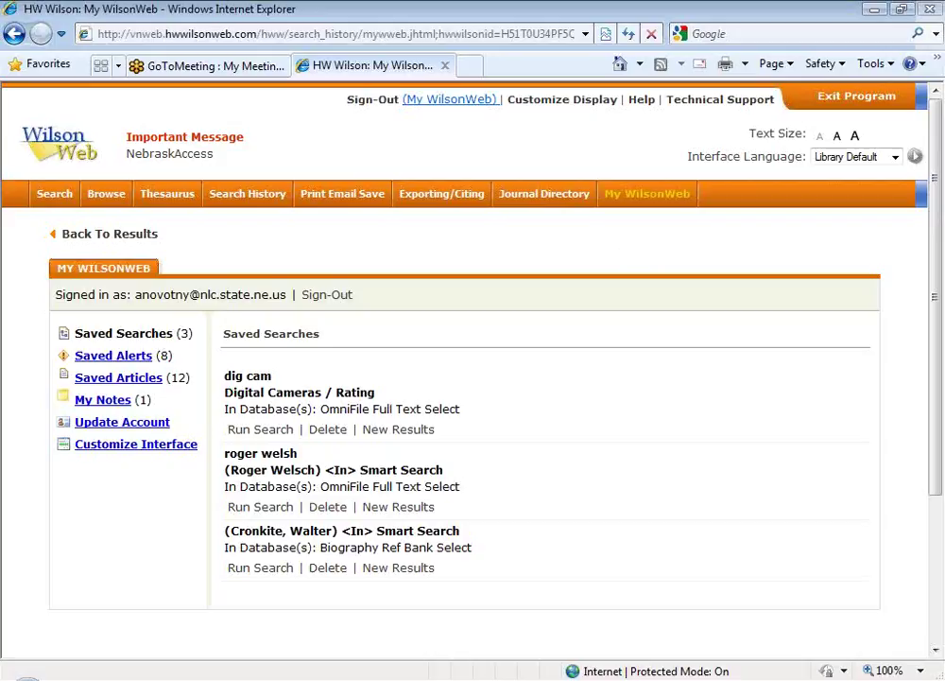
Step: Open Customize Interface and expand the Article Records field checkboxes
click(112, 451)
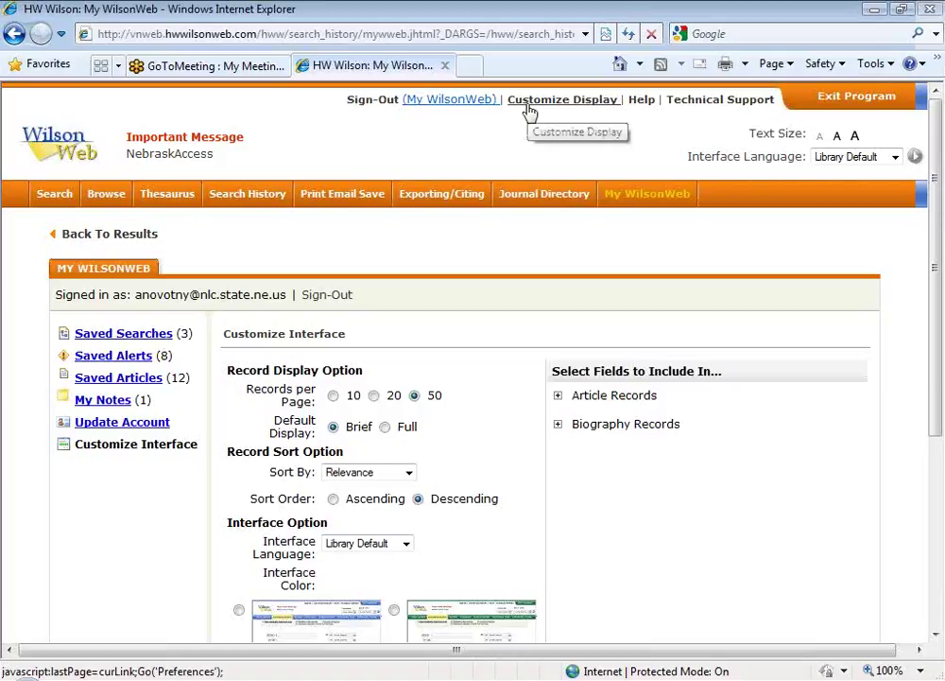
drag(936, 271, 939, 347)
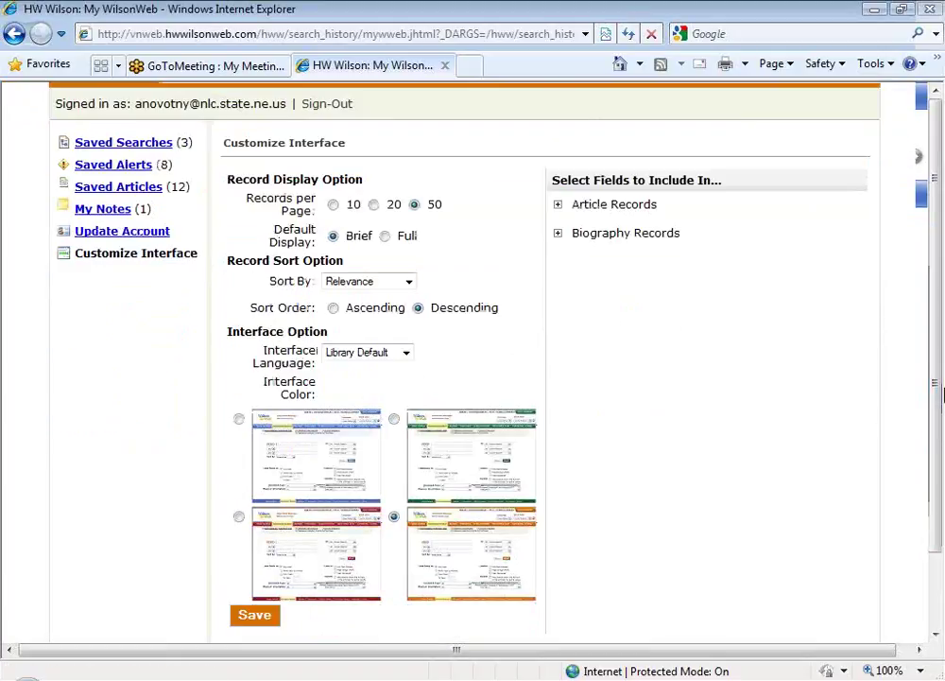
click(560, 207)
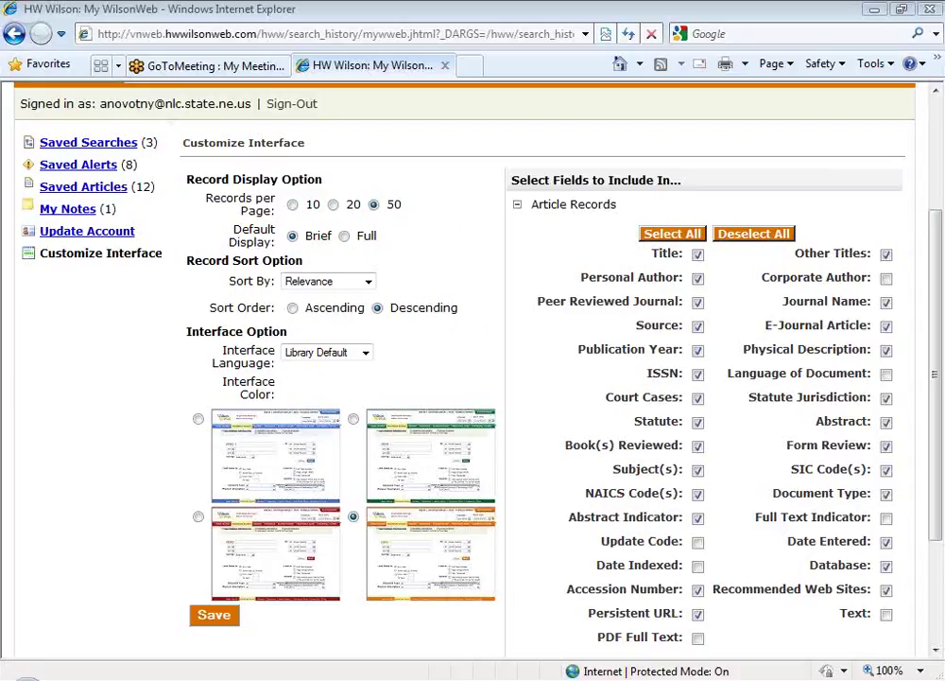
scroll(935, 390, up, 3)
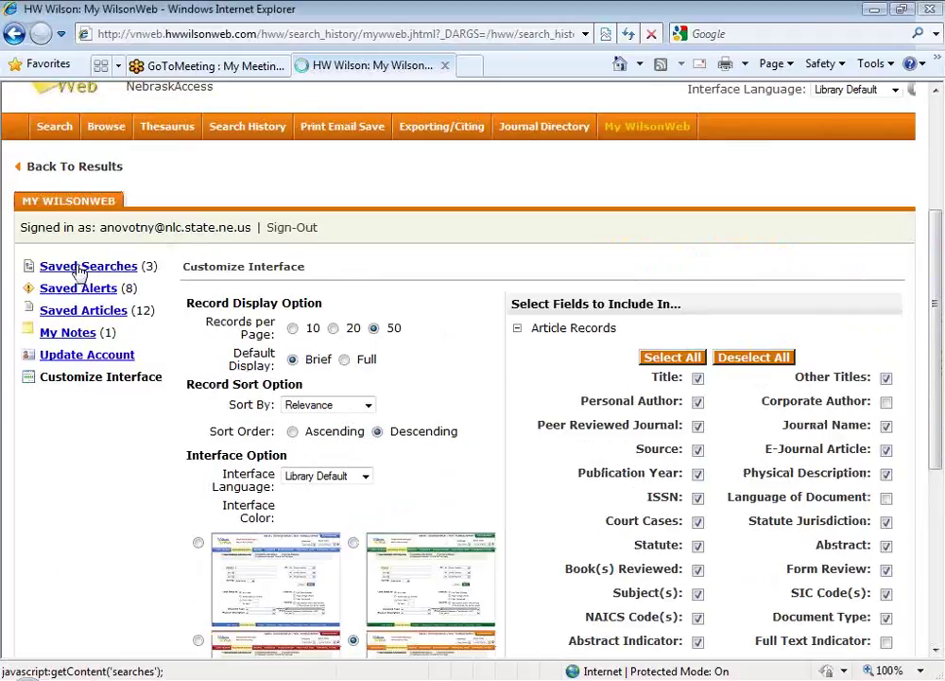
Step: Rerun the saved 'dig cam' search, returning 311 Digital cameras / Rating records
click(80, 270)
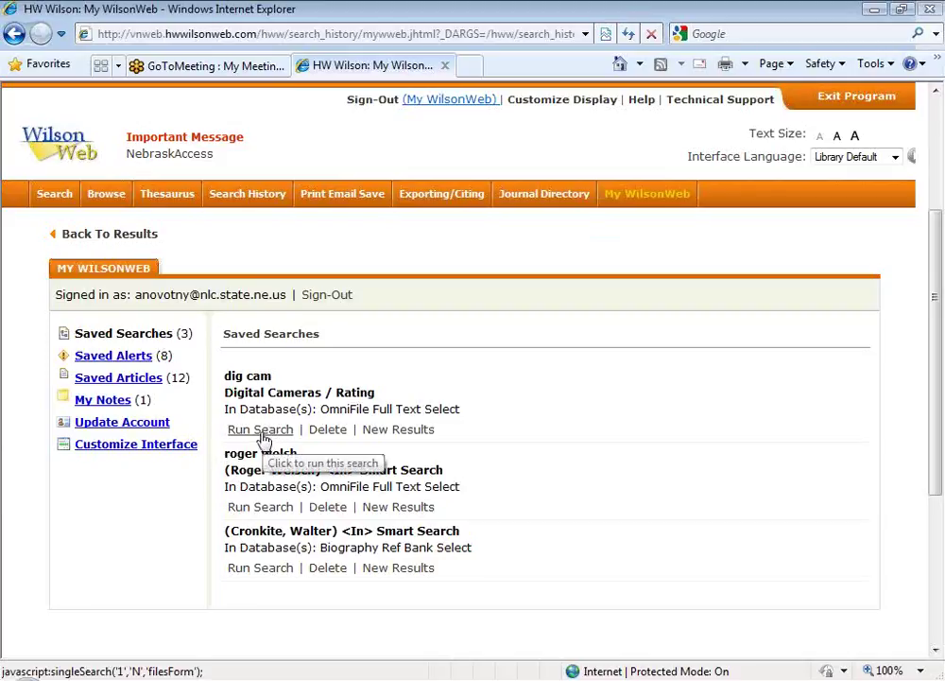
click(263, 434)
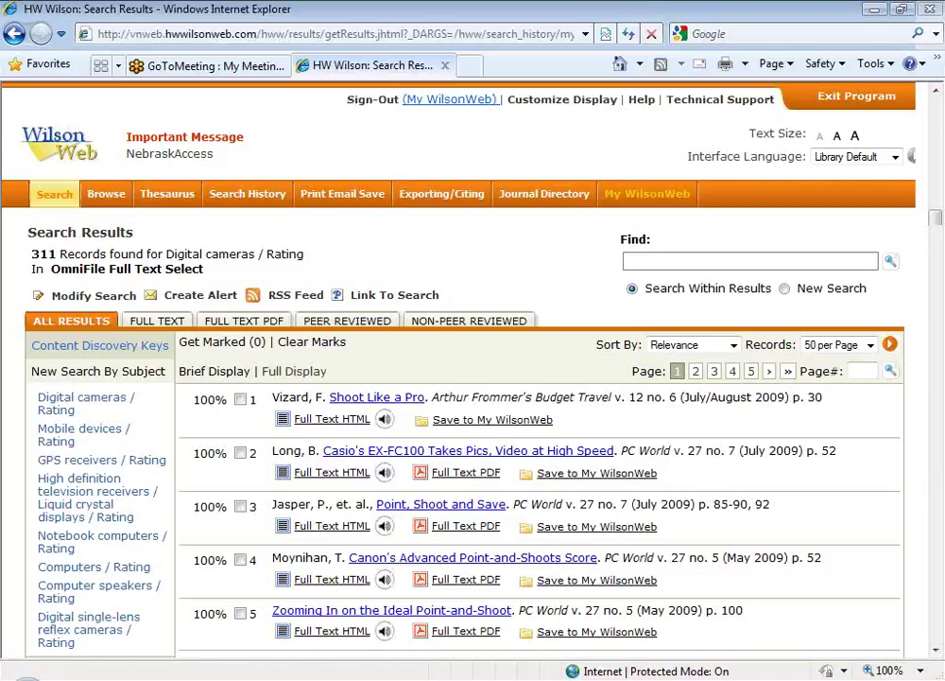
Step: Save Search #1, the Roger Welsch author search, to My WilsonWeb named 'Roger'
click(237, 203)
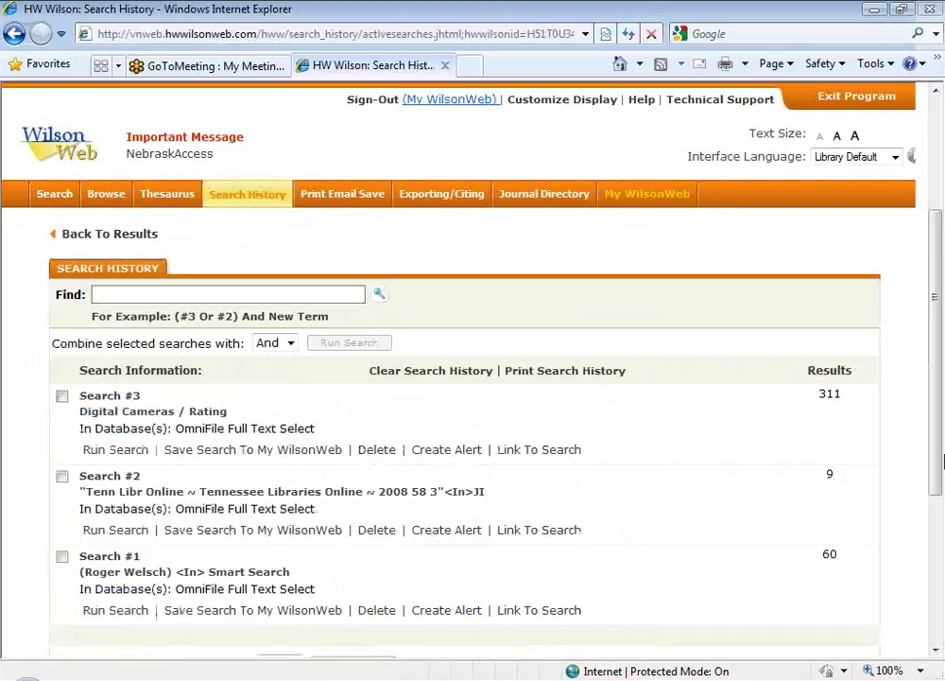
drag(941, 378, 942, 473)
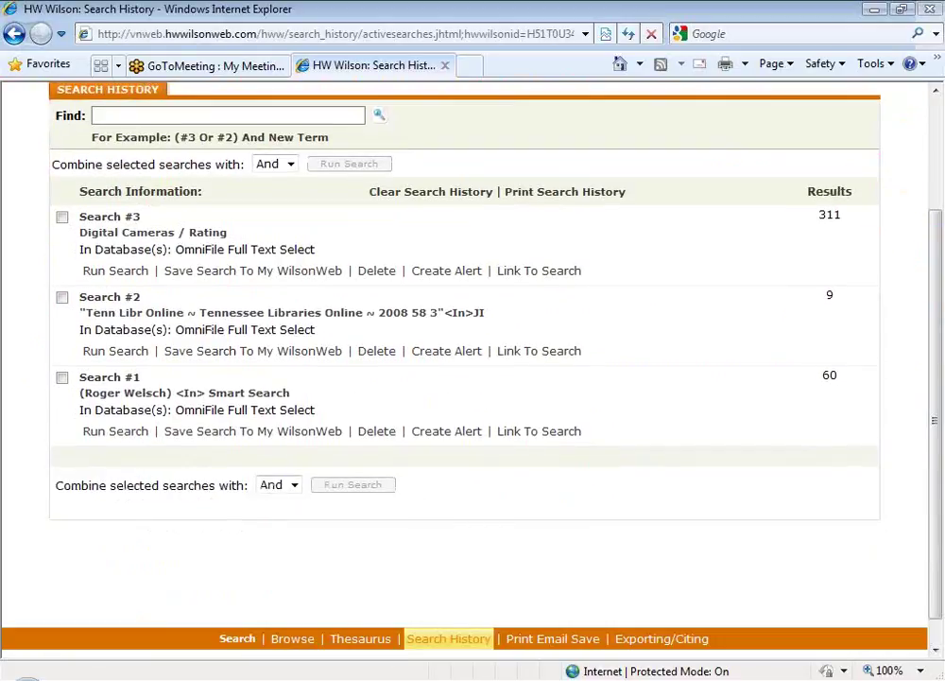
drag(163, 382, 574, 593)
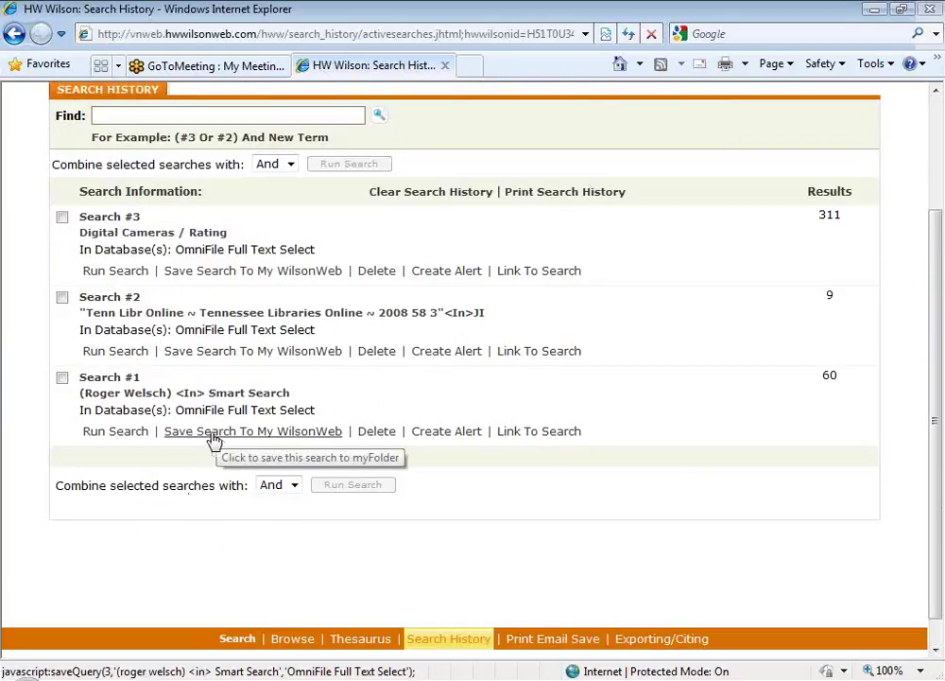
click(215, 432)
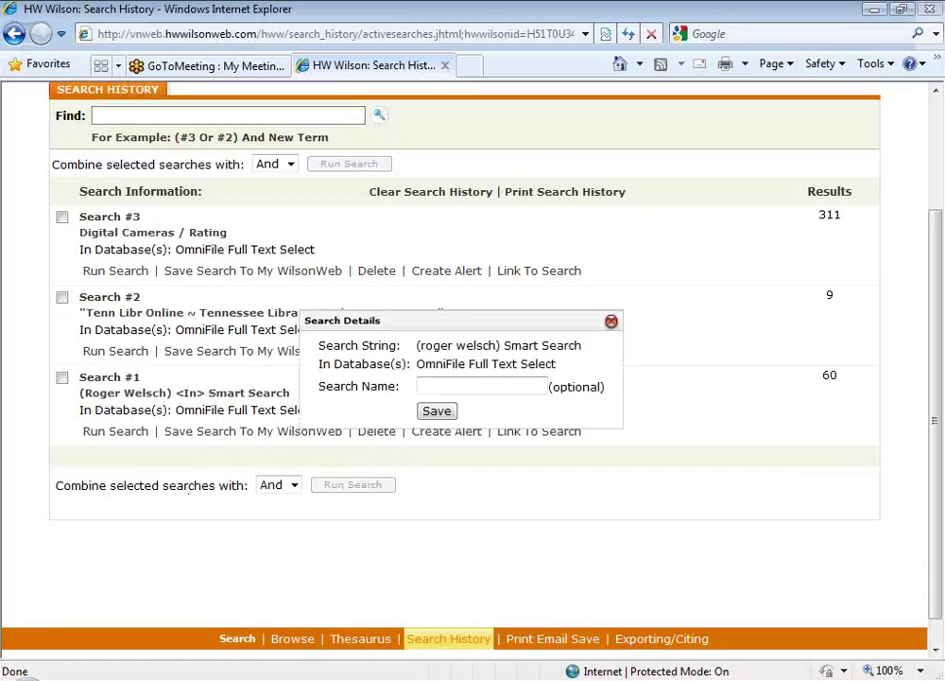
click(485, 387)
text(Roger)
click(437, 413)
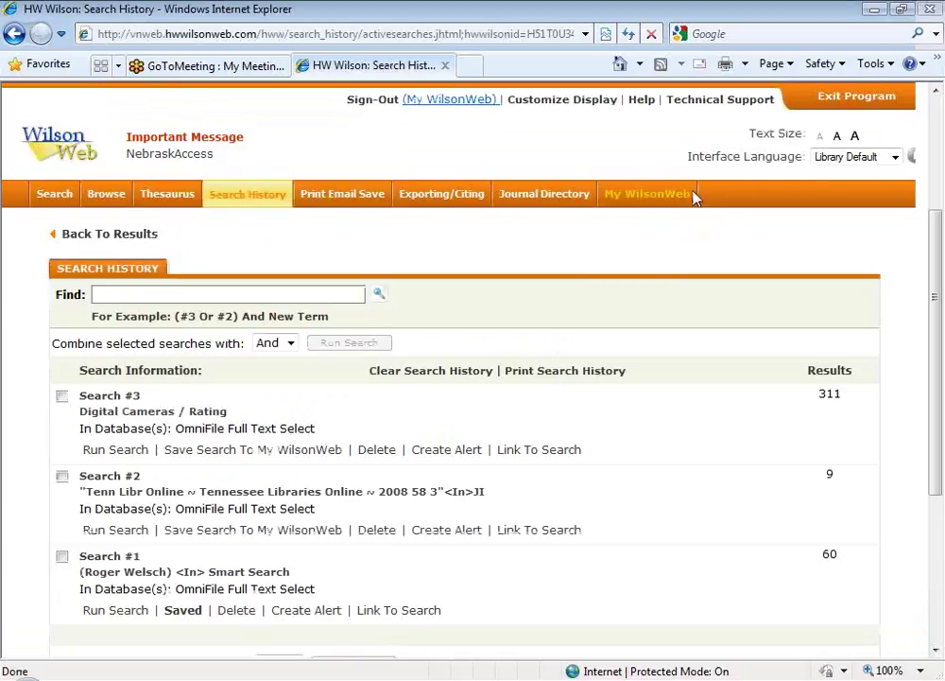
Step: Review My WilsonWeb's four saved searches, confirming the new roger entry
click(647, 200)
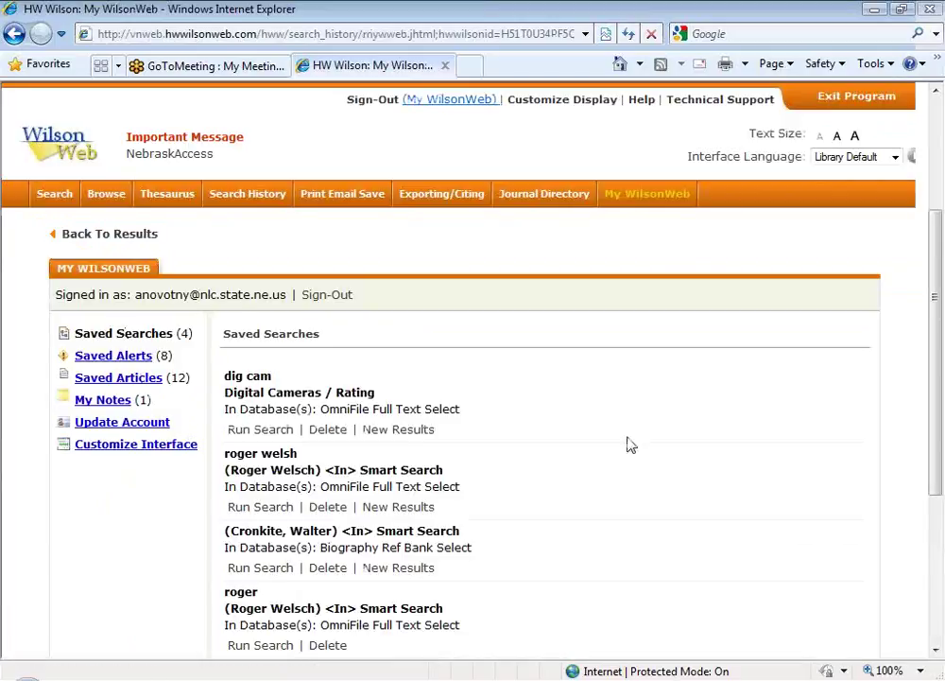
drag(938, 358, 416, 480)
drag(227, 404, 502, 462)
click(527, 458)
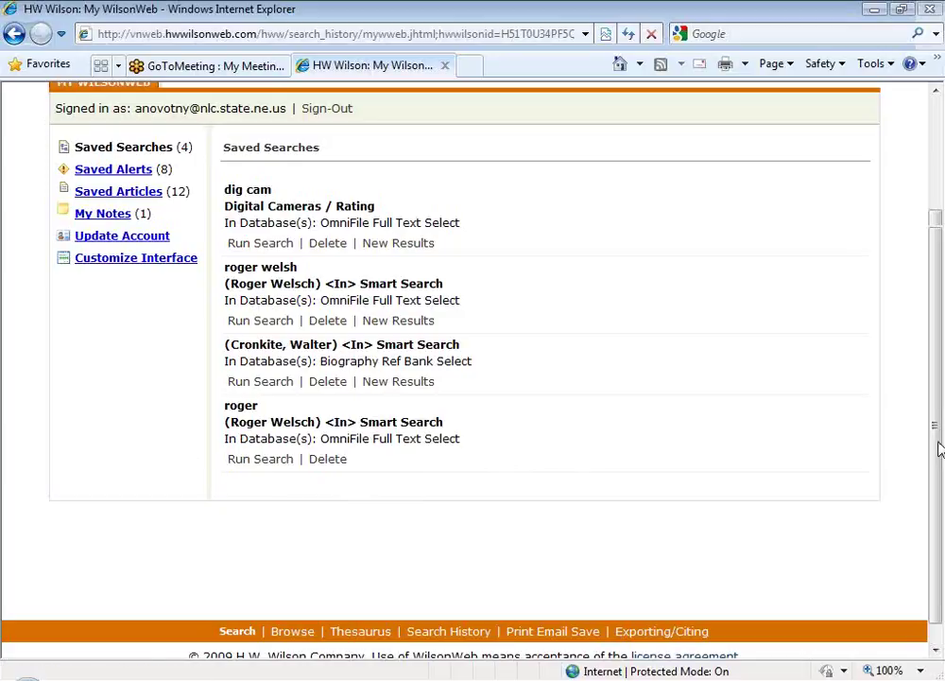
drag(938, 444, 935, 375)
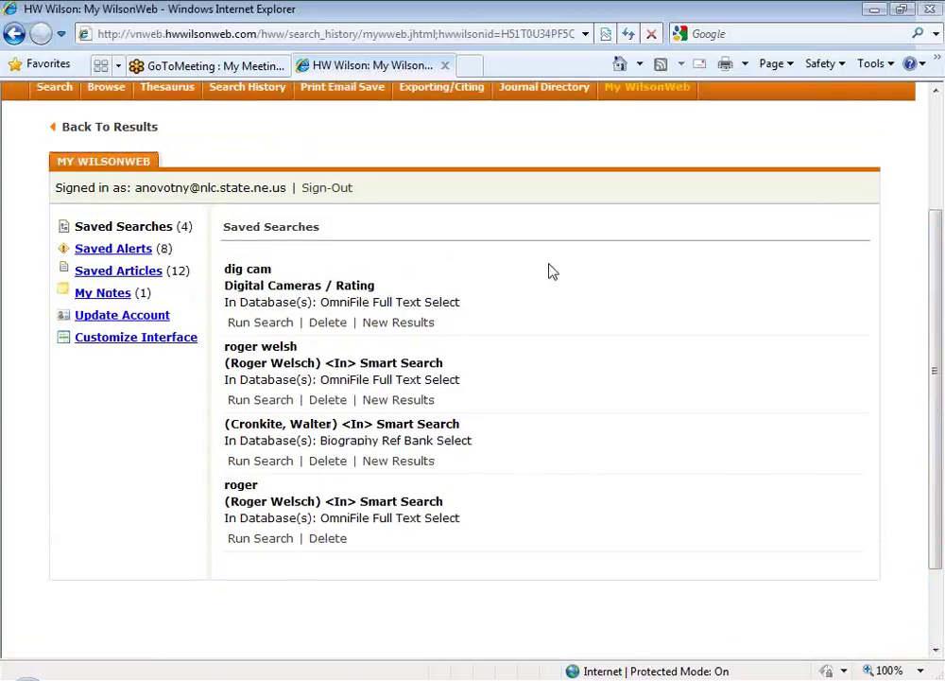
Step: Show the eight Saved Alerts and inspect the first alert's RSS feed link
click(106, 249)
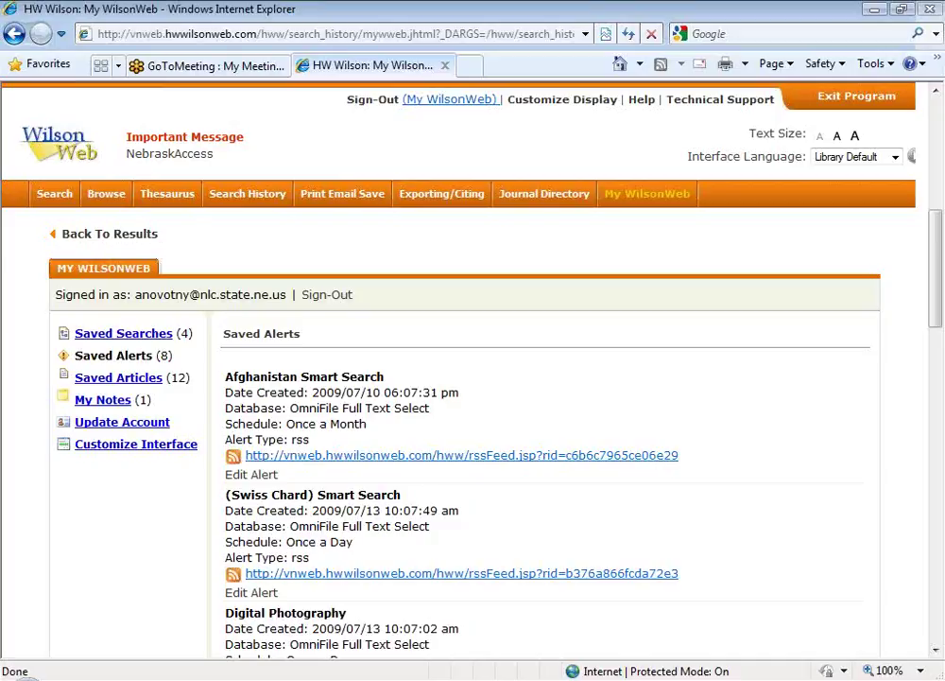
drag(700, 462, 263, 467)
click(744, 430)
Step: Show the Default Folder's four saved articles, with the Photography and Recipes folders alongside
click(115, 378)
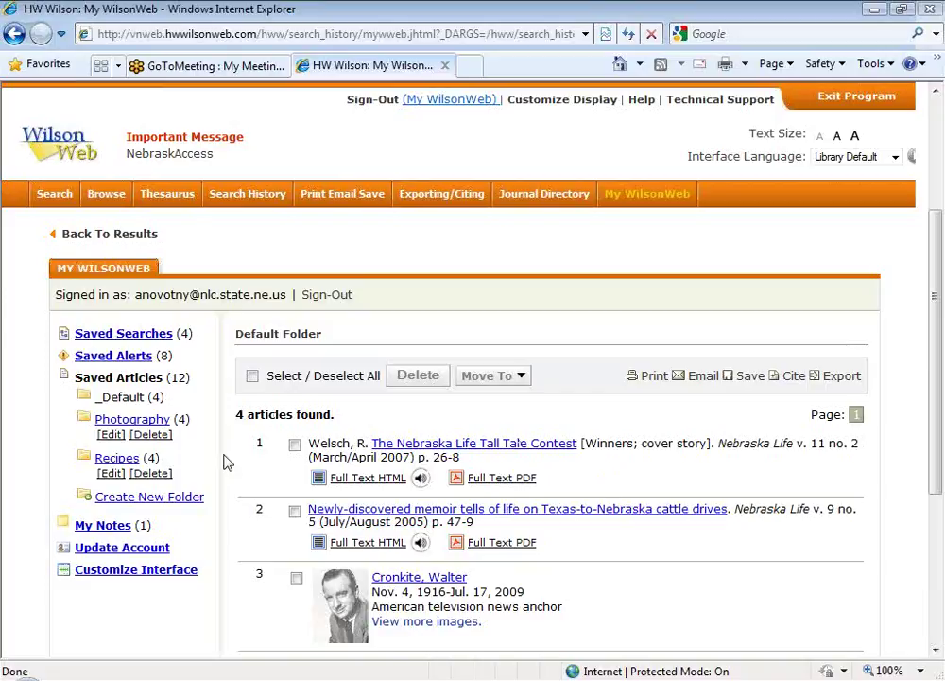
Step: Create the folder 'this is my new folder' with the comment 'i can put stuff here'
click(165, 508)
click(411, 370)
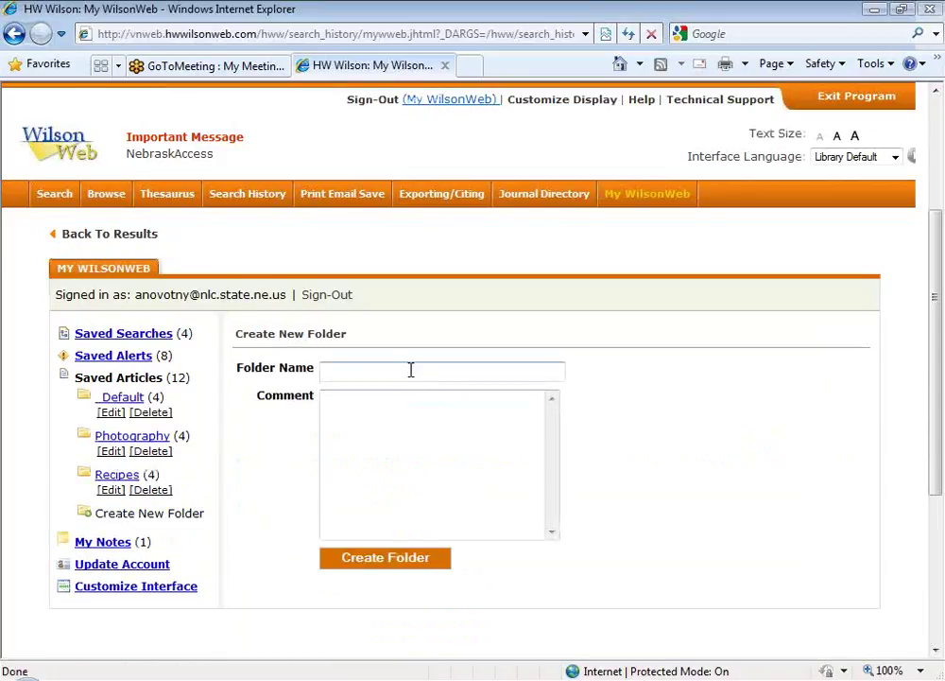
text(this is my new folder)
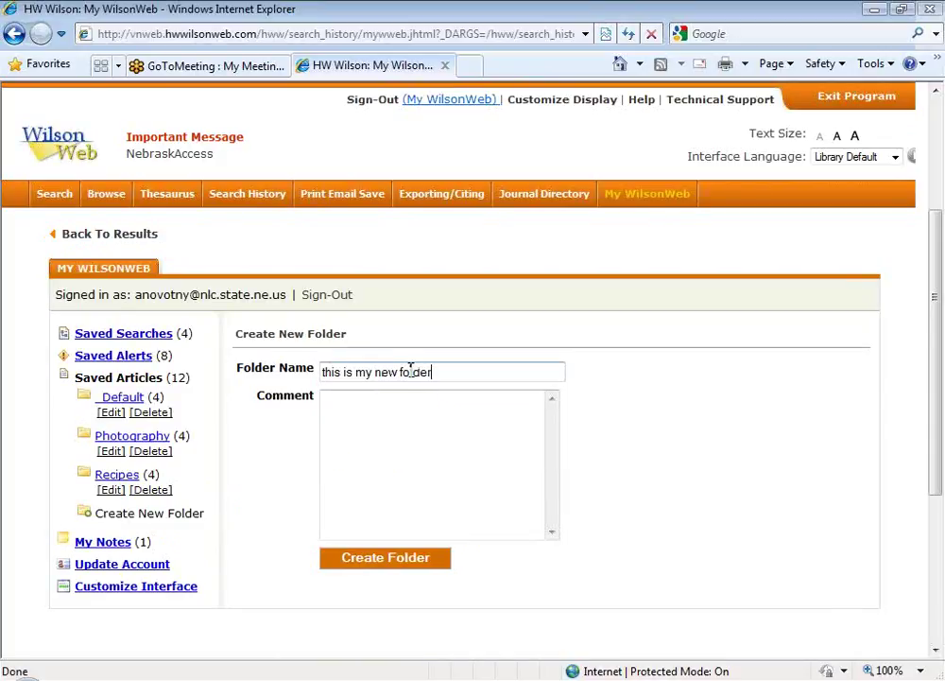
click(440, 452)
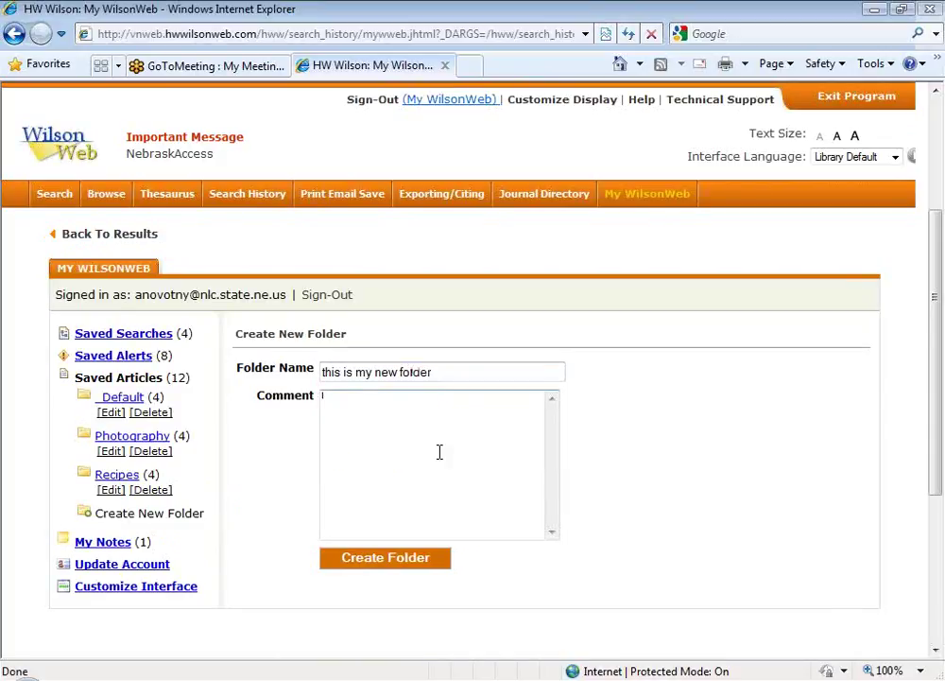
text(i can put stuff here)
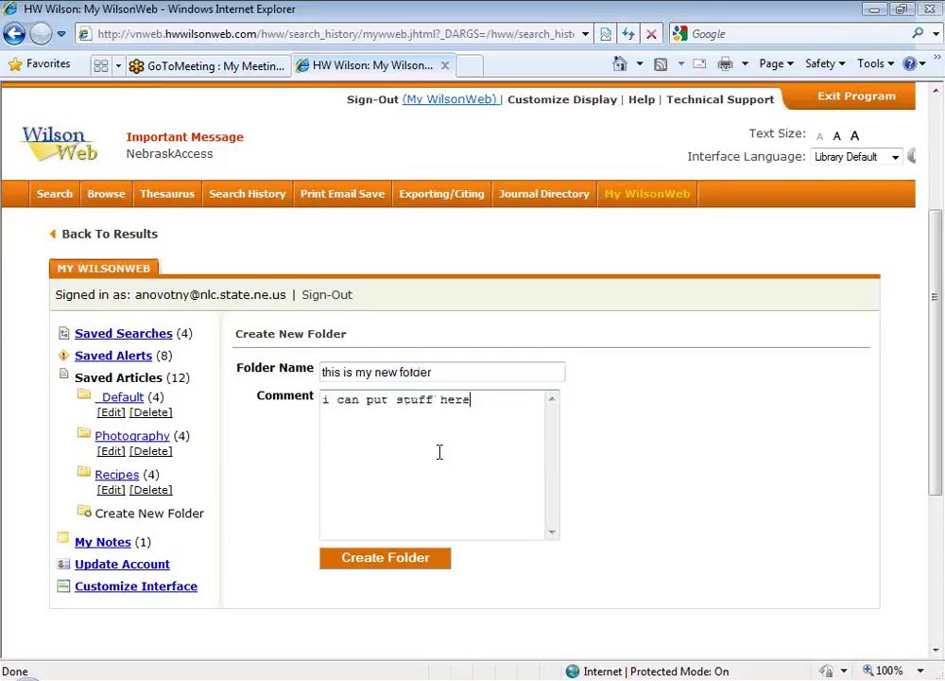
click(398, 557)
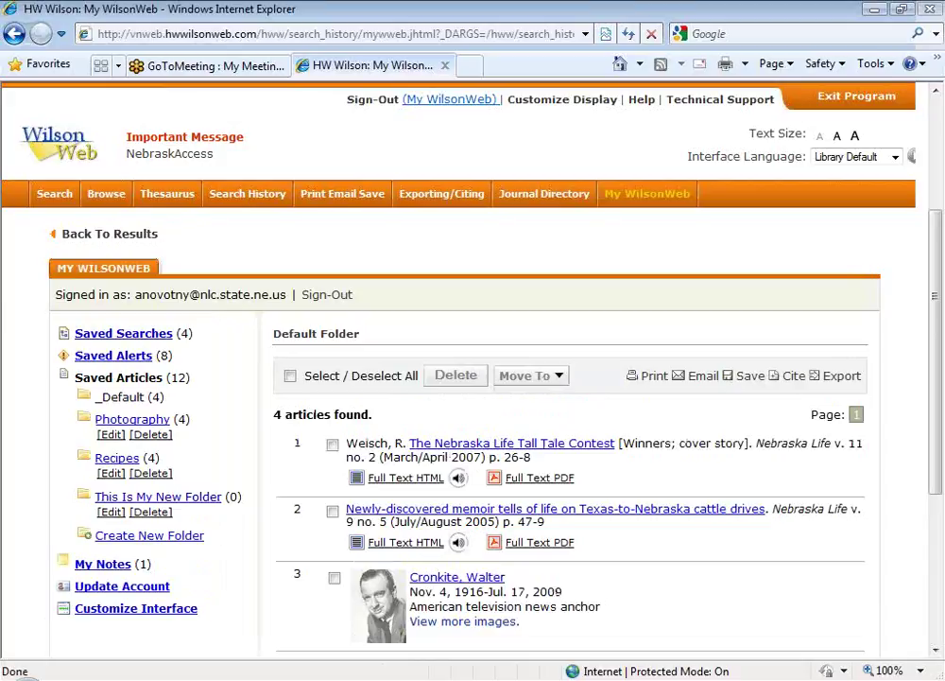
Step: Move The Nebraska Life Tall Tale Contest article from Default into This Is My New Folder
drag(936, 296, 936, 343)
click(334, 378)
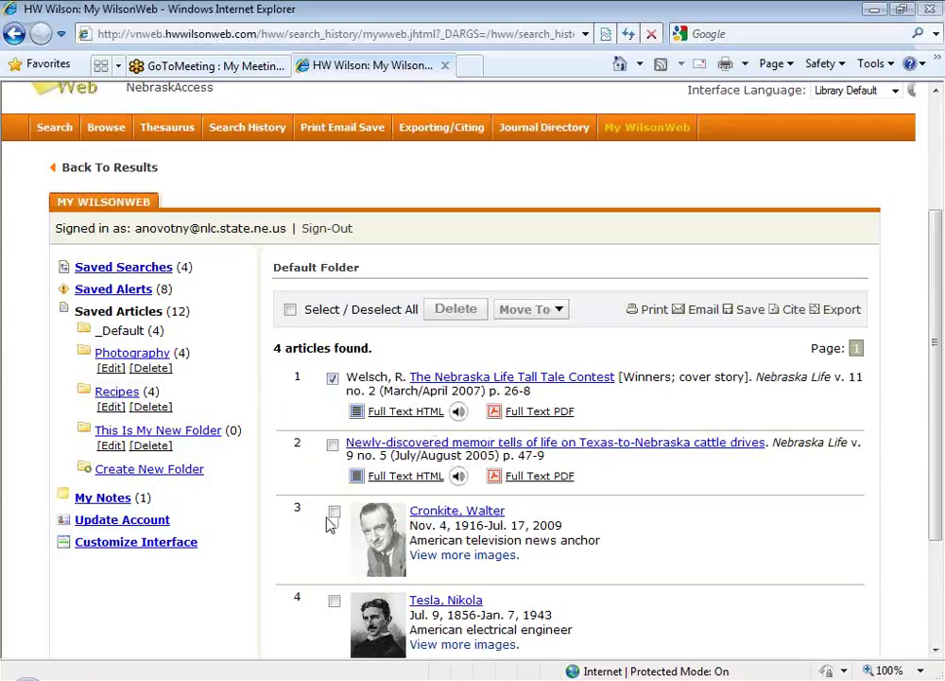
click(553, 315)
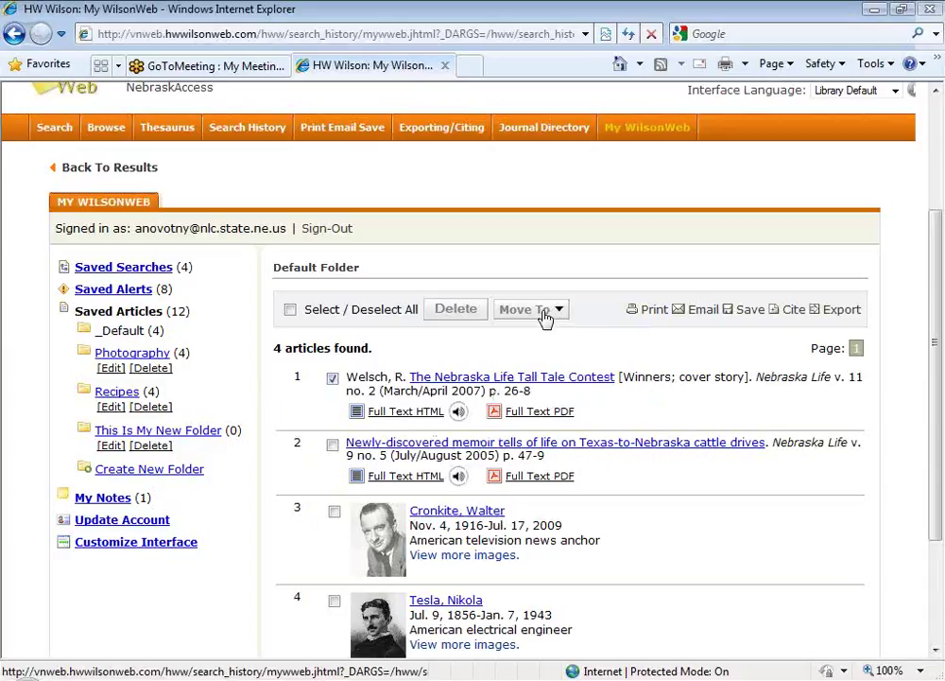
click(545, 316)
click(551, 387)
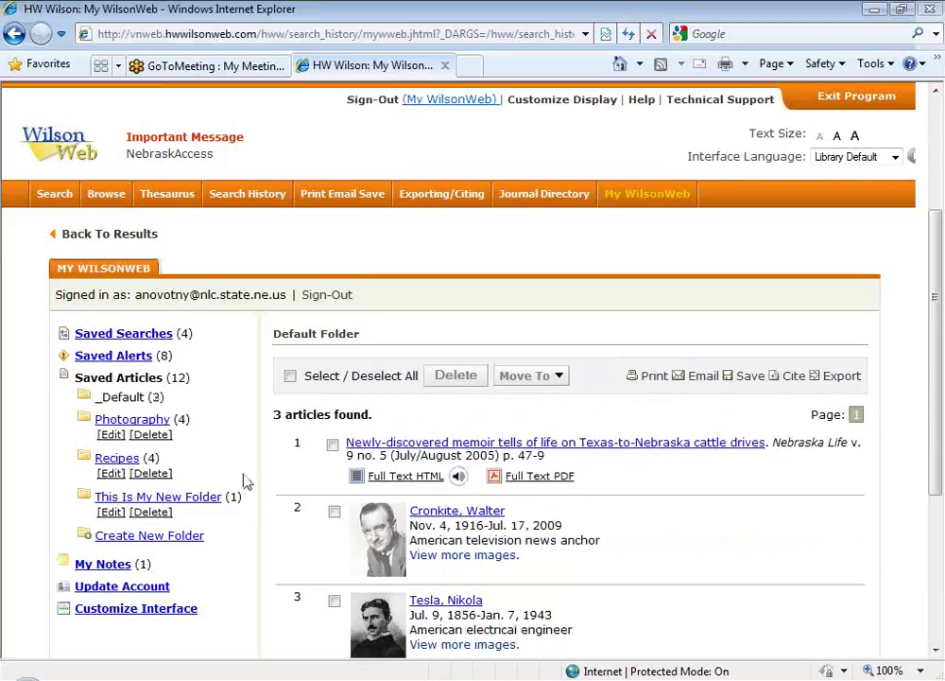
Step: Browse the Photography and Default folders, then open My Notes showing the Search Examples note
click(128, 421)
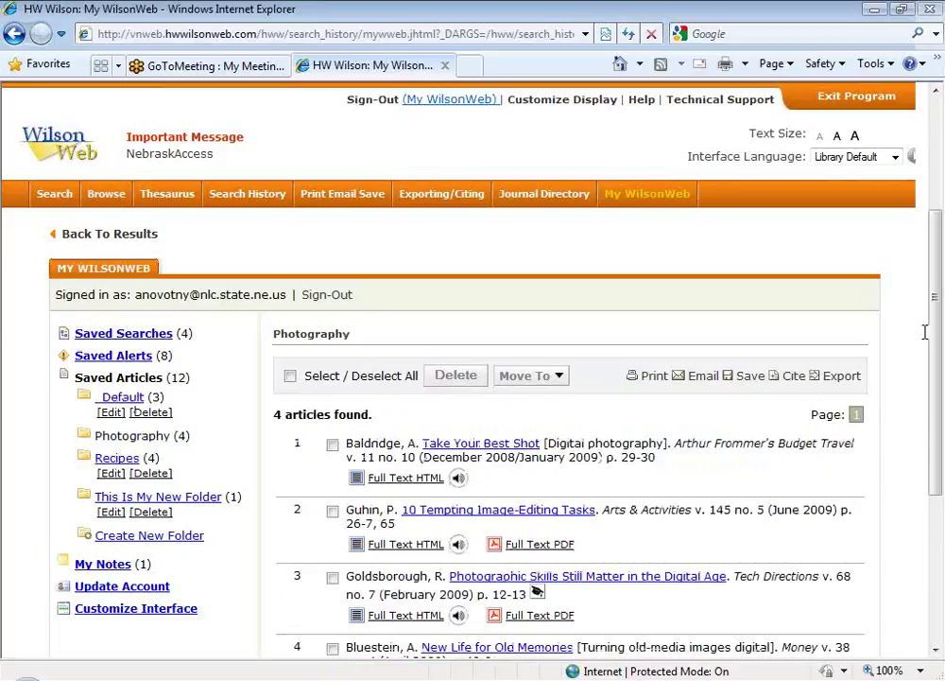
drag(938, 319, 939, 381)
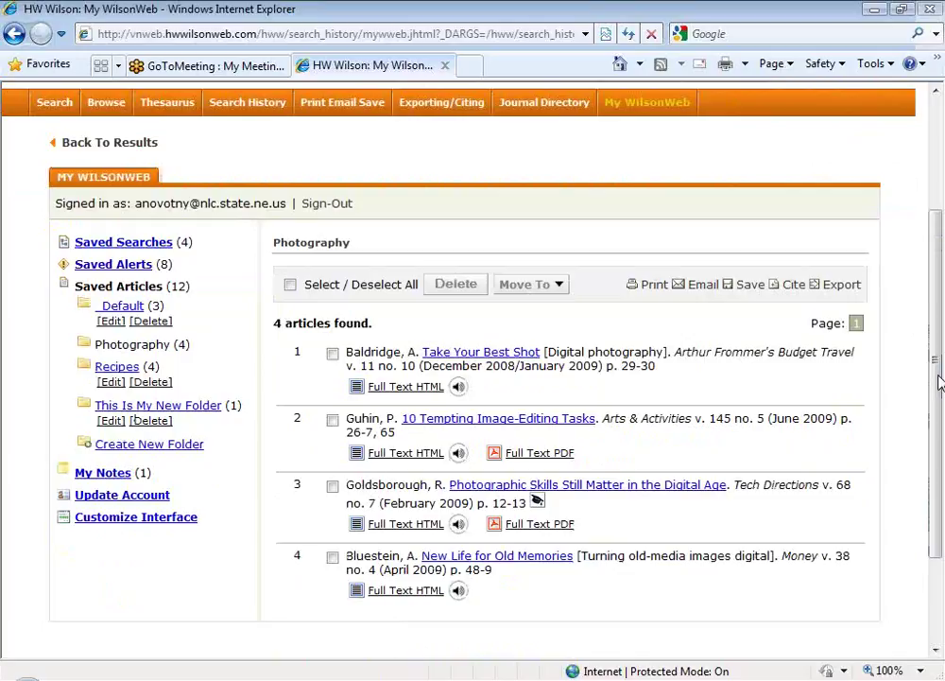
click(119, 312)
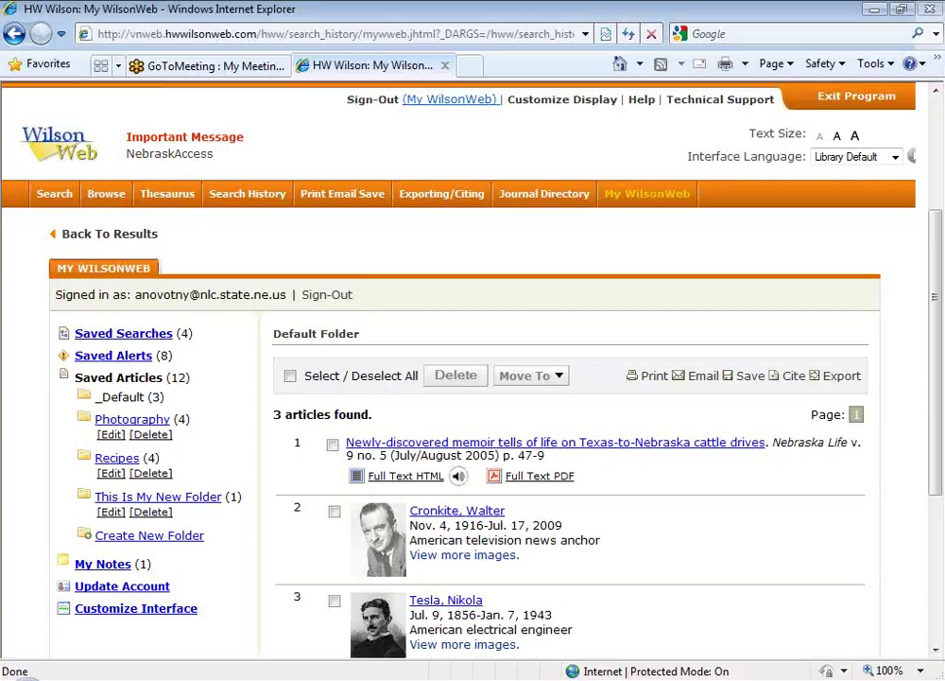
drag(935, 345, 939, 437)
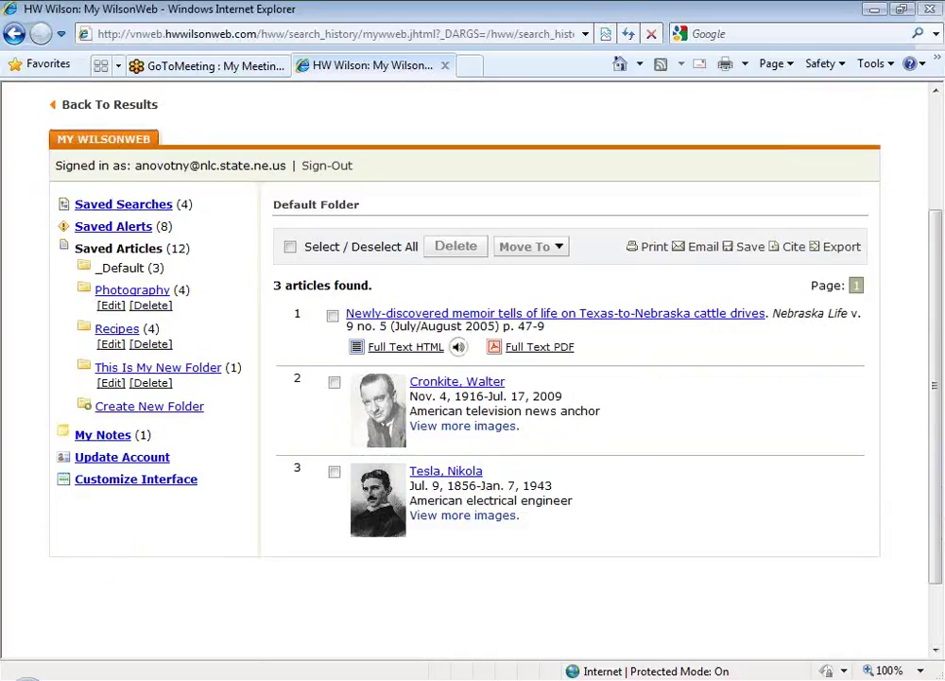
click(92, 437)
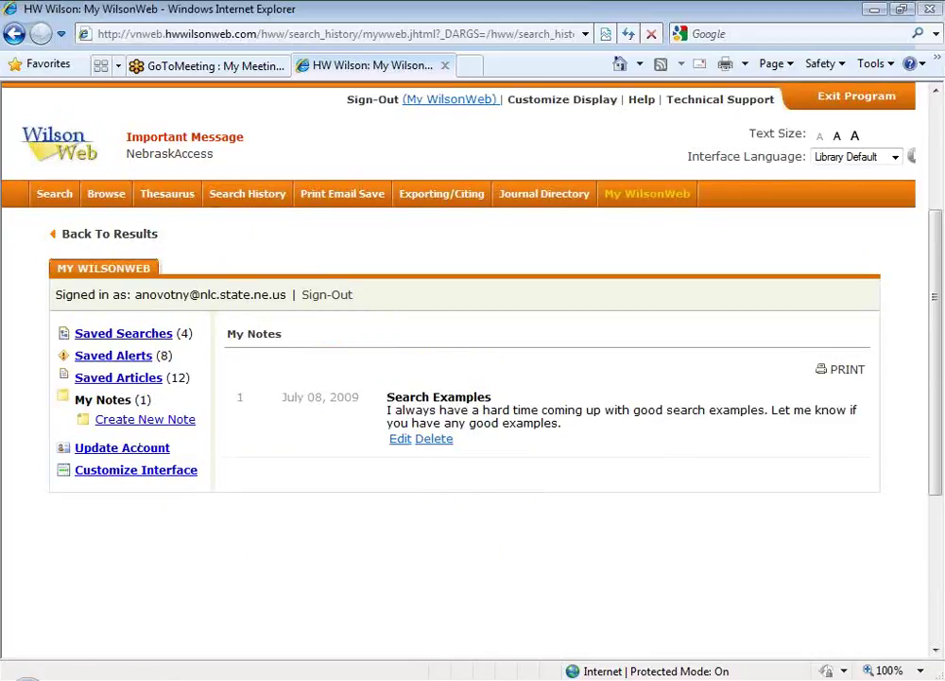
Step: Start a new note with subject 'this is the note subject' and text 'I can put my text here.'
click(132, 423)
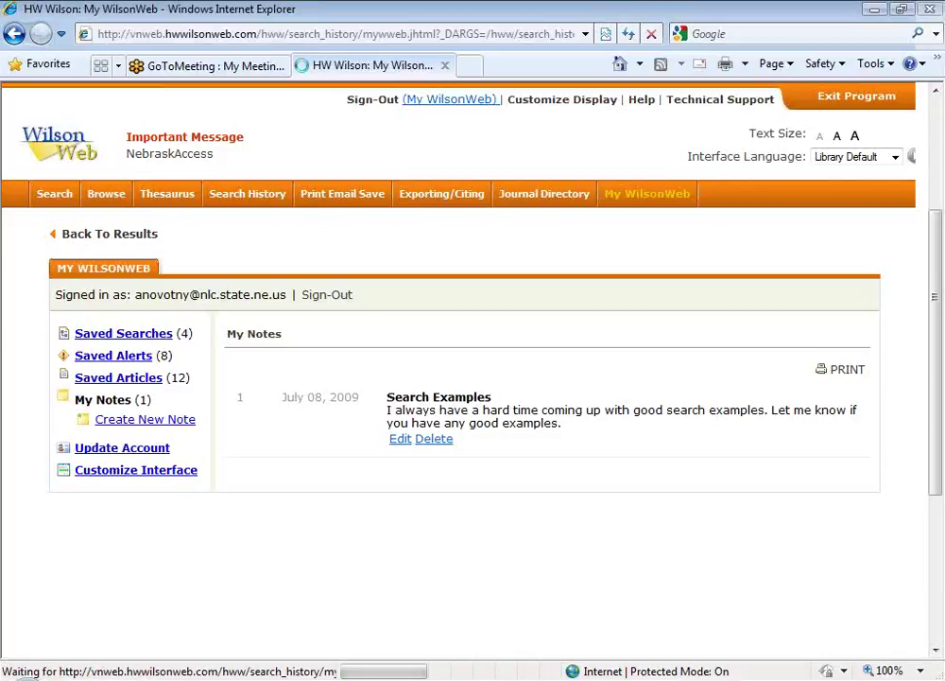
click(310, 371)
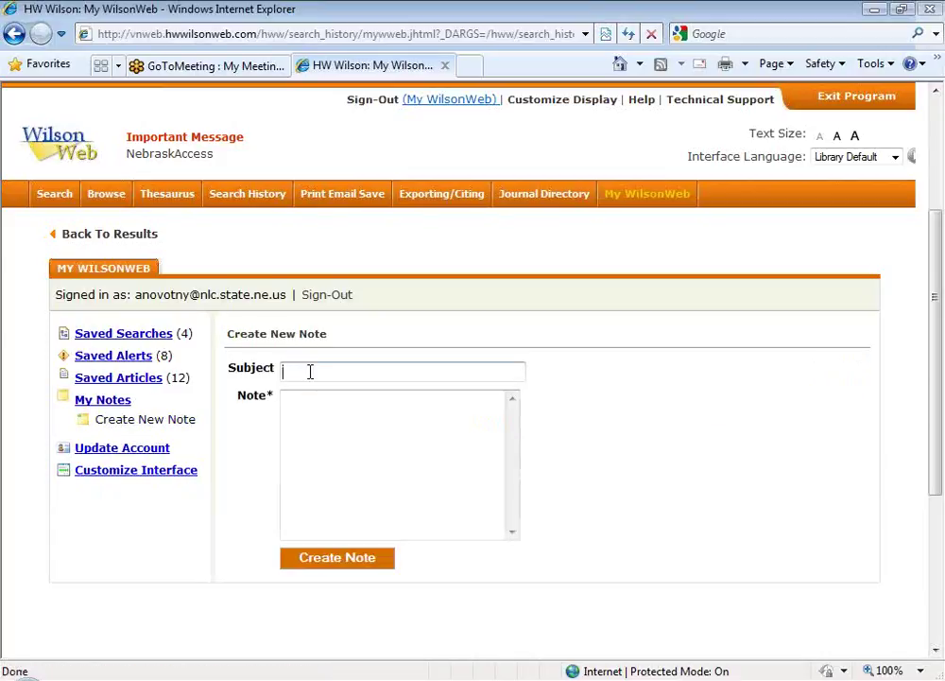
text(this is the note subject)
key(Tab)
text(I can put my text here.)
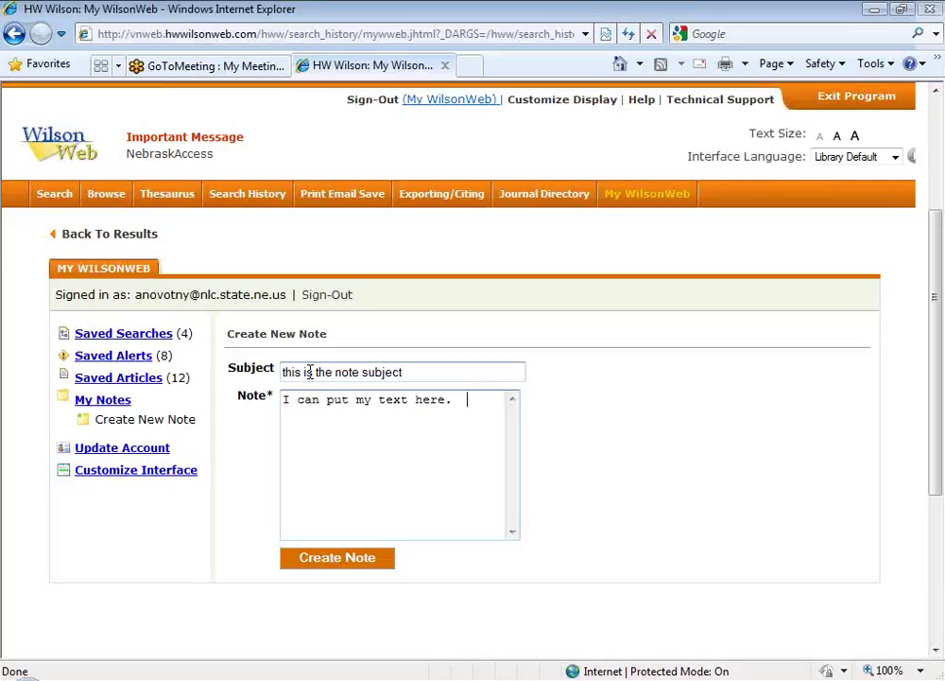
Step: Save the note so My Notes lists it as a second note
click(334, 563)
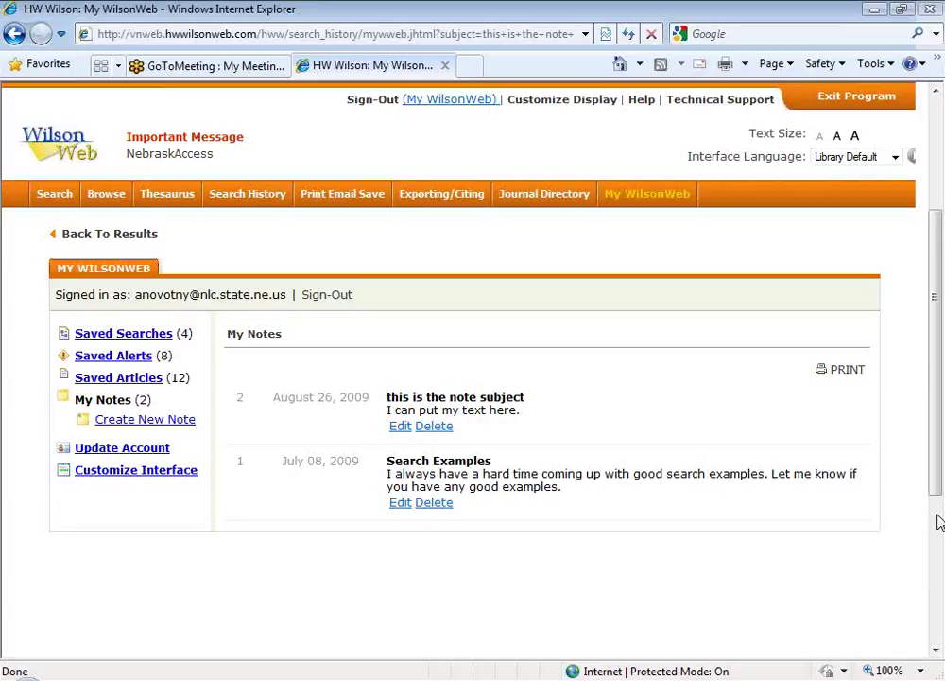
Step: Go to the advanced search page
click(52, 199)
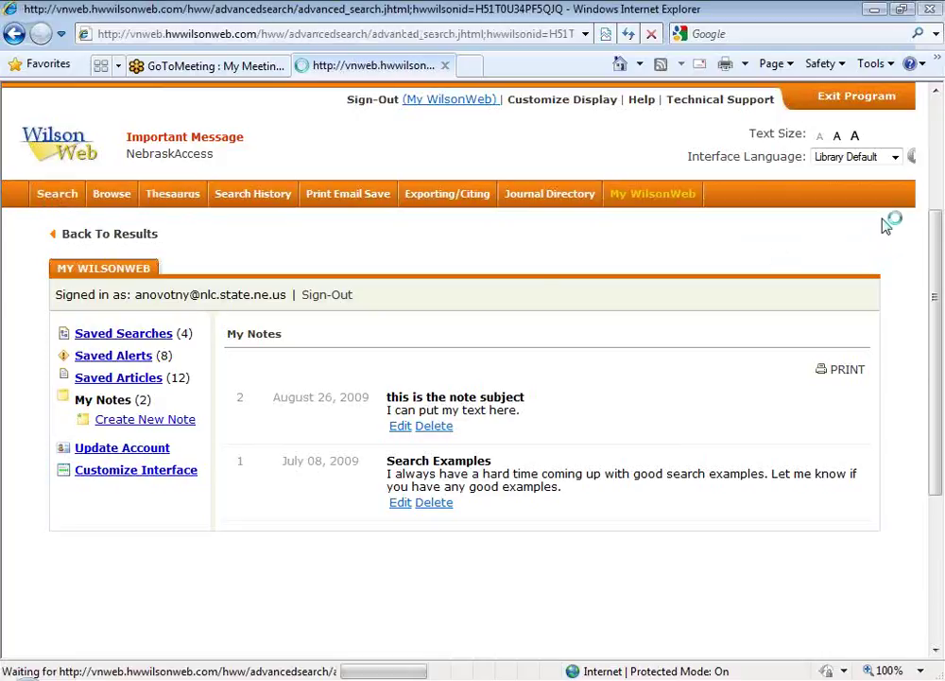
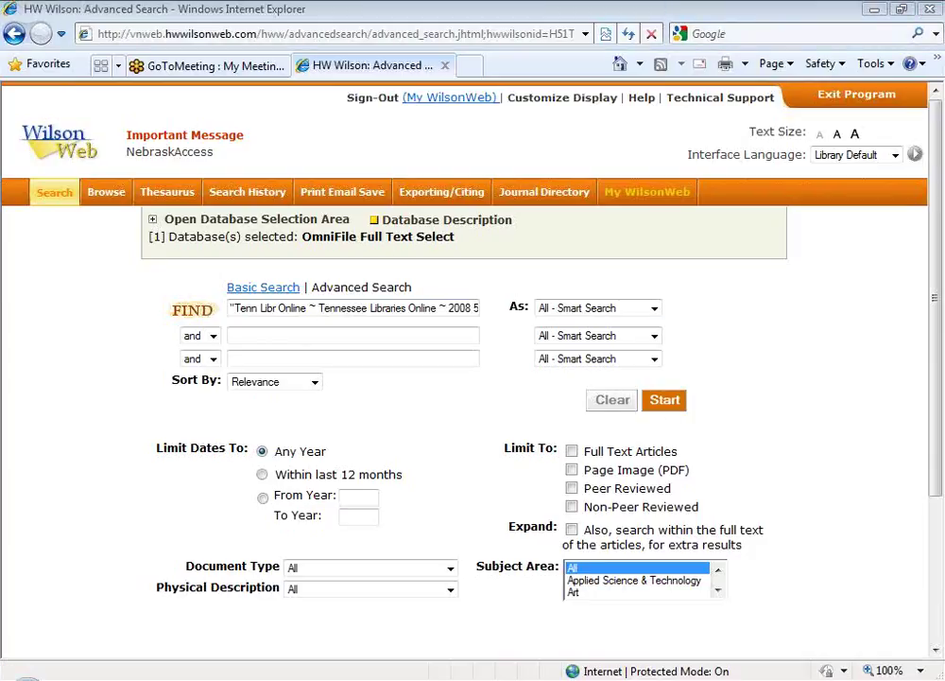
Step: Search for 'dog' (4298 records) and open the full record for 'The Dog and Family Therapy'
triple_click(317, 308)
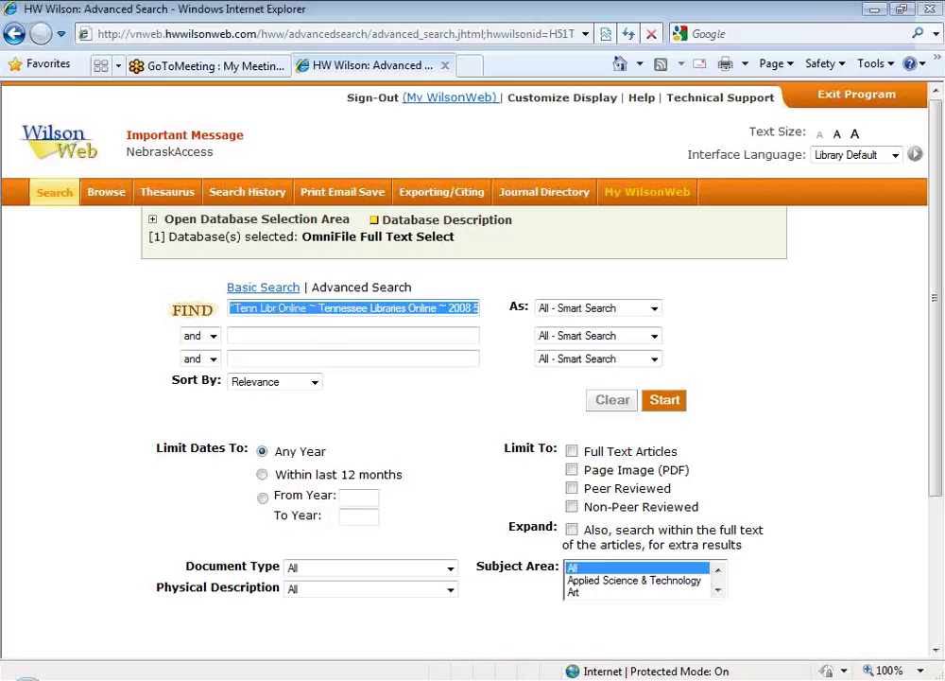
text(dog)
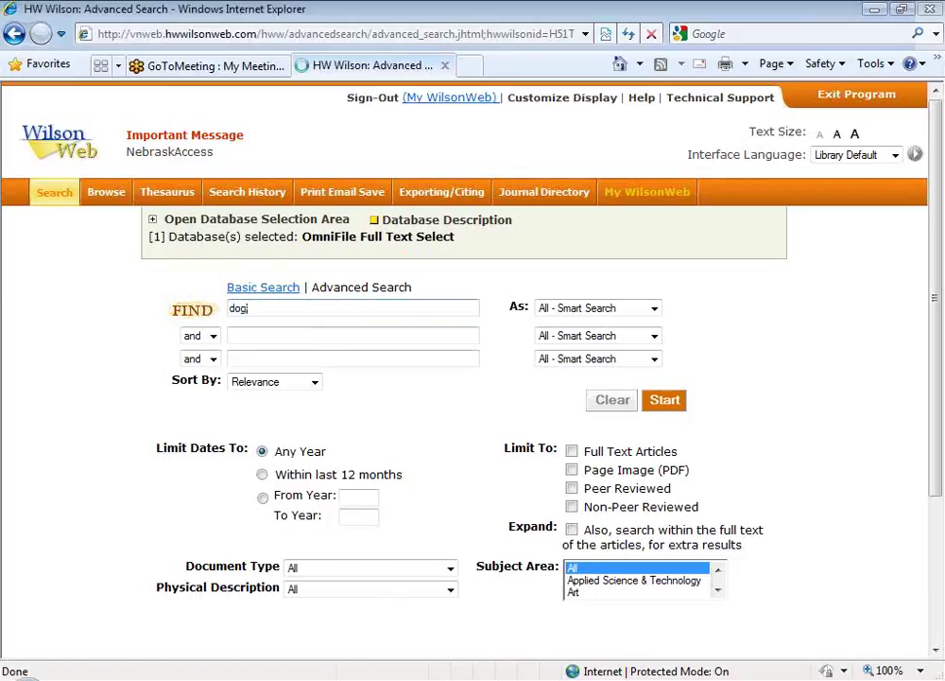
key(Return)
text(,)
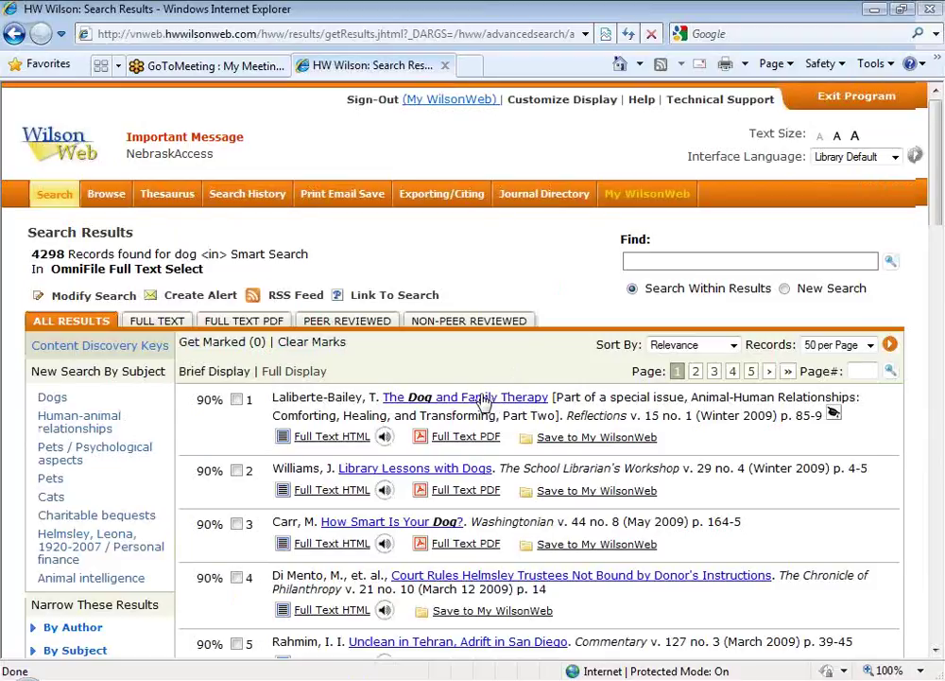
click(482, 401)
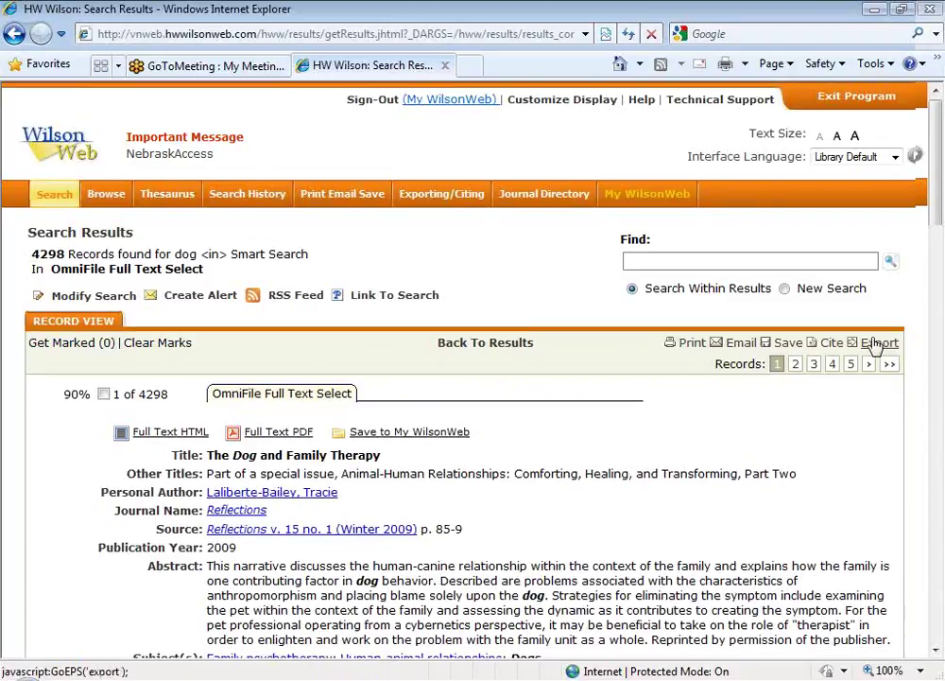
click(879, 344)
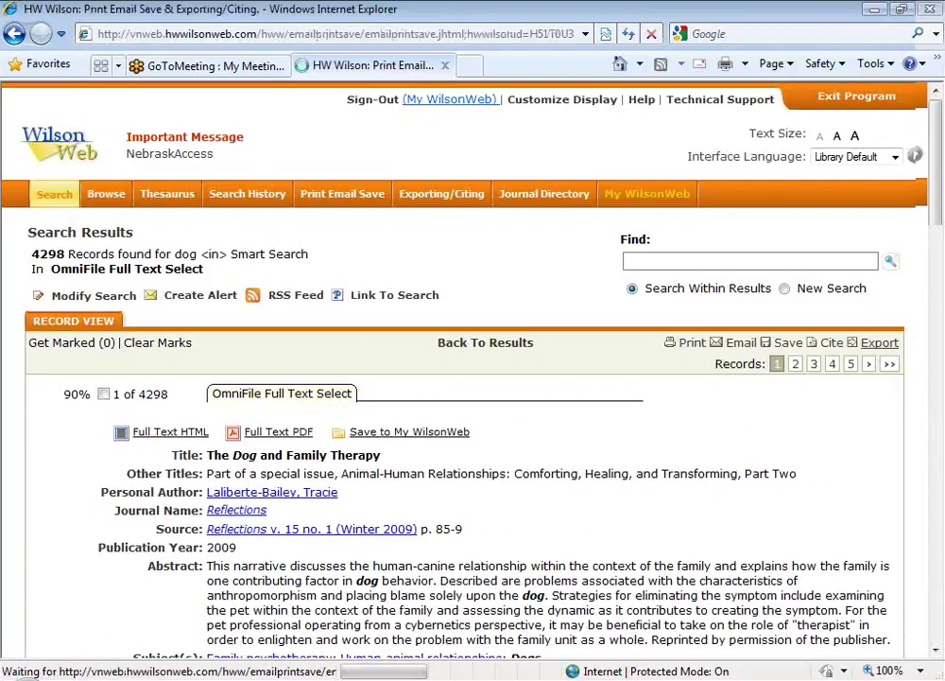
Step: Show the record's Exporting options, highlighting RefWorks in the page heading
click(445, 196)
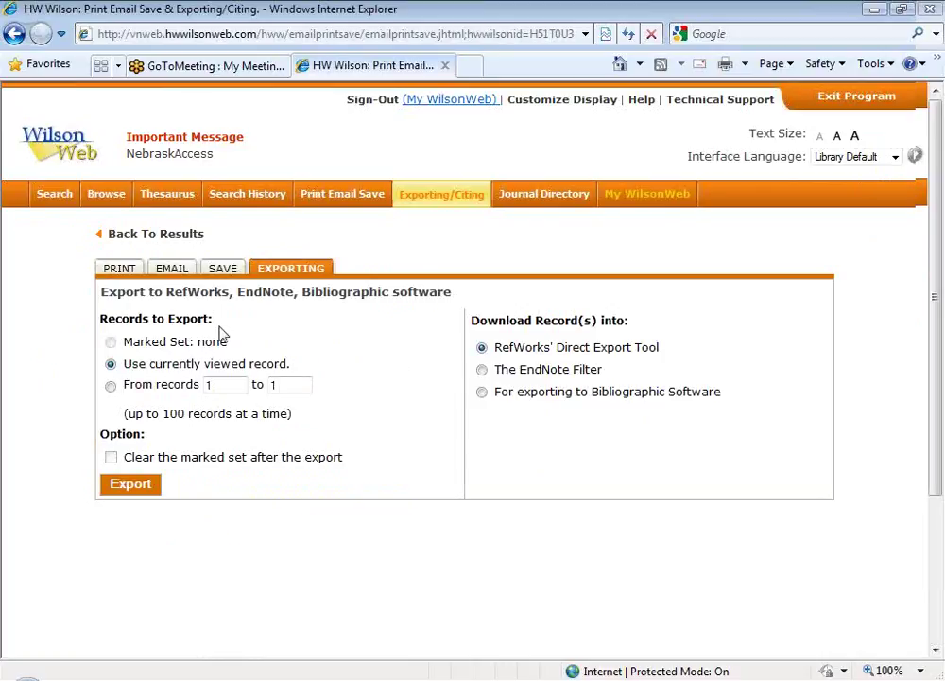
drag(166, 292, 202, 293)
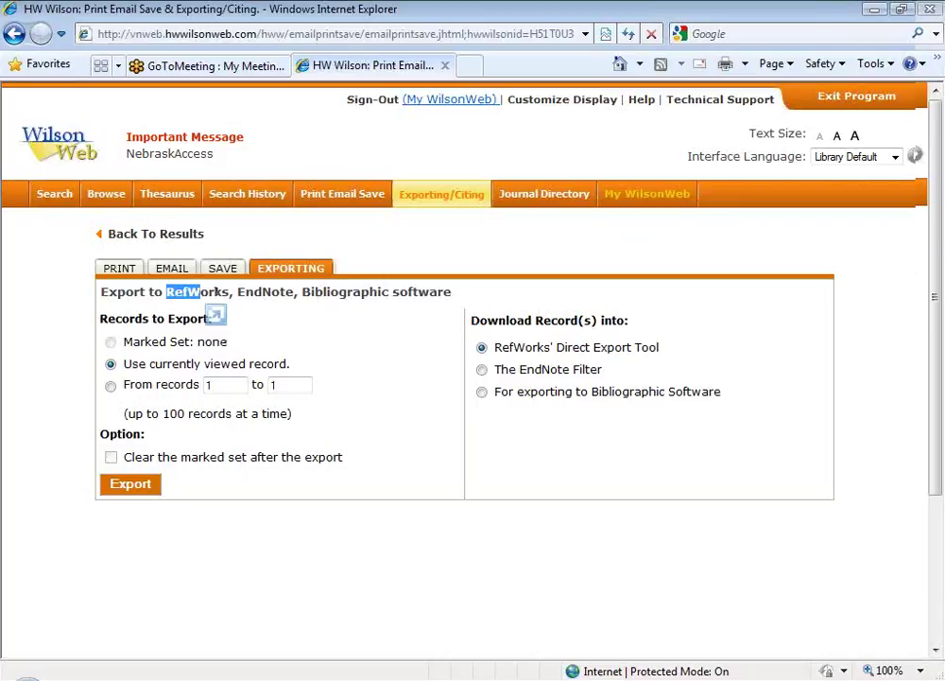
click(878, 186)
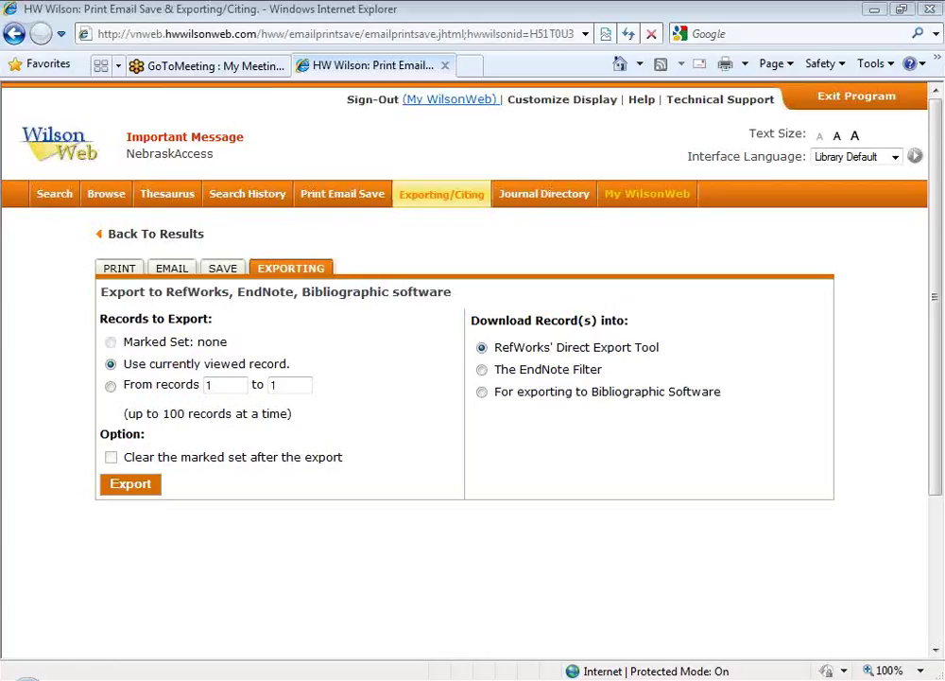
Step: Sign out of My WilsonWeb and bring up the recently visited addresses
click(378, 104)
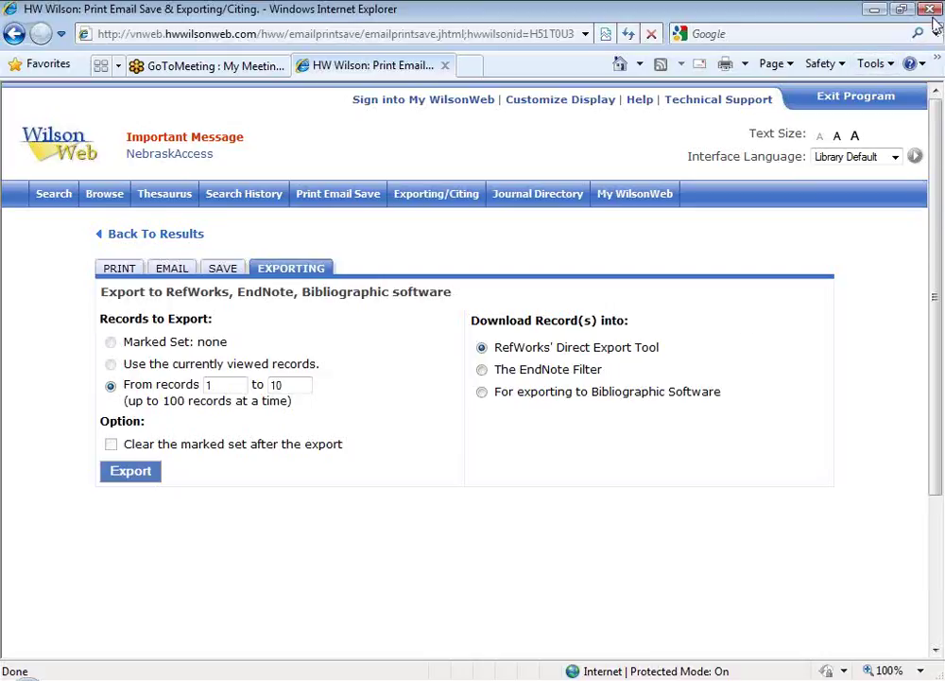
click(586, 34)
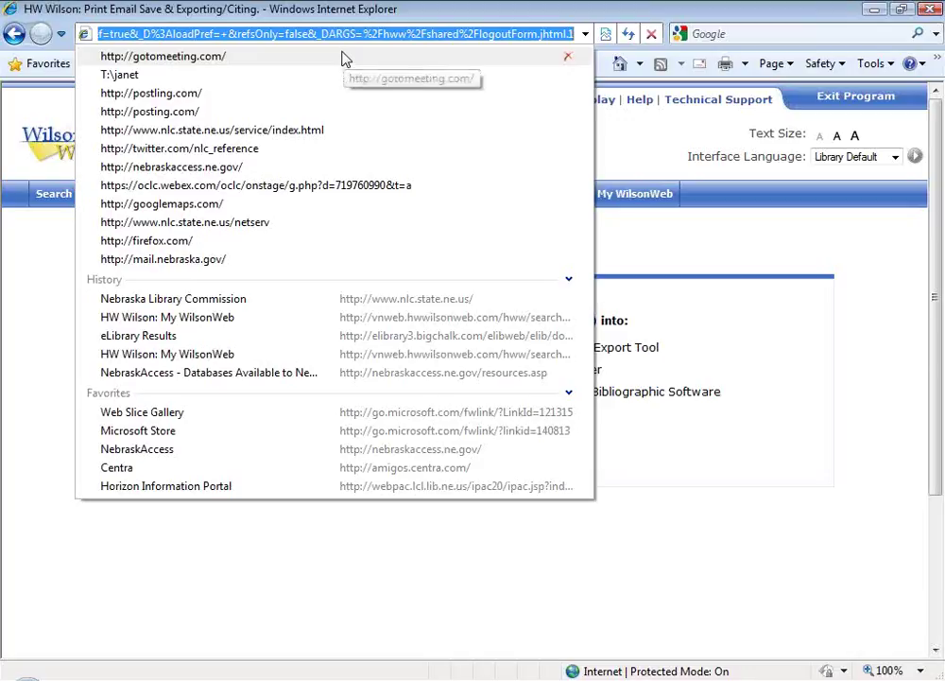
Step: Go to NebraskAccess's Databases Available to Nebraskans and open Wilson Biographies under General Reference
click(226, 168)
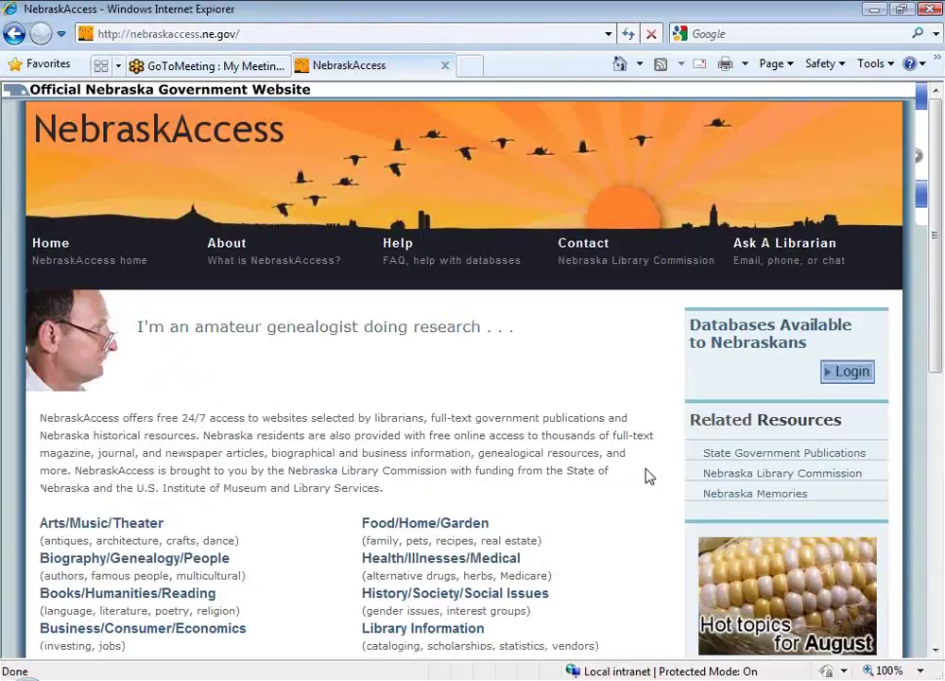
click(751, 342)
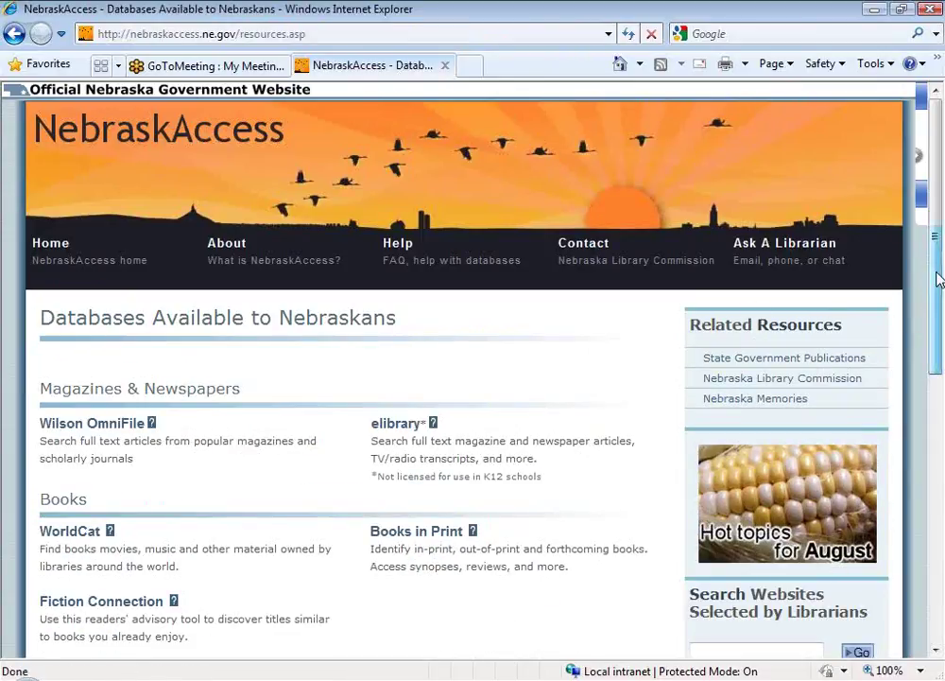
scroll(939, 296, down, 3)
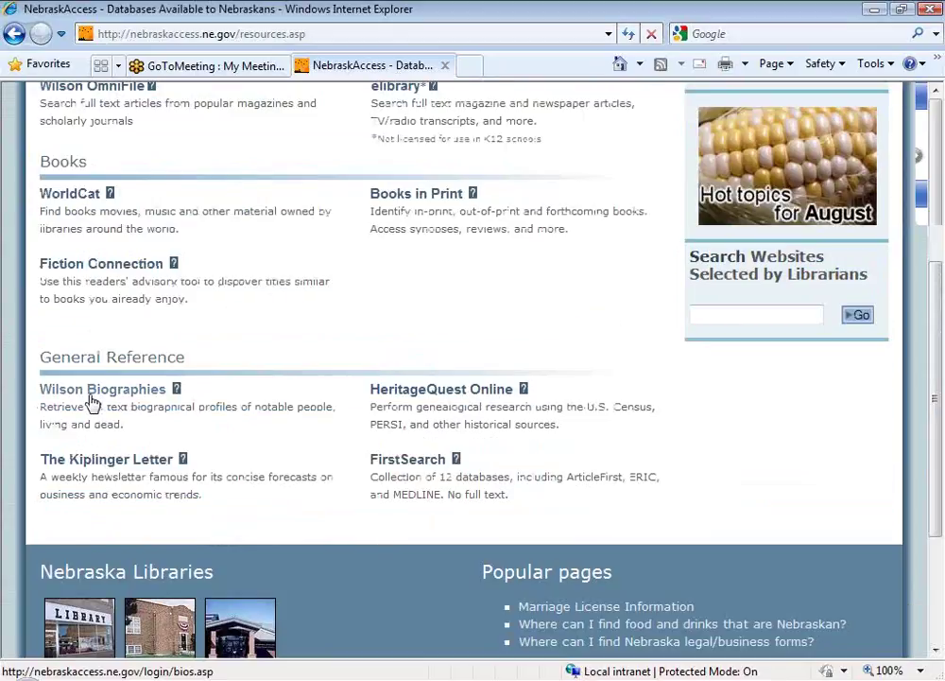
click(92, 391)
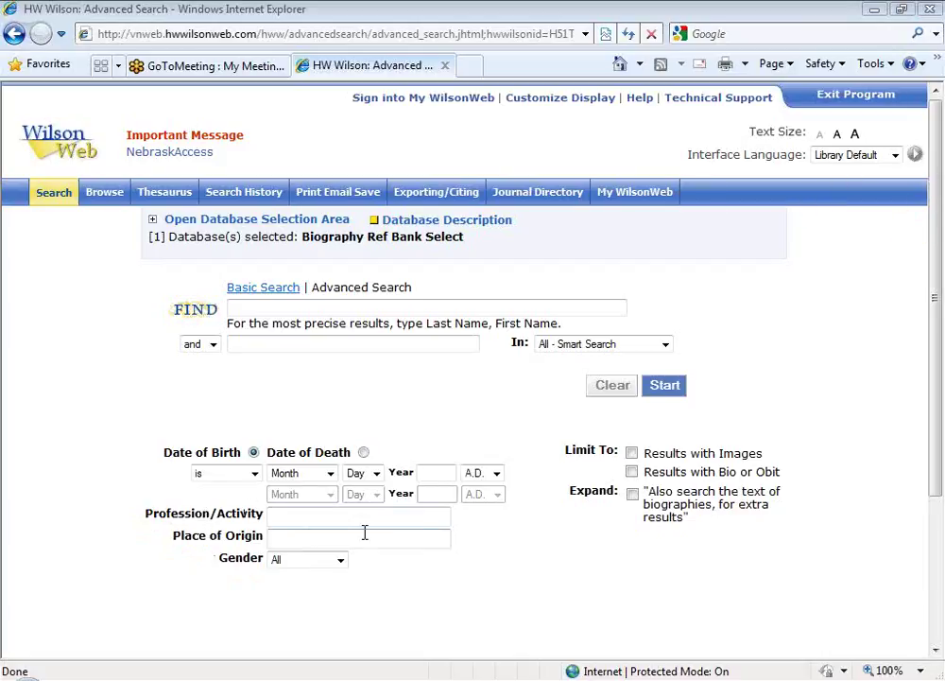
click(439, 518)
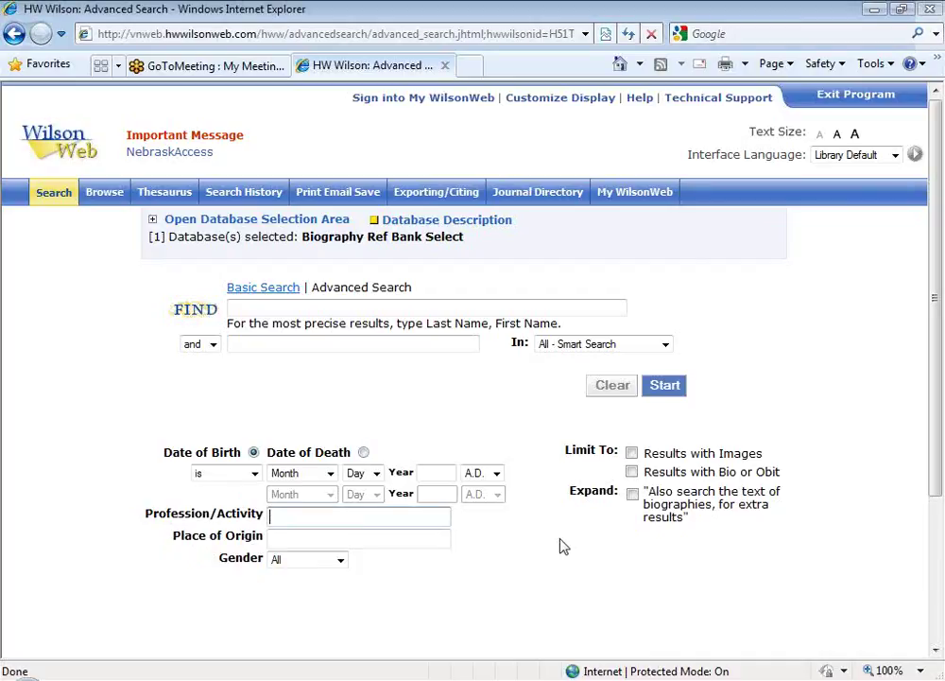
text(sc)
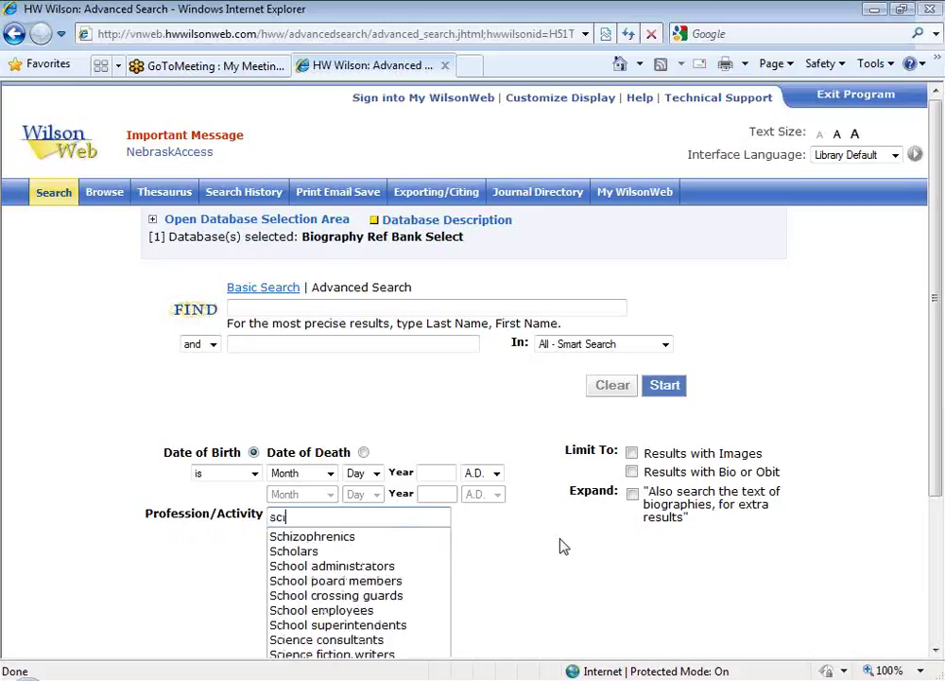
text(ie)
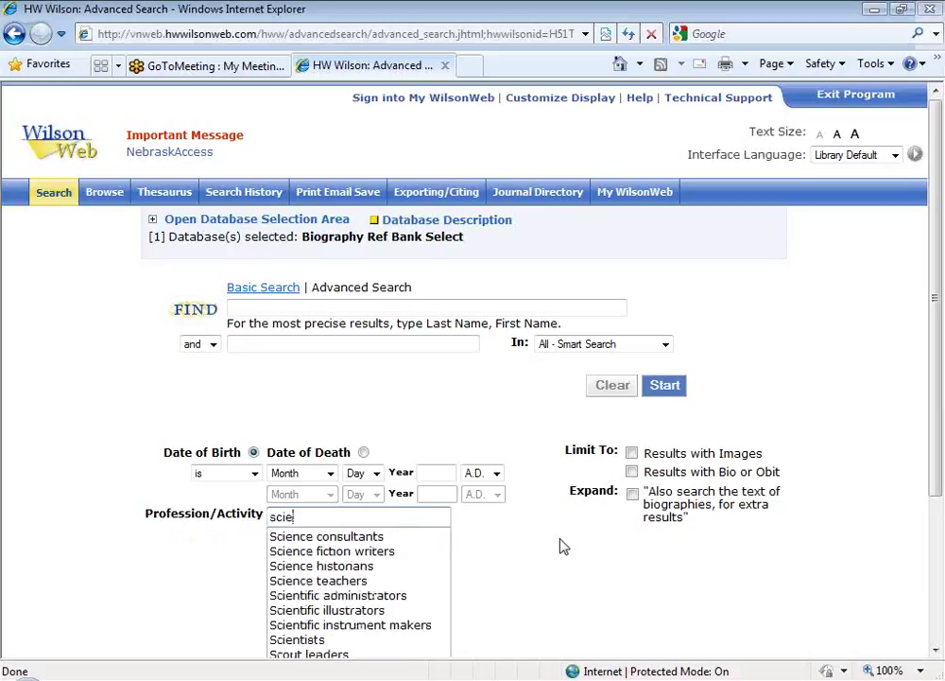
click(348, 646)
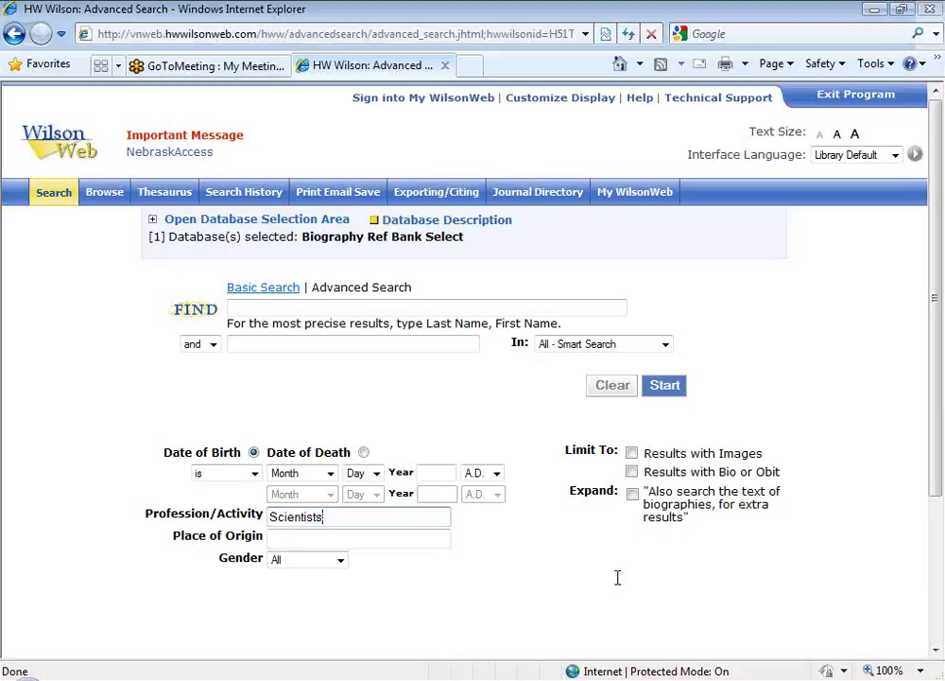
click(419, 539)
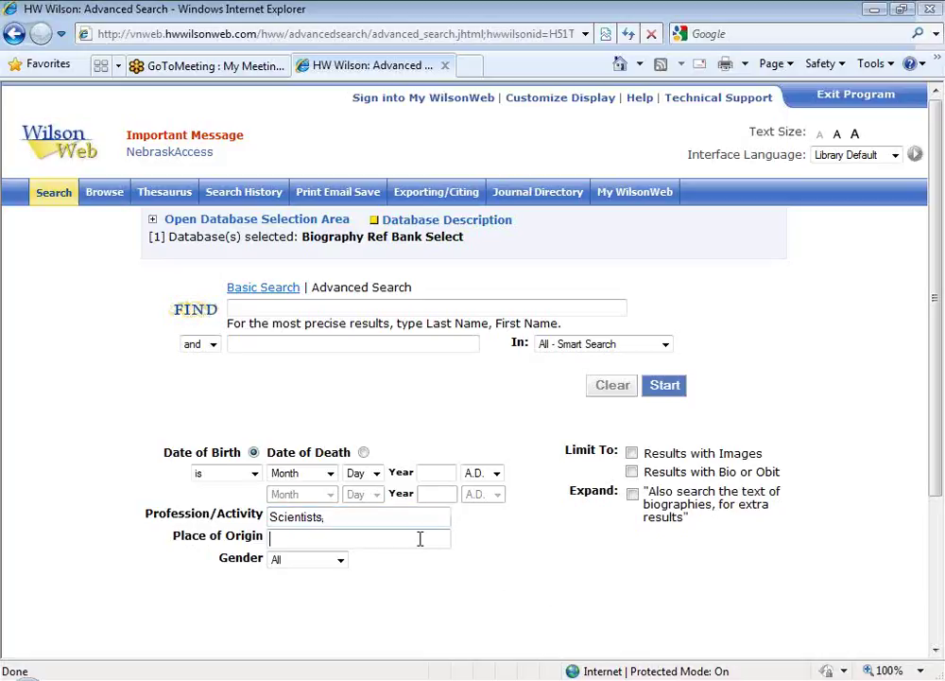
text(neb)
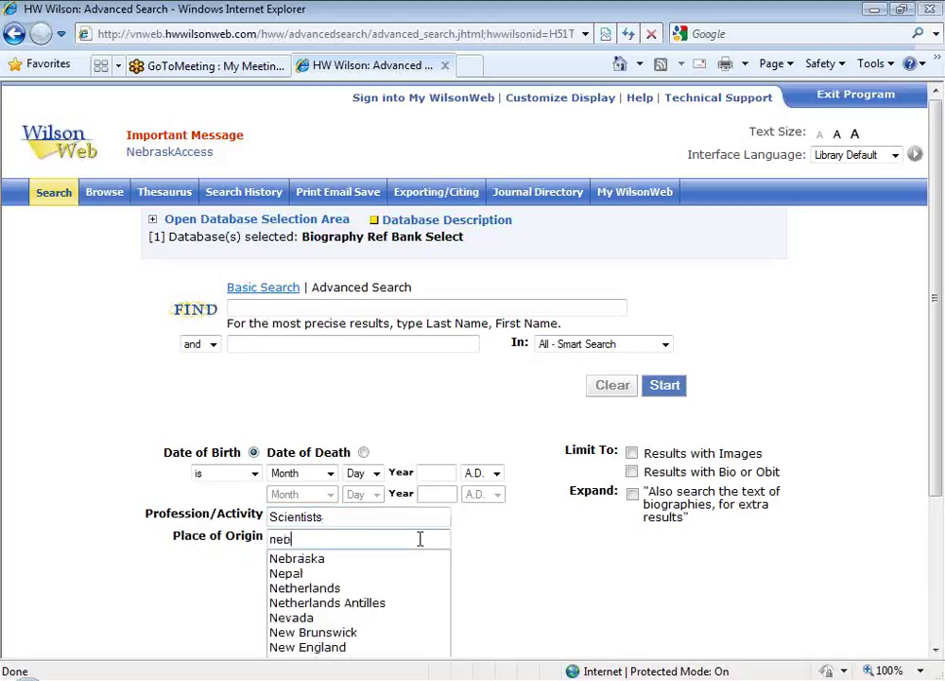
click(355, 565)
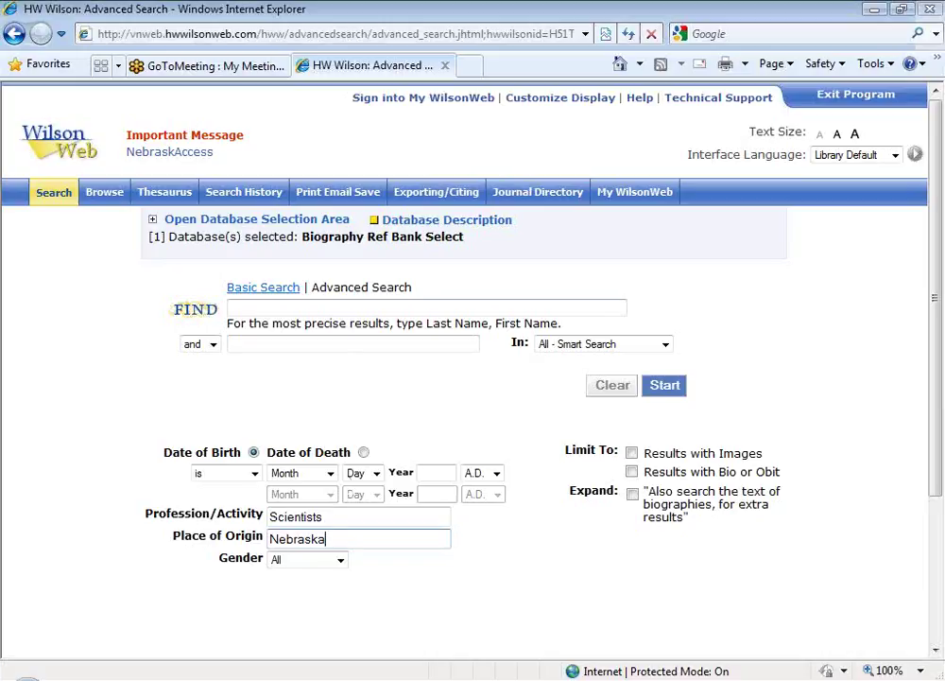
click(341, 564)
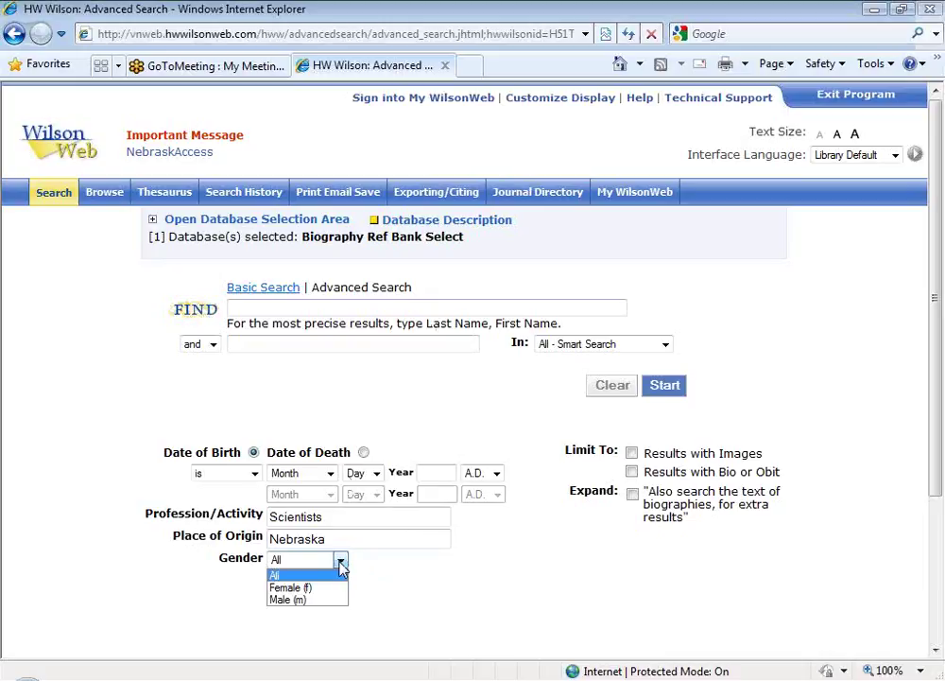
click(526, 608)
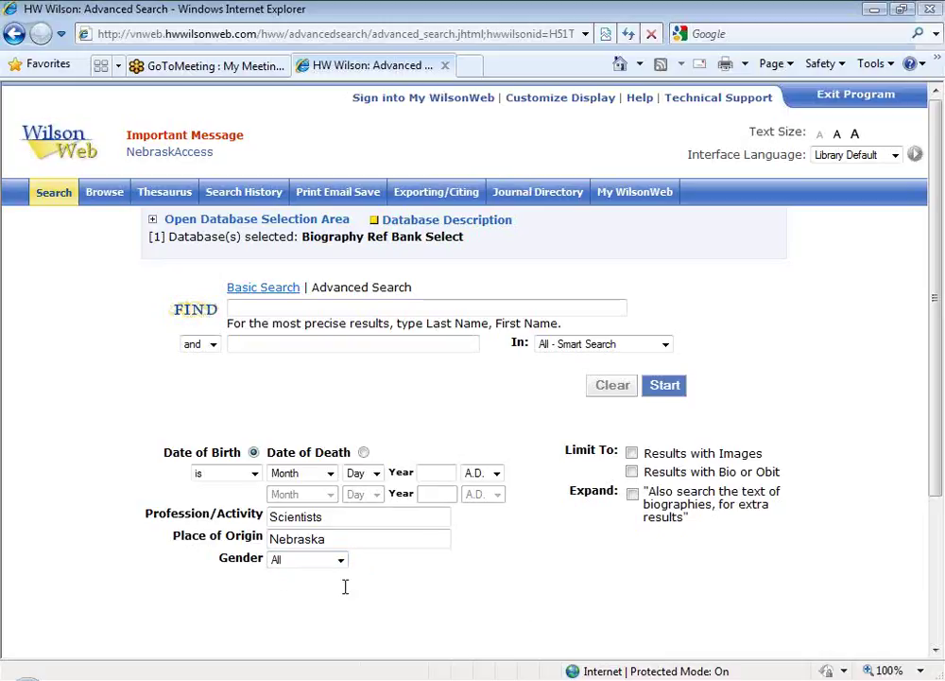
click(610, 390)
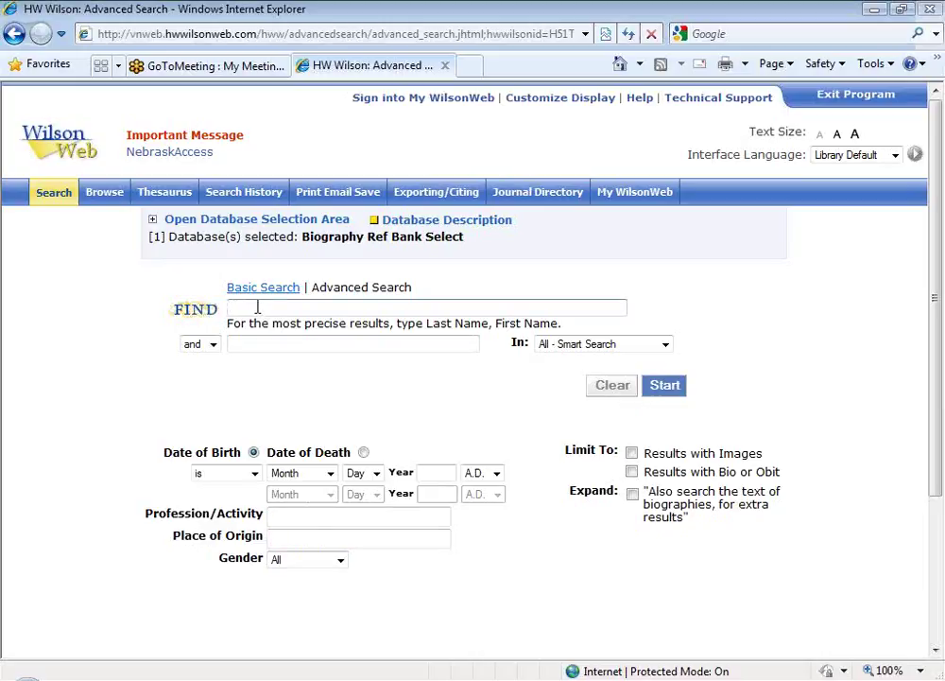
Step: Enter the name query 'cronkite, walter' in the Advanced Search find field
text(cronkite, walter)
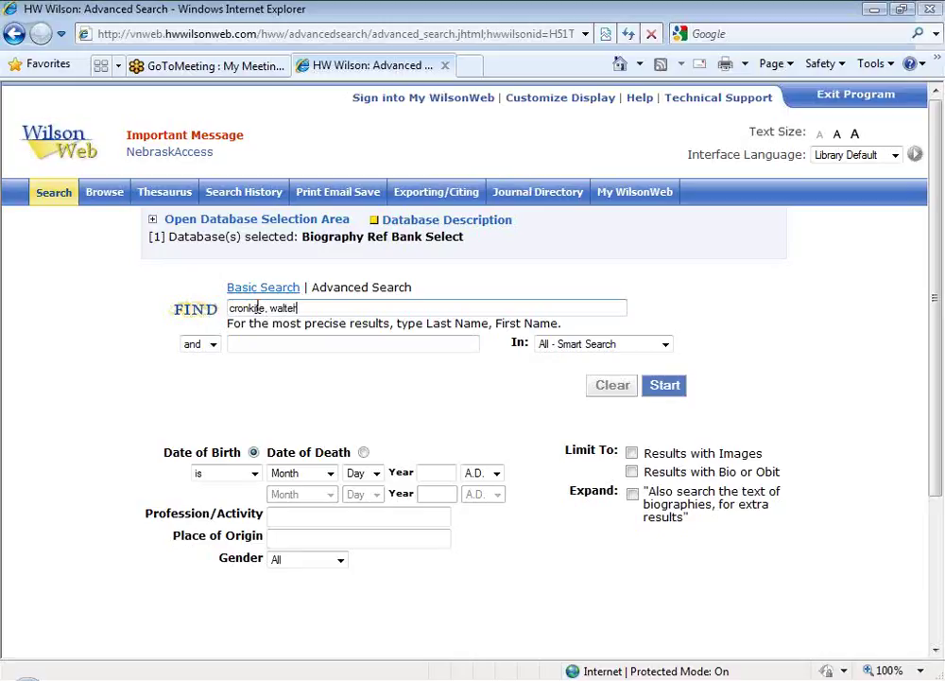
click(674, 394)
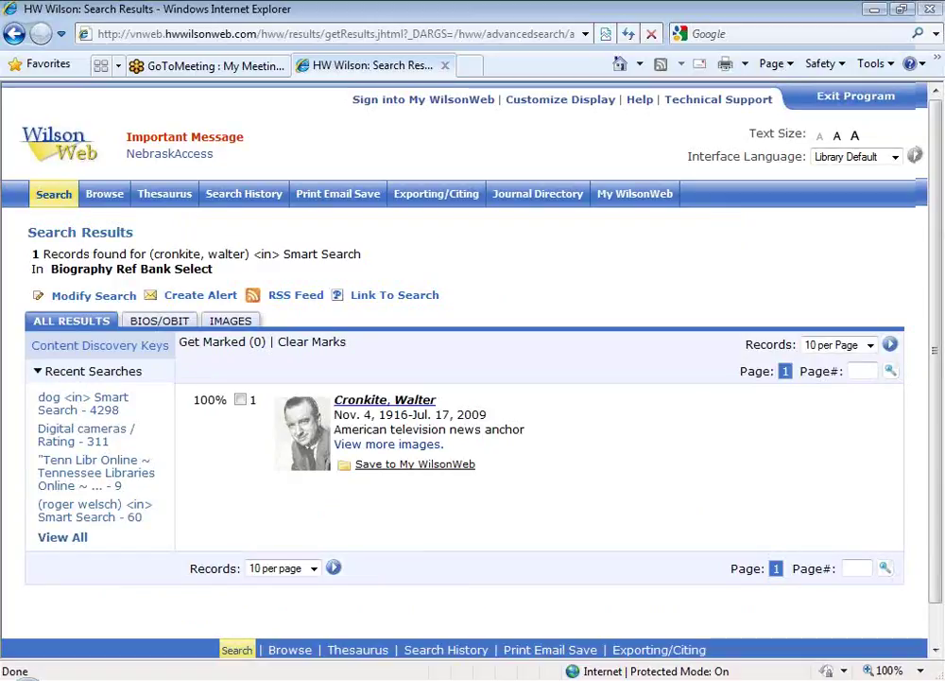
click(386, 402)
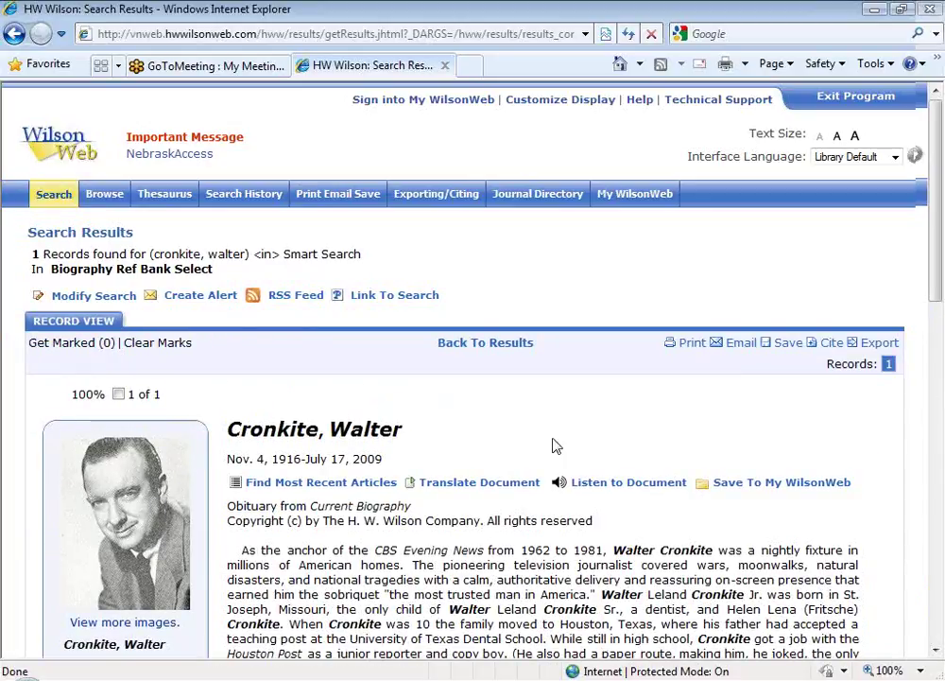
scroll(936, 284, down, 2)
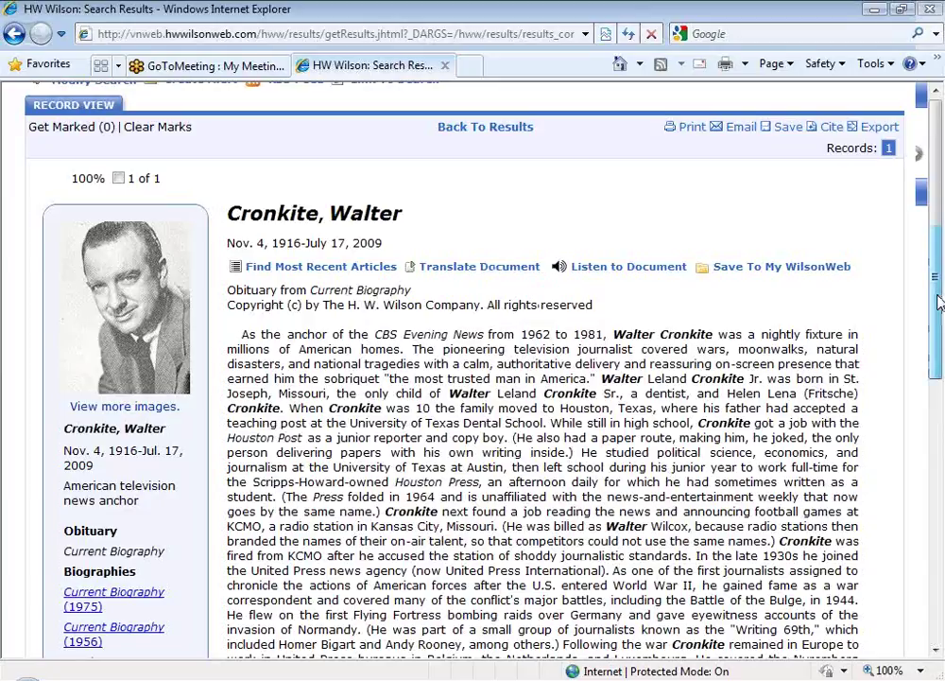
drag(938, 301, 939, 327)
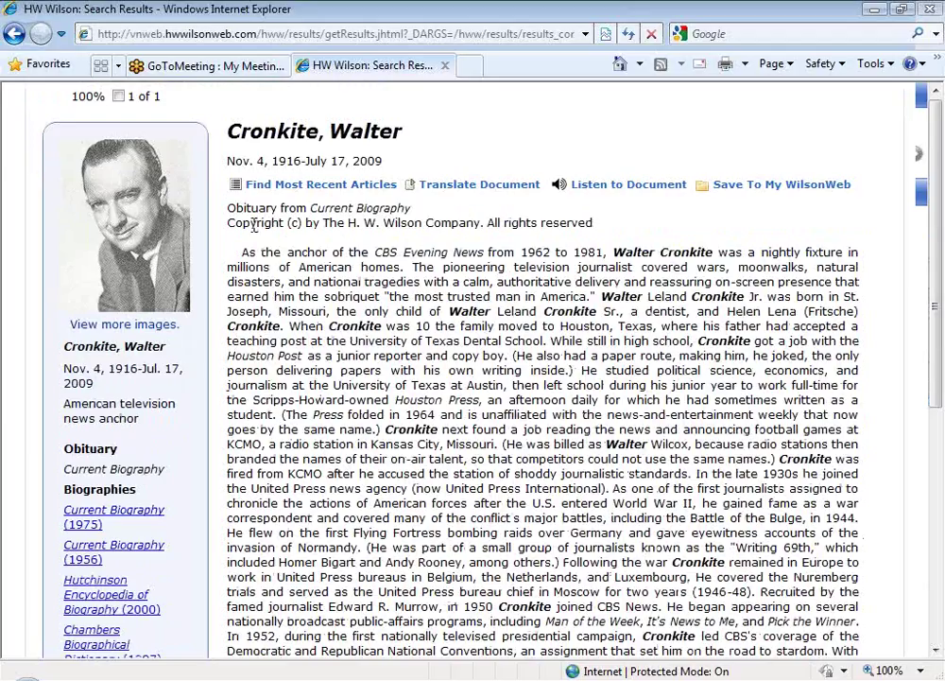
drag(236, 208, 410, 209)
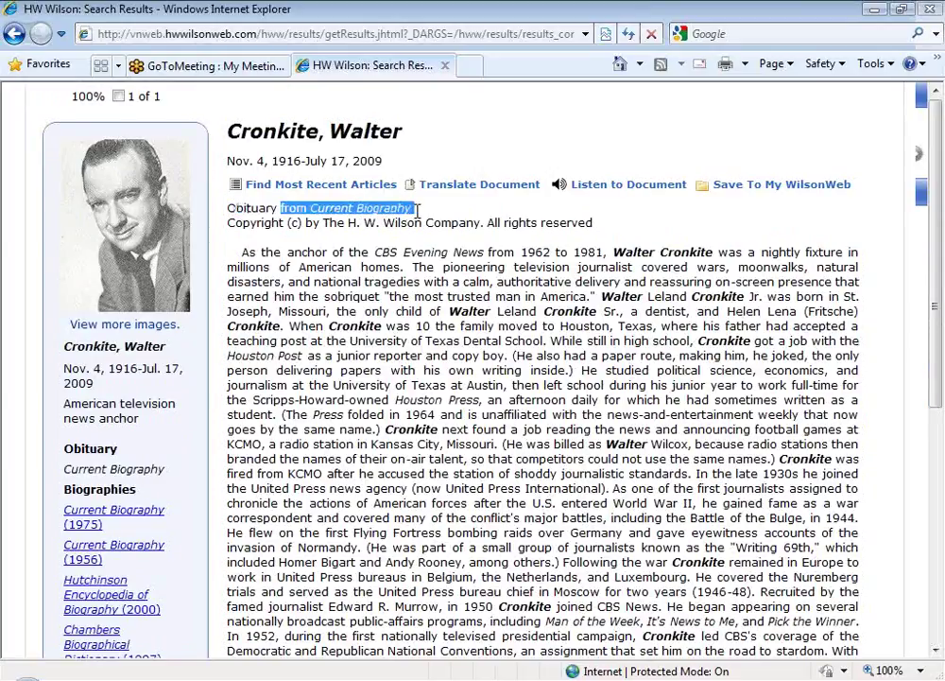
click(265, 194)
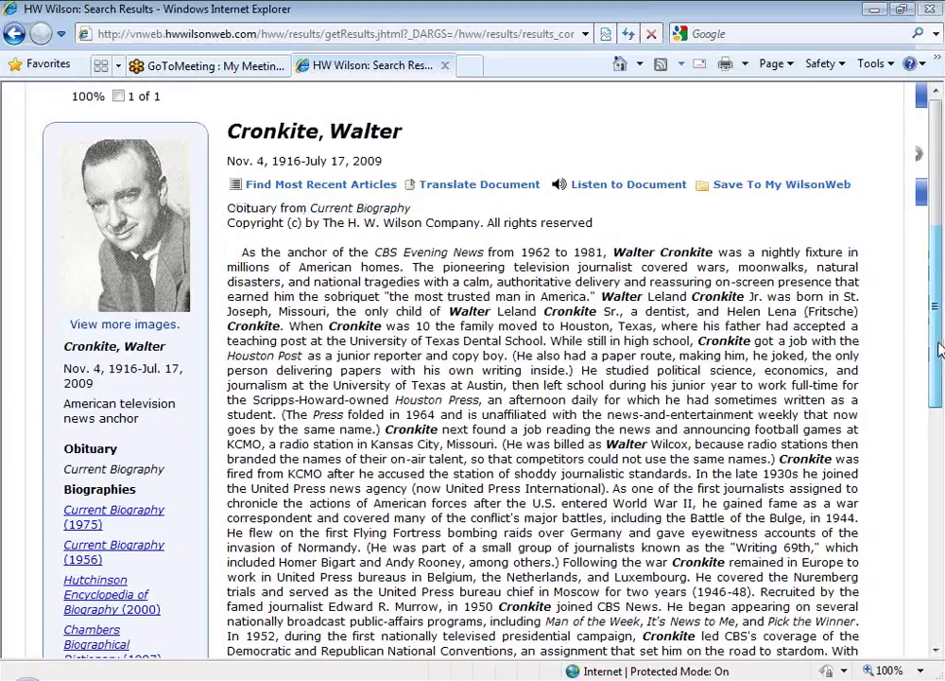
drag(939, 350, 934, 568)
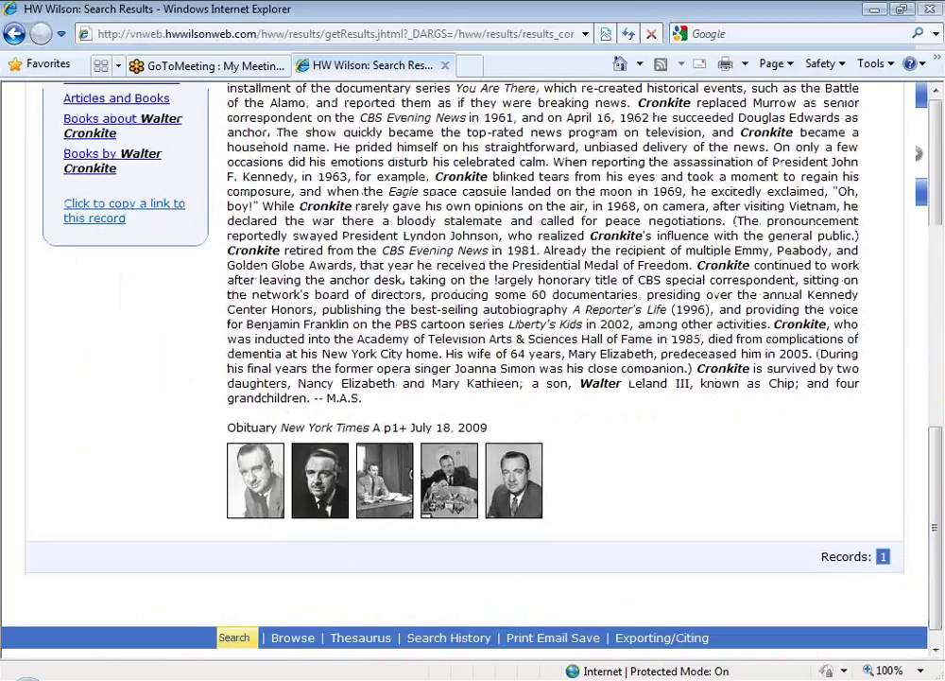
click(381, 463)
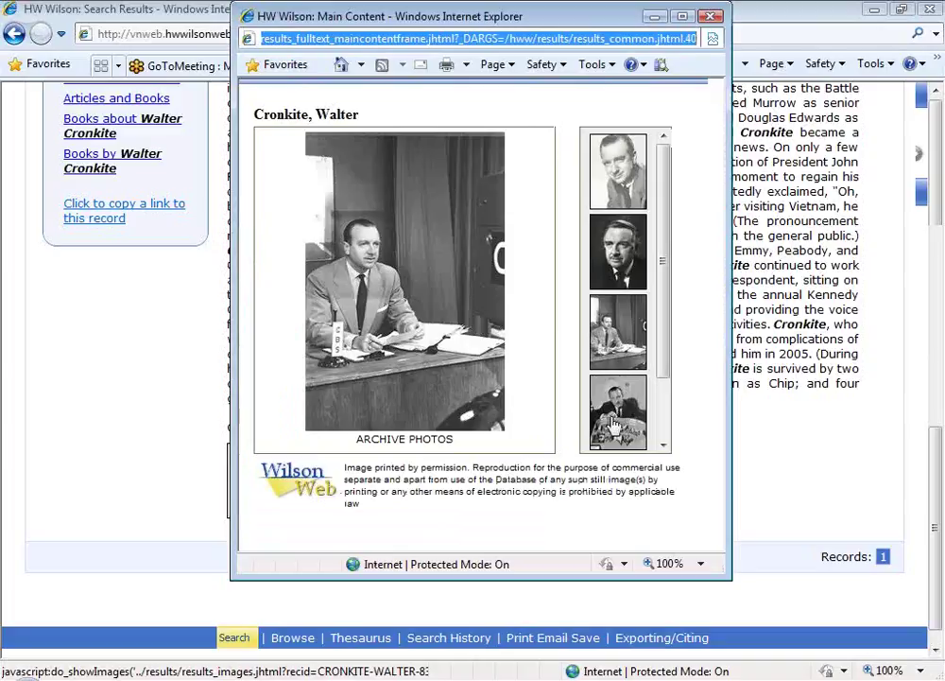
click(619, 412)
scroll(667, 335, down, 1)
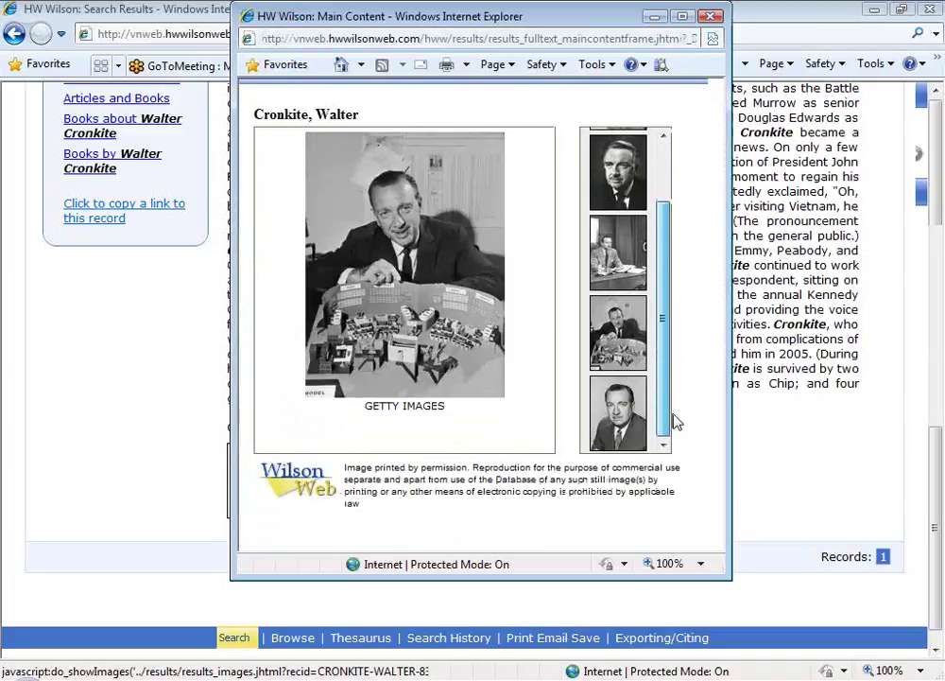
click(604, 443)
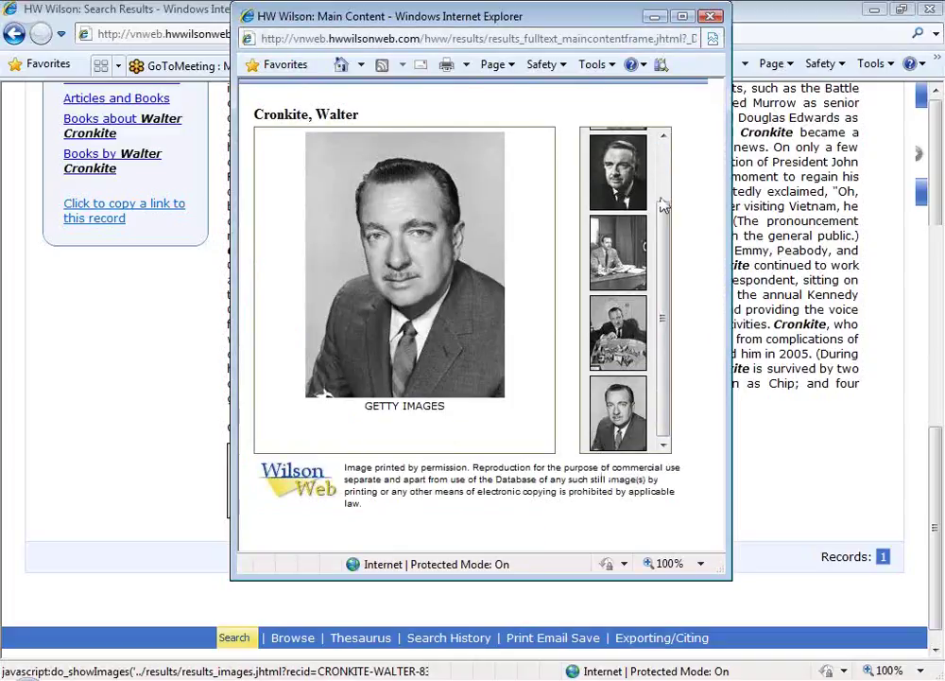
click(713, 16)
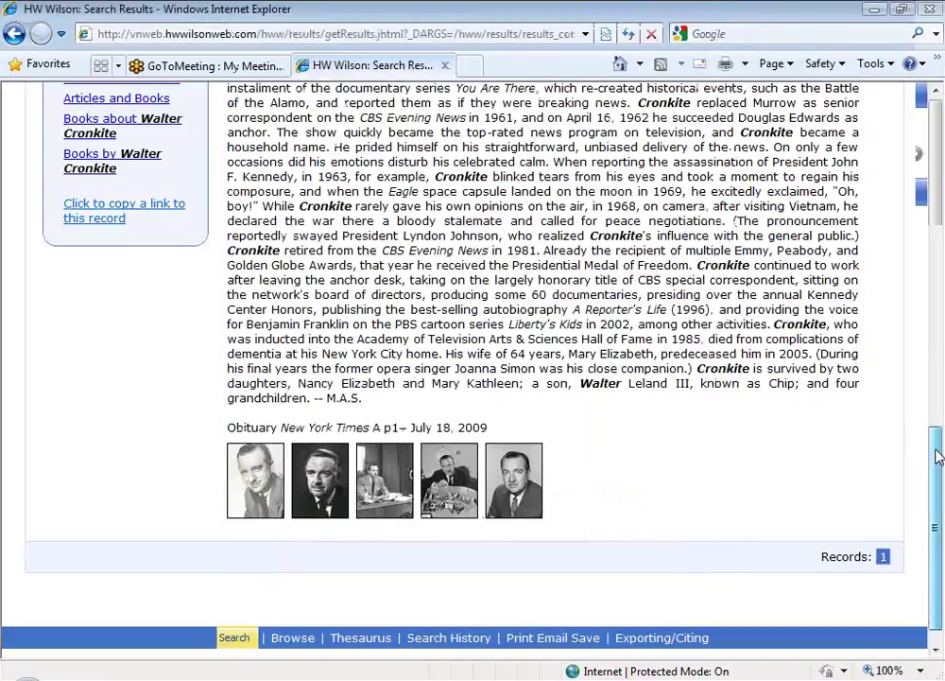
drag(937, 457, 922, 248)
scroll(922, 249, down, 3)
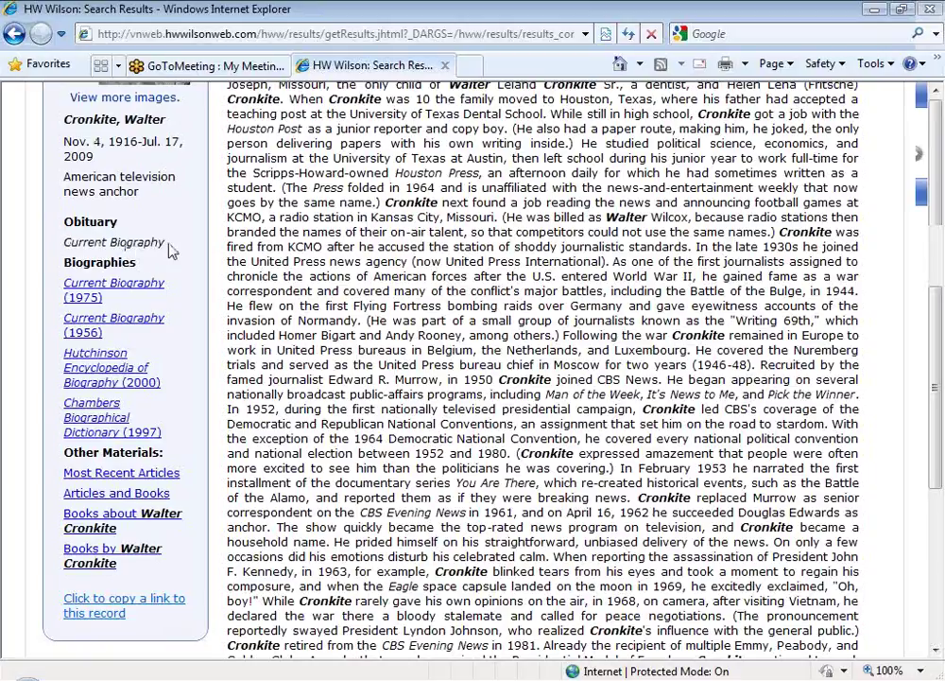
drag(169, 255, 63, 263)
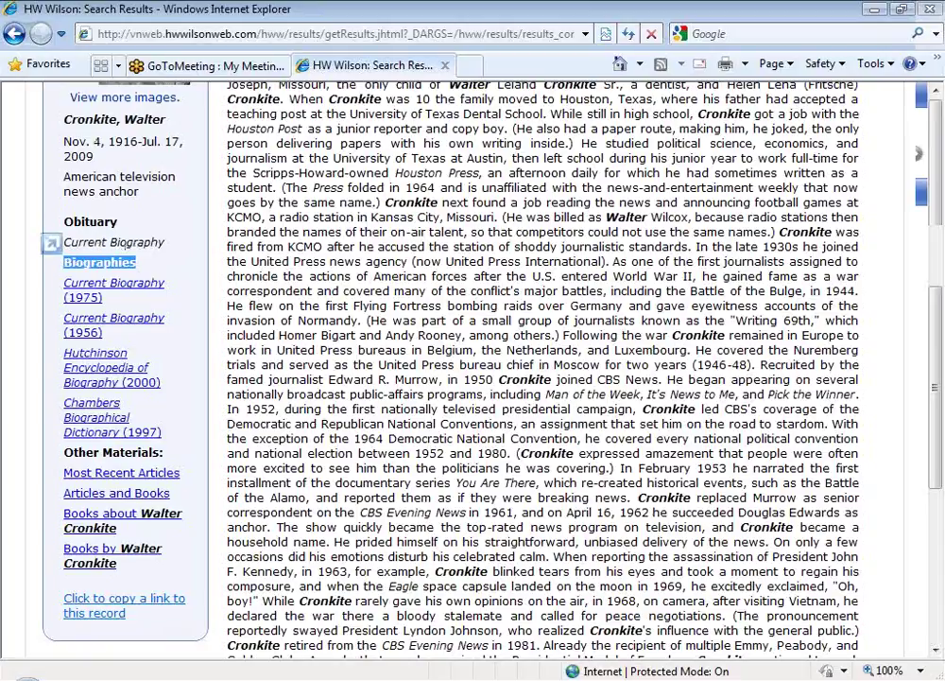
click(172, 300)
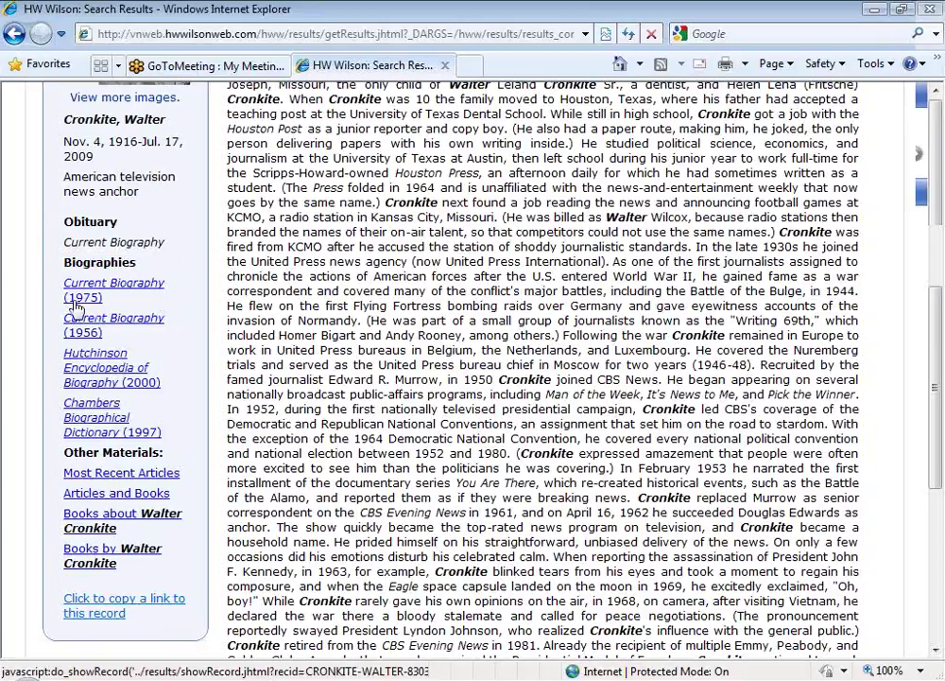
Step: Open the 1956 Current Biography record on Walter Cronkite and read through the article
click(119, 327)
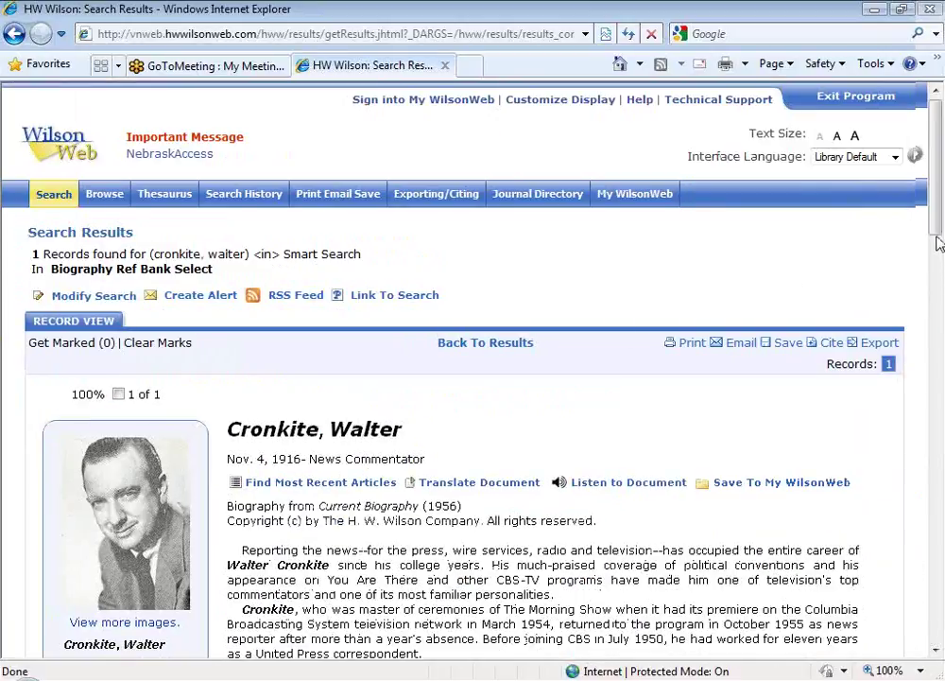
drag(939, 241, 937, 274)
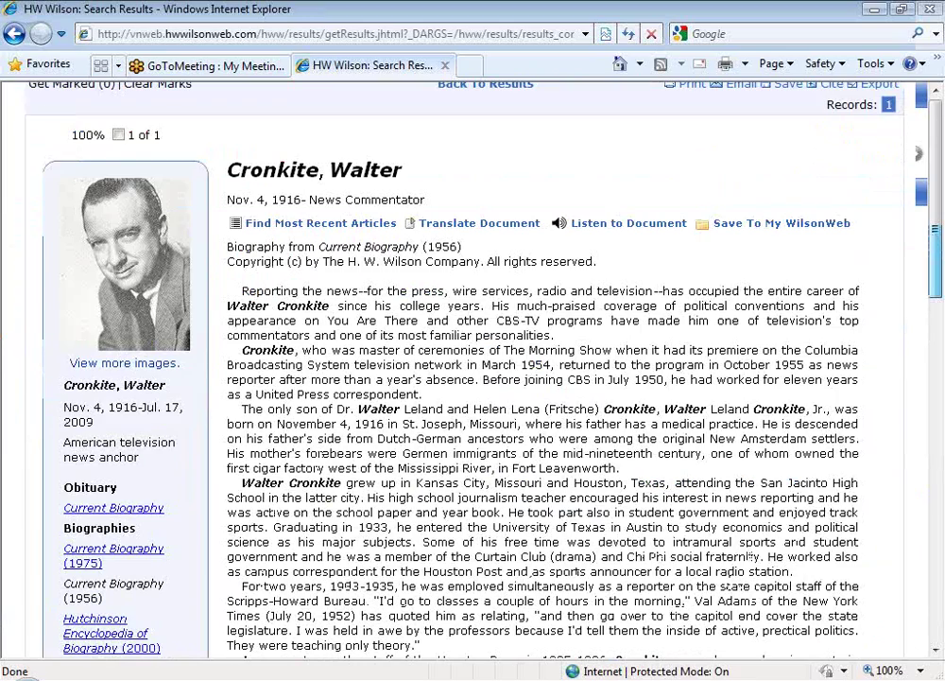
scroll(473, 379, down, 4)
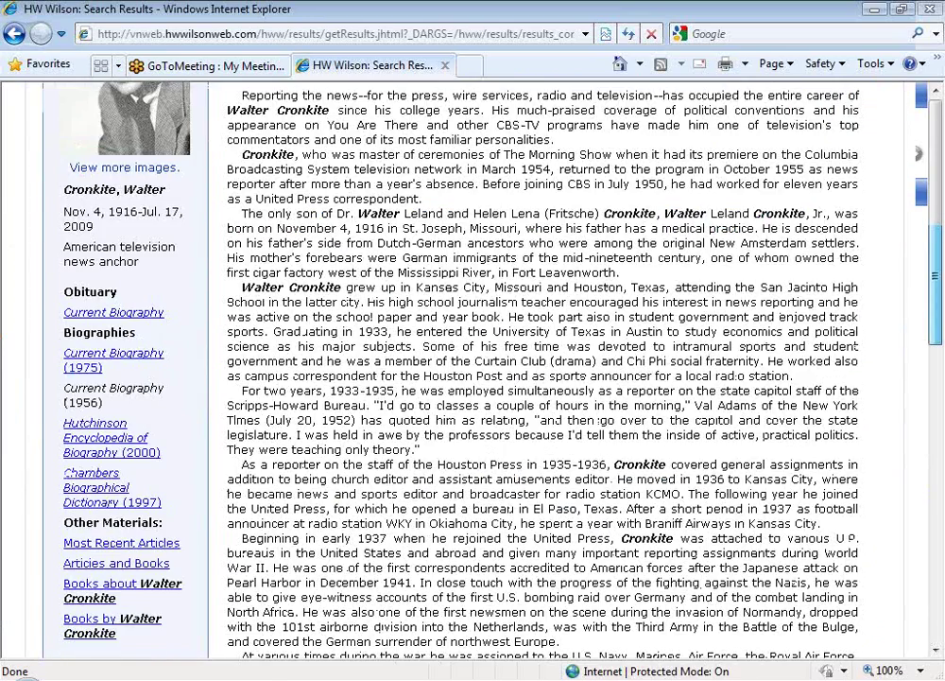
scroll(932, 481, down, 10)
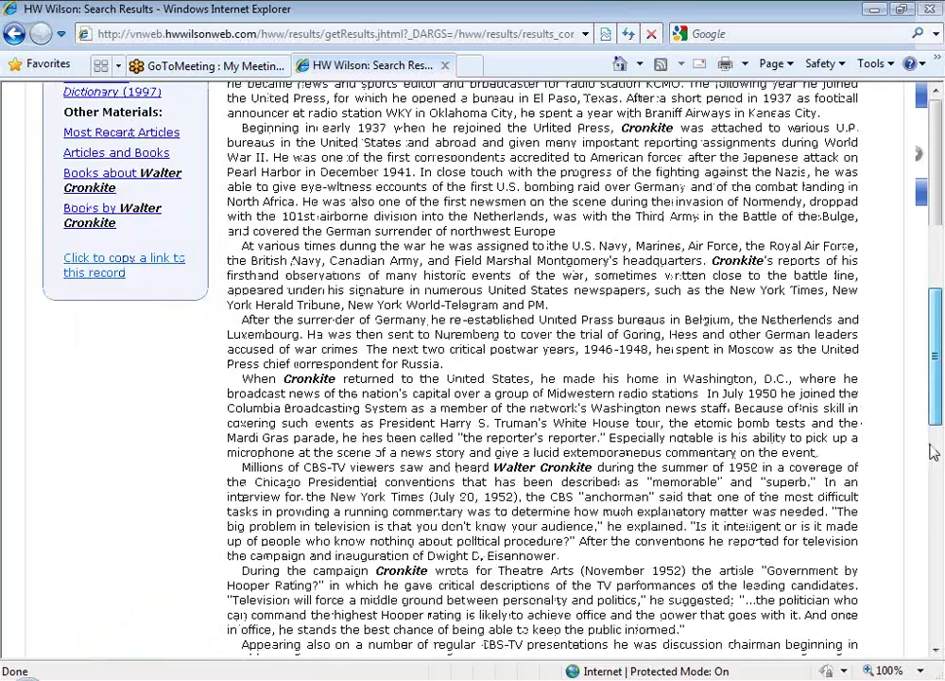
scroll(932, 480, down, 7)
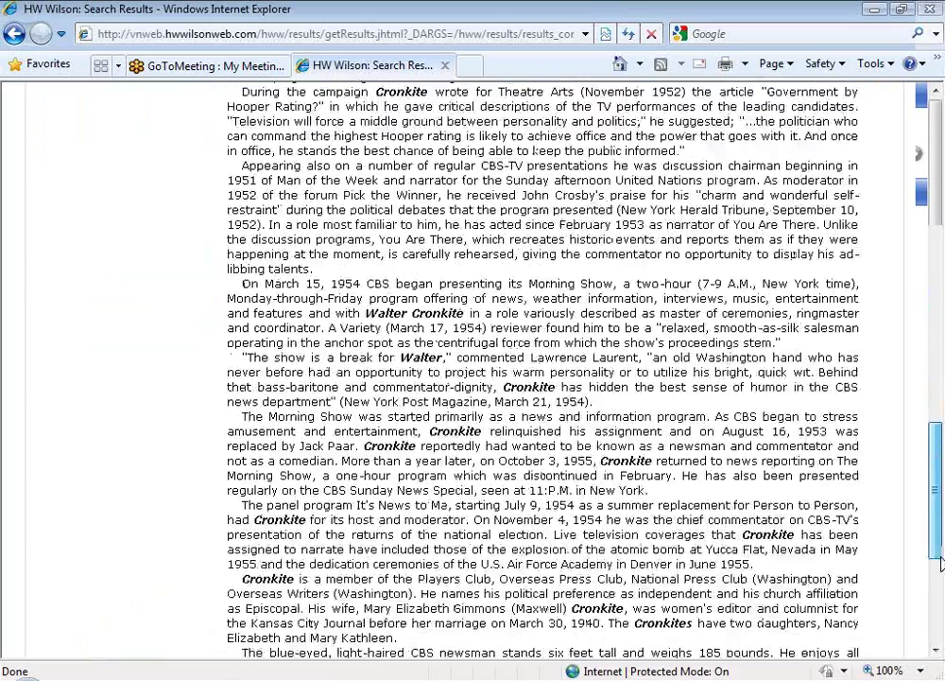
drag(940, 563, 903, 359)
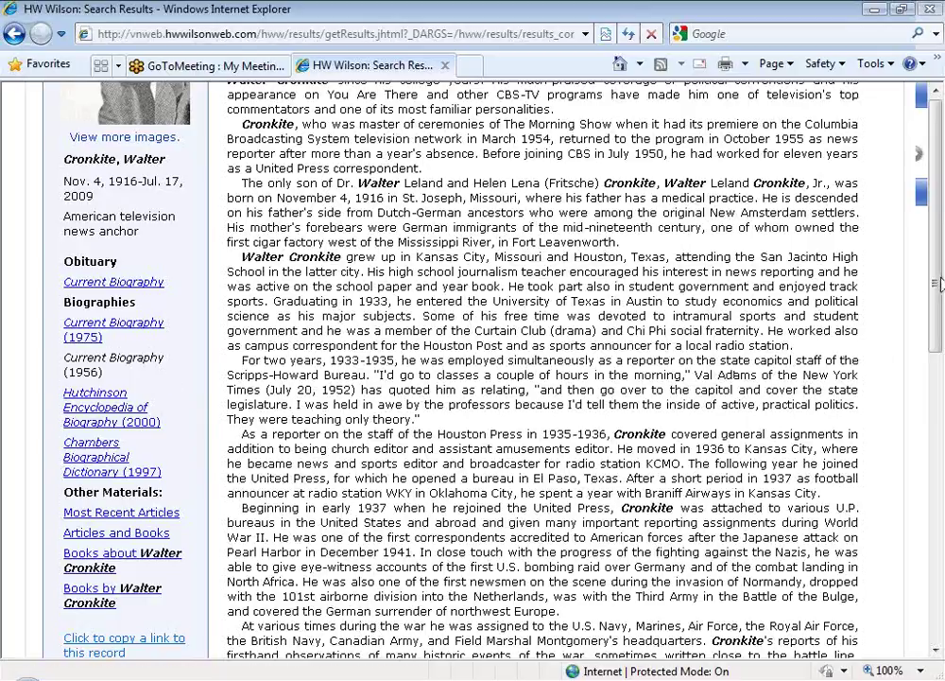
drag(938, 284, 933, 354)
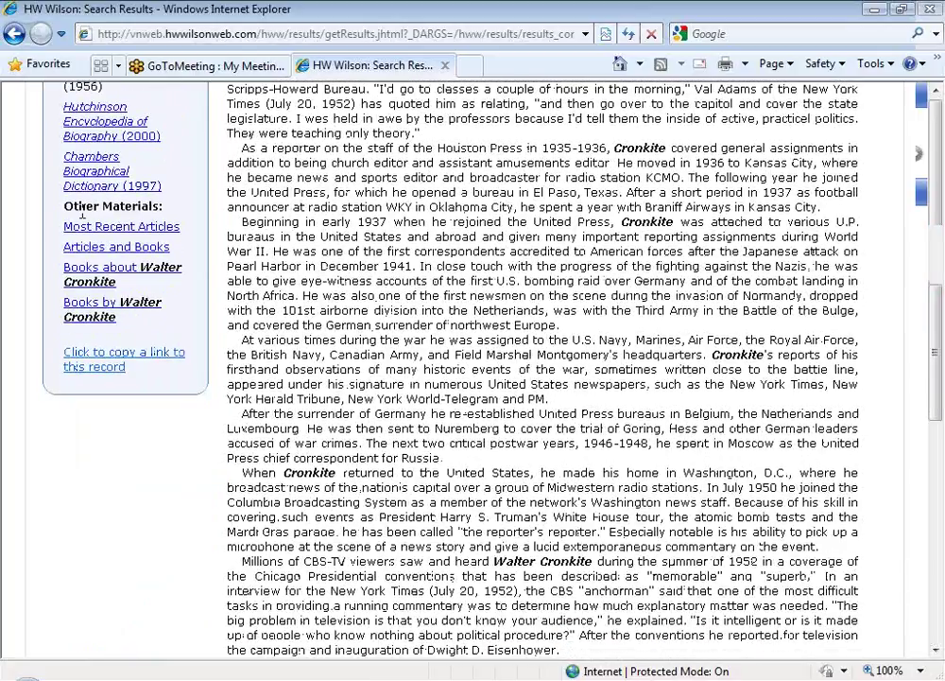
drag(60, 205, 162, 206)
click(194, 210)
Step: List the 16 most recent article citations on Walter Cronkite and browse the results
click(149, 232)
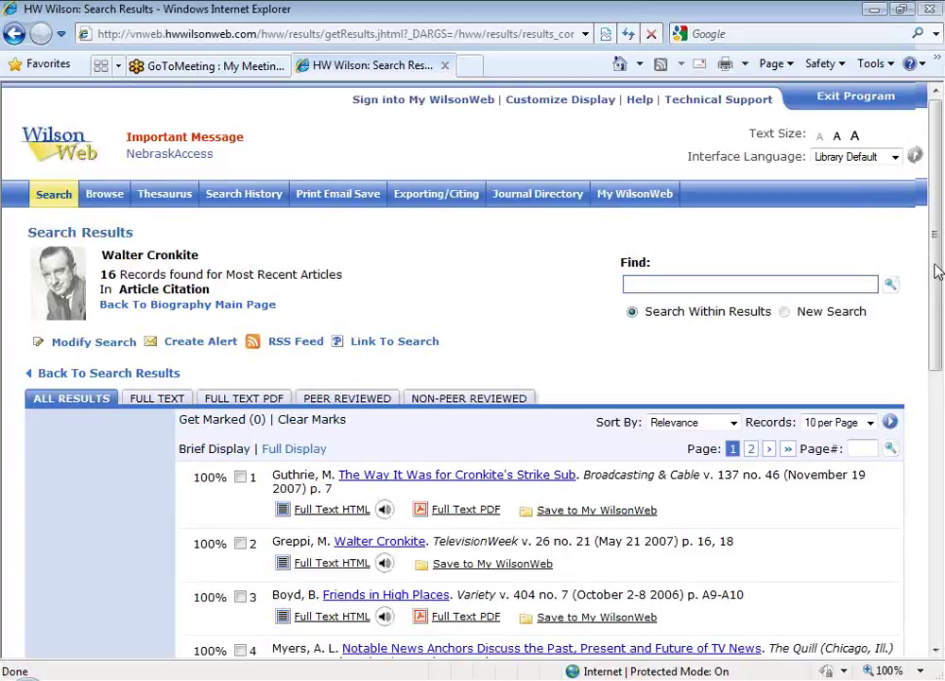
drag(935, 279, 934, 404)
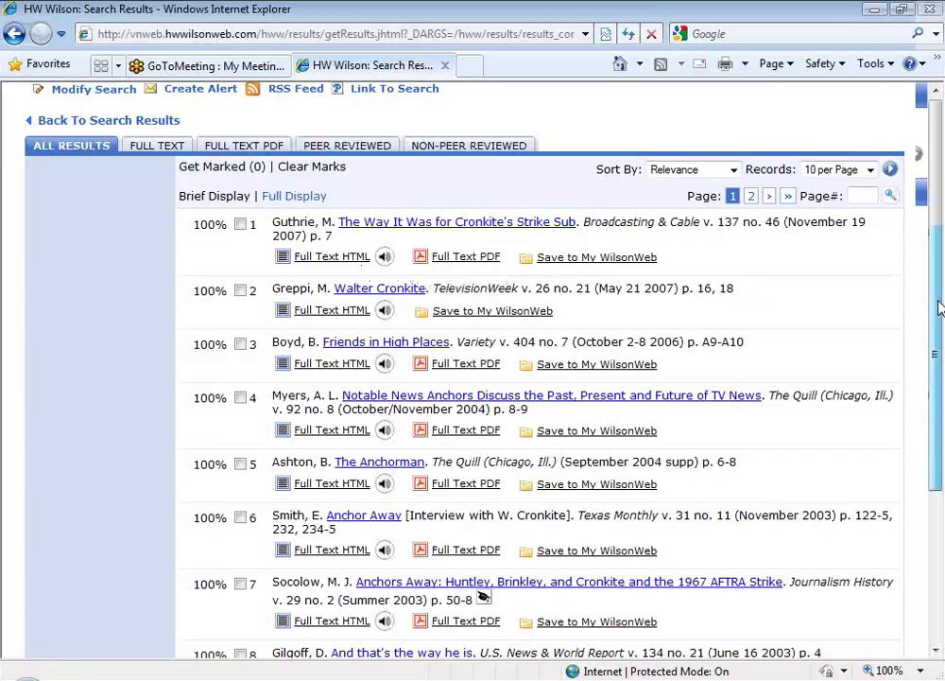
scroll(941, 284, up, 1)
drag(941, 284, 940, 189)
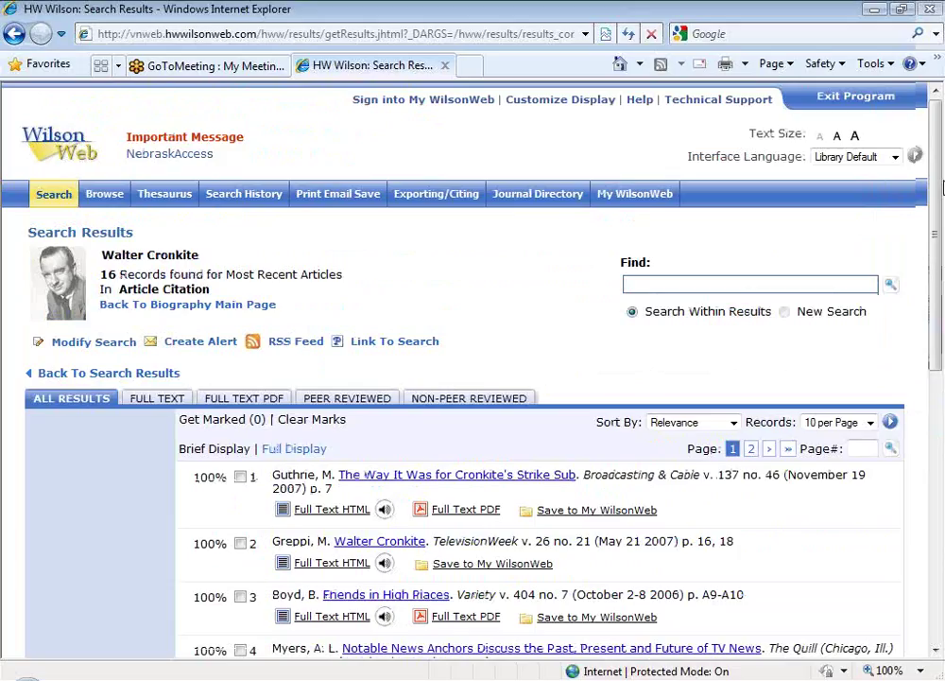
Step: Return to the Biography Ref Bank Select Advanced Search page, then switch to the PowerPoint slide show
click(52, 196)
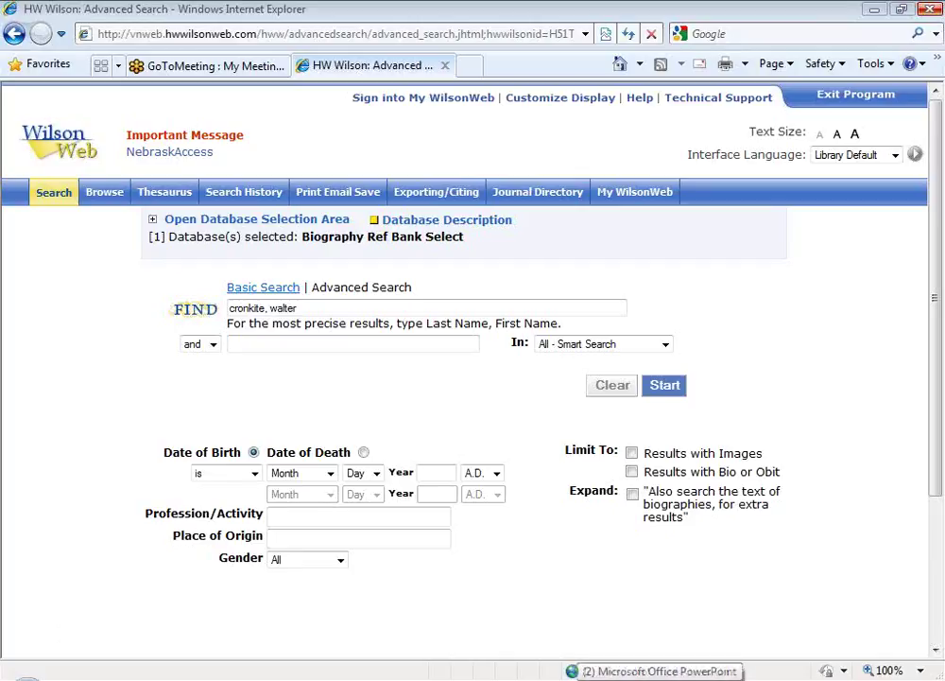
click(586, 671)
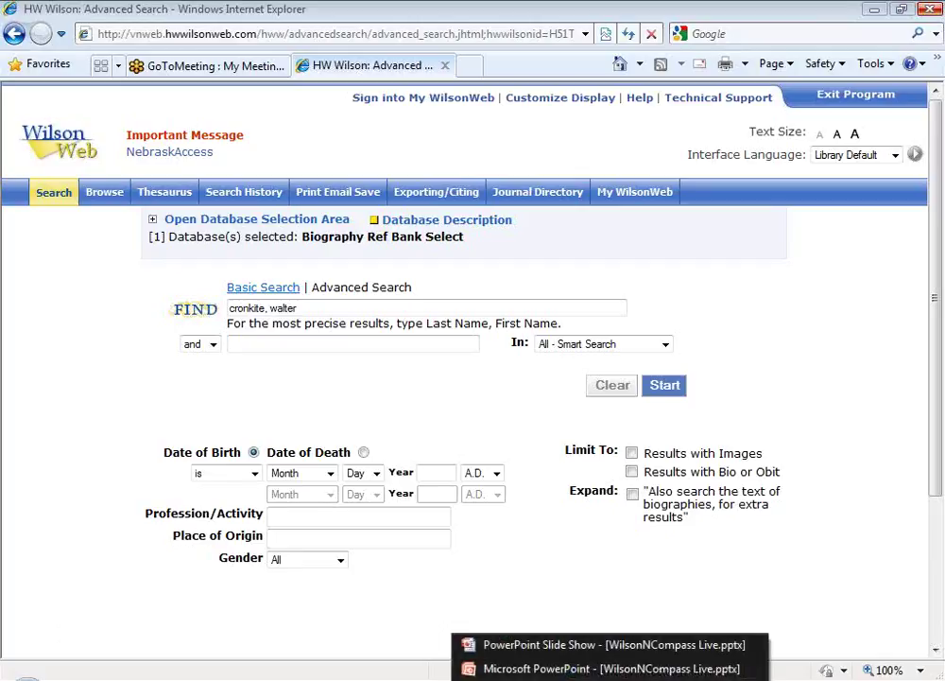
click(532, 645)
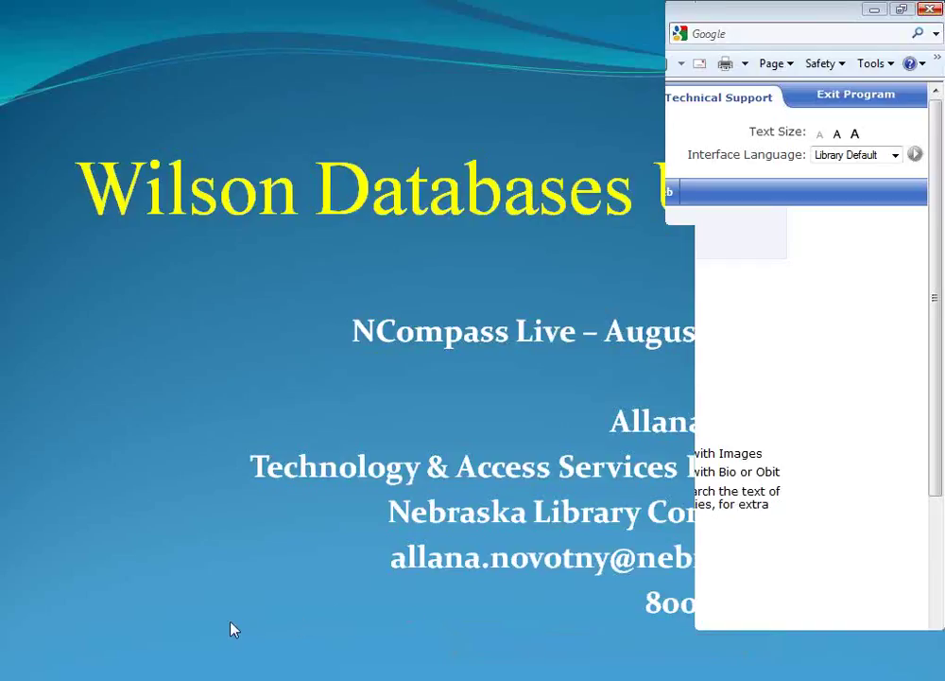